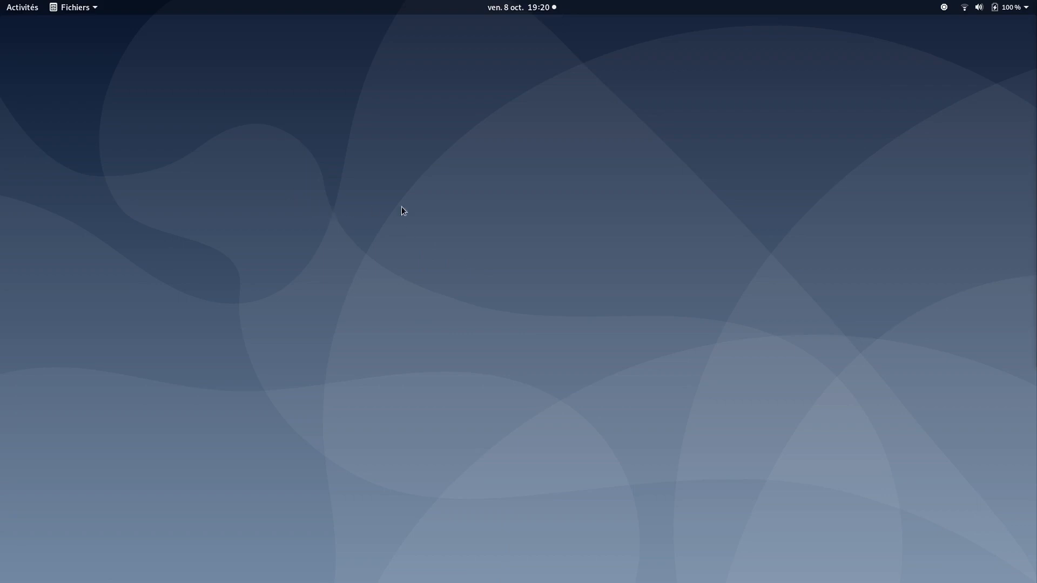
Open a new terminal window
{"action": "key", "text": "super"}
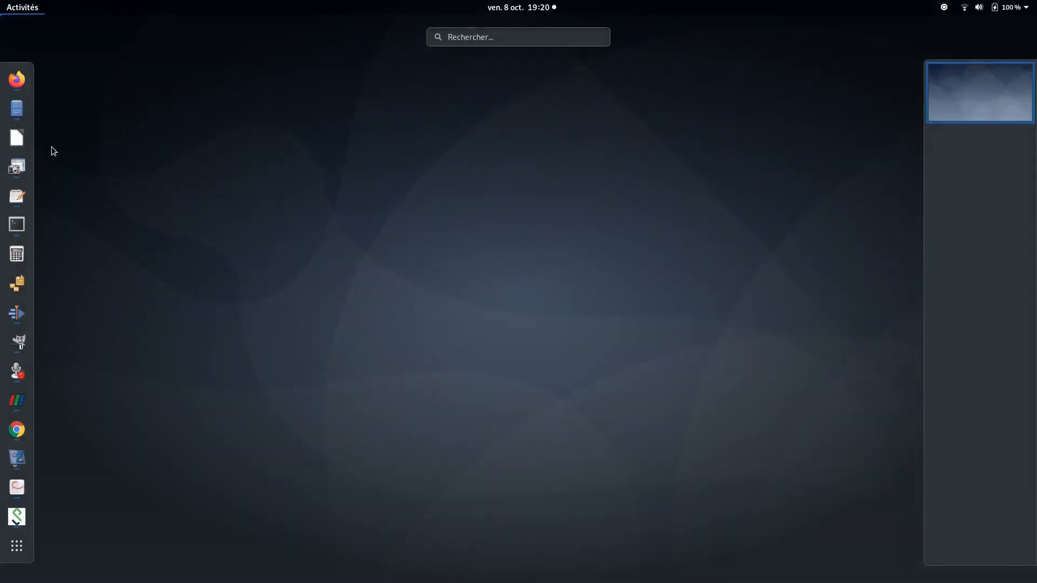
{"action": "right_click", "coordinate": [24, 225]}
{"action": "left_click", "coordinate": [95, 229]}
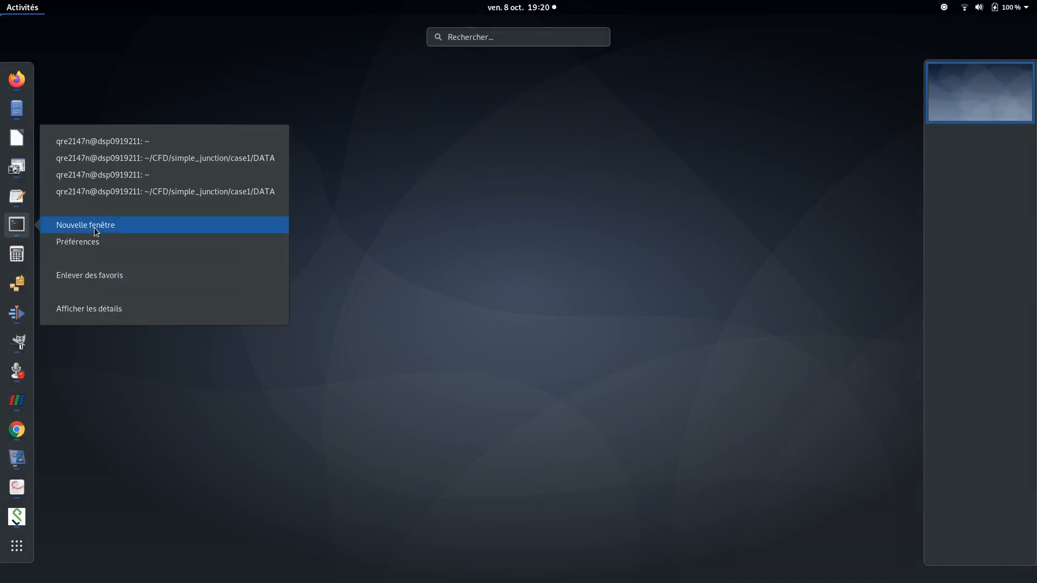
Create a directory named CFD in the home folder and make it the working directory
{"action": "type", "text": "mkdir"}
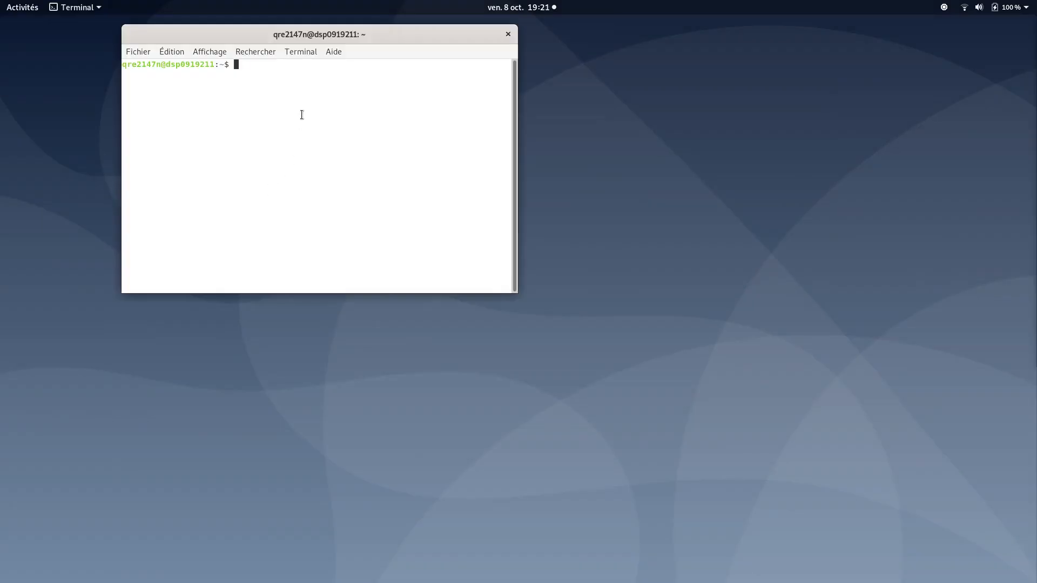
{"action": "type", "text": " CFD"}
{"action": "key", "text": "Return"}
{"action": "type", "text": "cd CFD"}
{"action": "key", "text": "Return"}
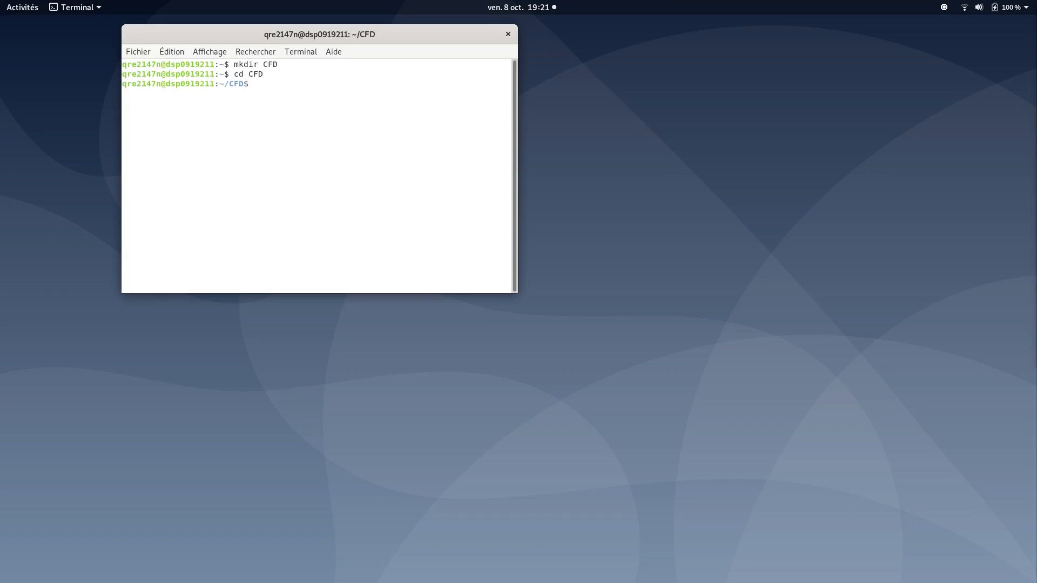
Create a code_saturne study named simple_junction containing a case named case1
{"action": "type", "text": "code "}
{"action": "type", "text": "saturne create -s"}
{"action": "type", "text": "simple_junction"}
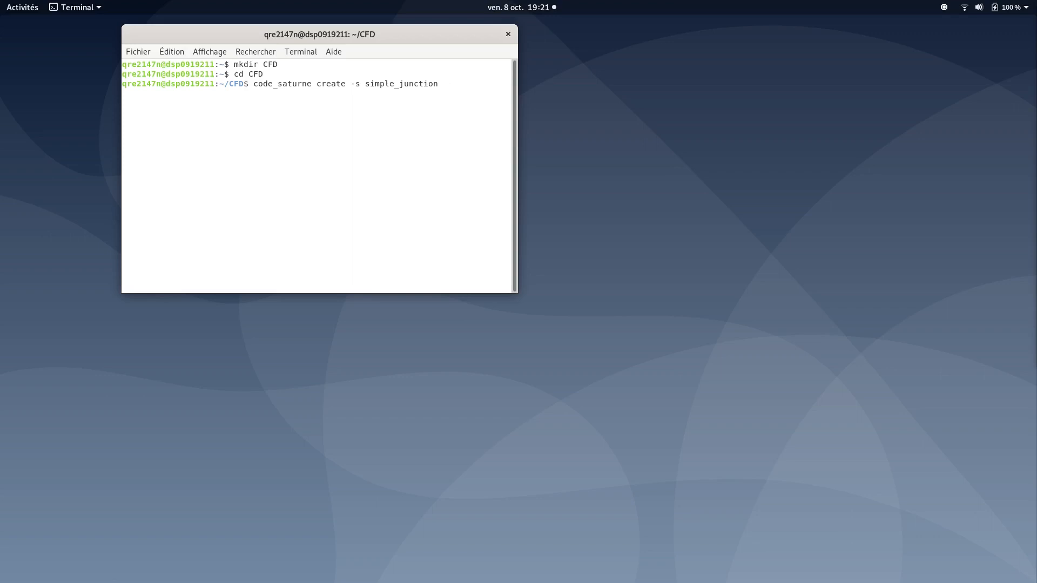
{"action": "type", "text": "-c case1"}
{"action": "key", "text": "Return"}
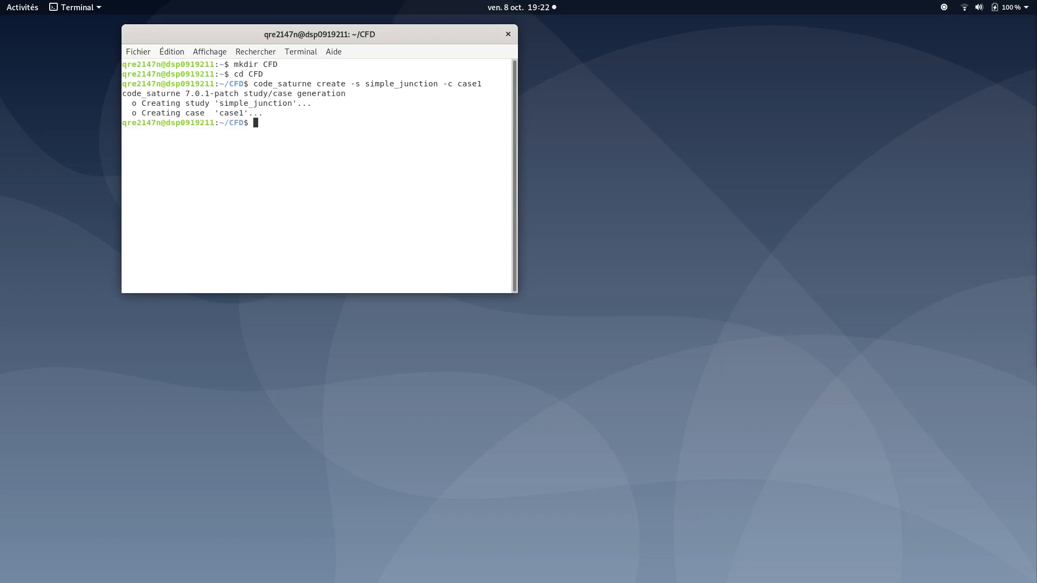
Switch to the file manager showing CFD and examine the MESH and POST folders inside simple_junction
{"action": "key", "text": "alt+Tab"}
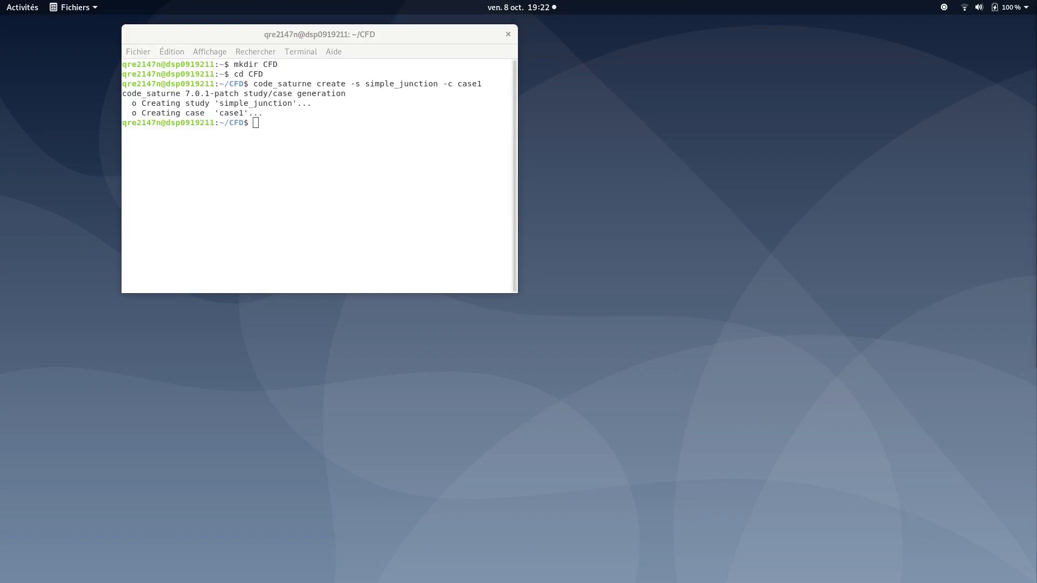
{"action": "left_click_drag", "start_coordinate": [1036, 379], "coordinate": [809, 44]}
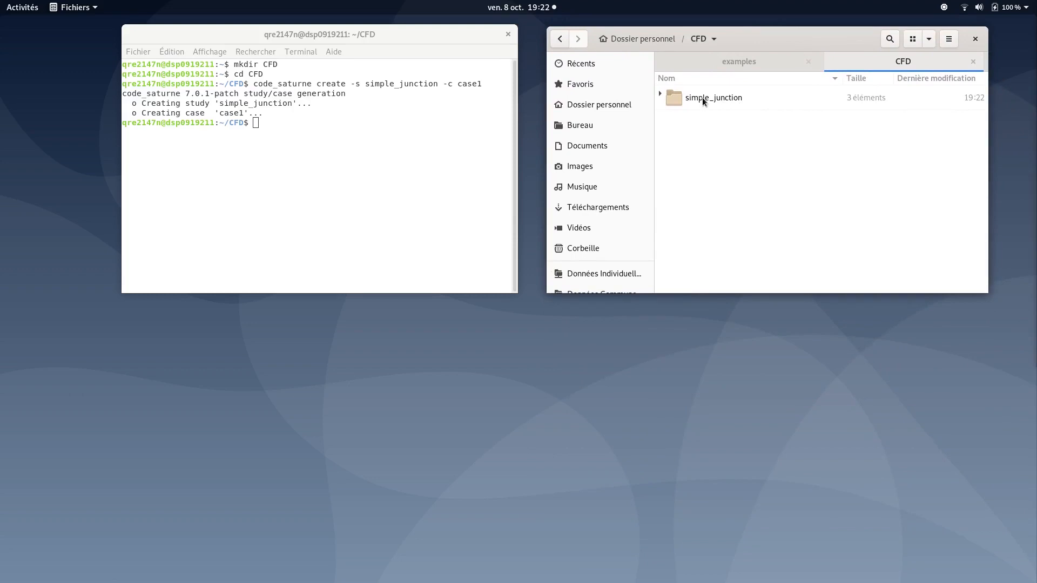
{"action": "left_click", "coordinate": [660, 94]}
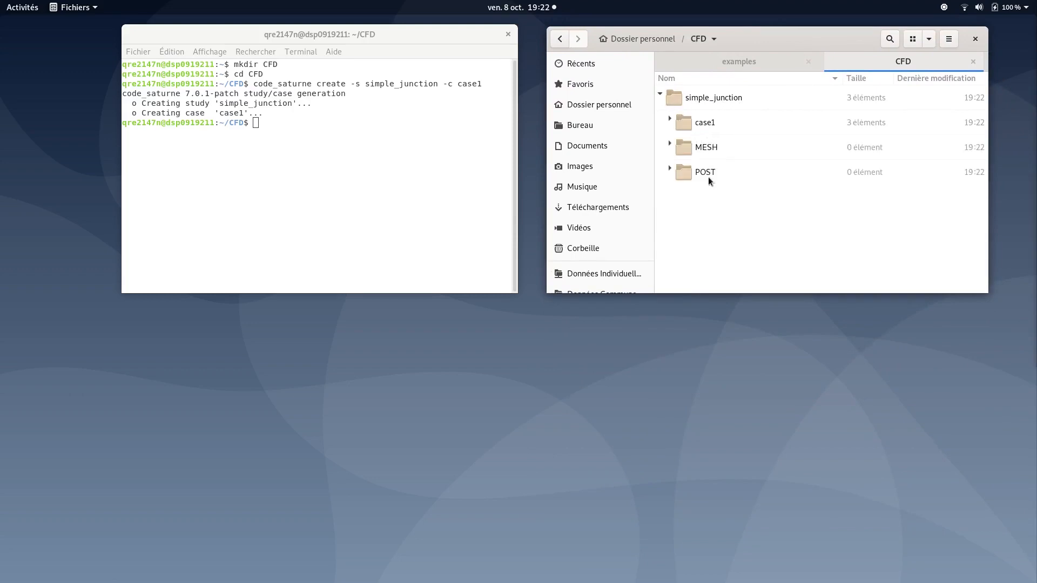
{"action": "left_click", "coordinate": [702, 146]}
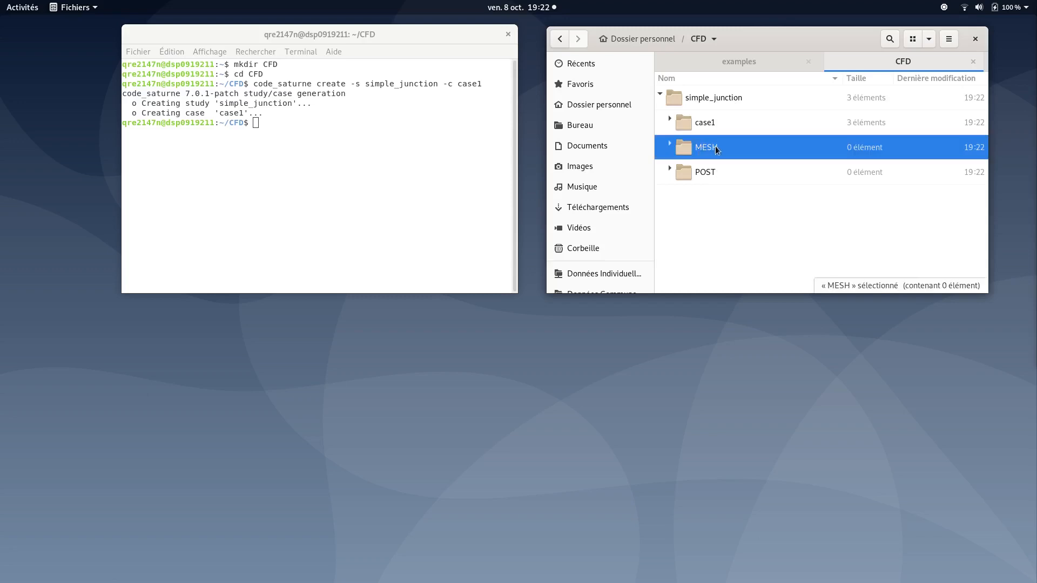
{"action": "left_click", "coordinate": [701, 174]}
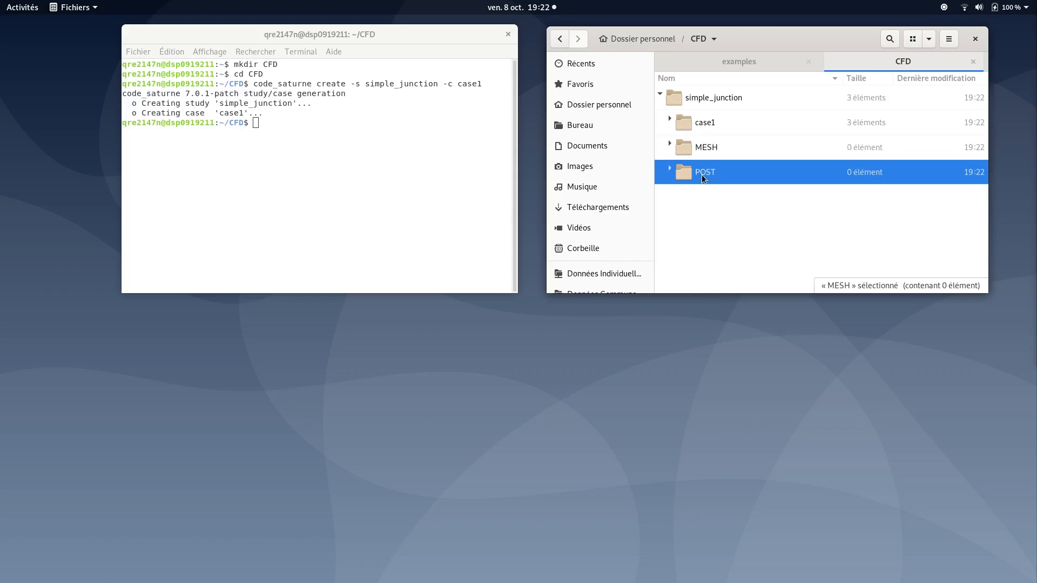
Examine the subfolders of case1, including the files in DATA, and collapse case1 again
{"action": "left_click", "coordinate": [698, 125]}
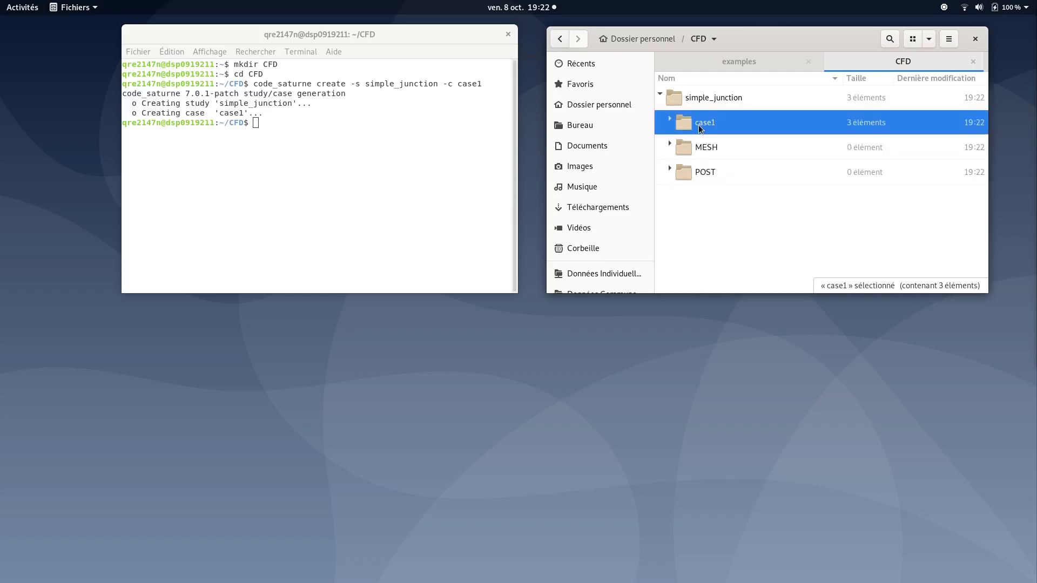
{"action": "left_click", "coordinate": [669, 121]}
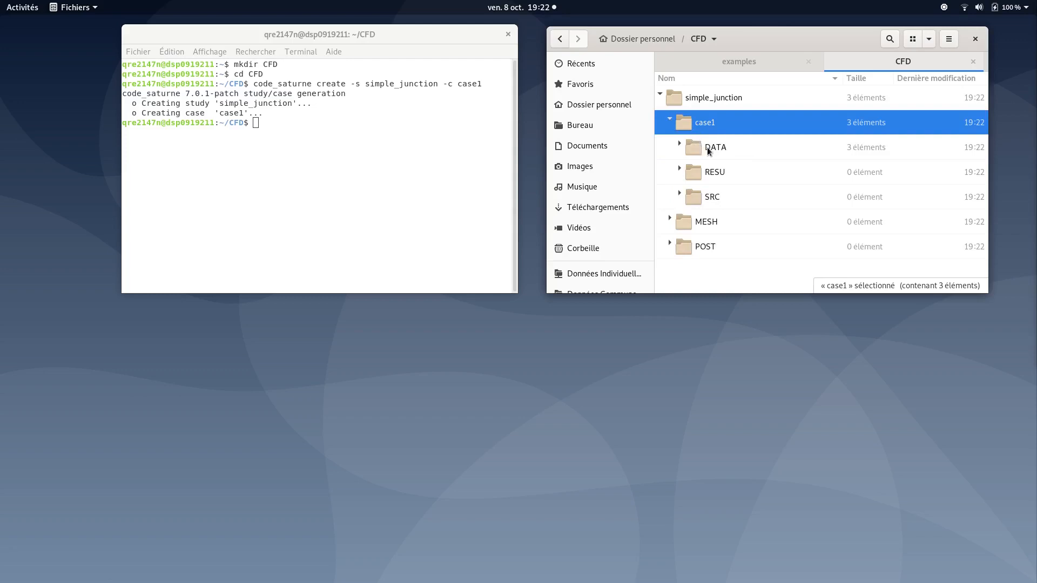
{"action": "left_click", "coordinate": [695, 147]}
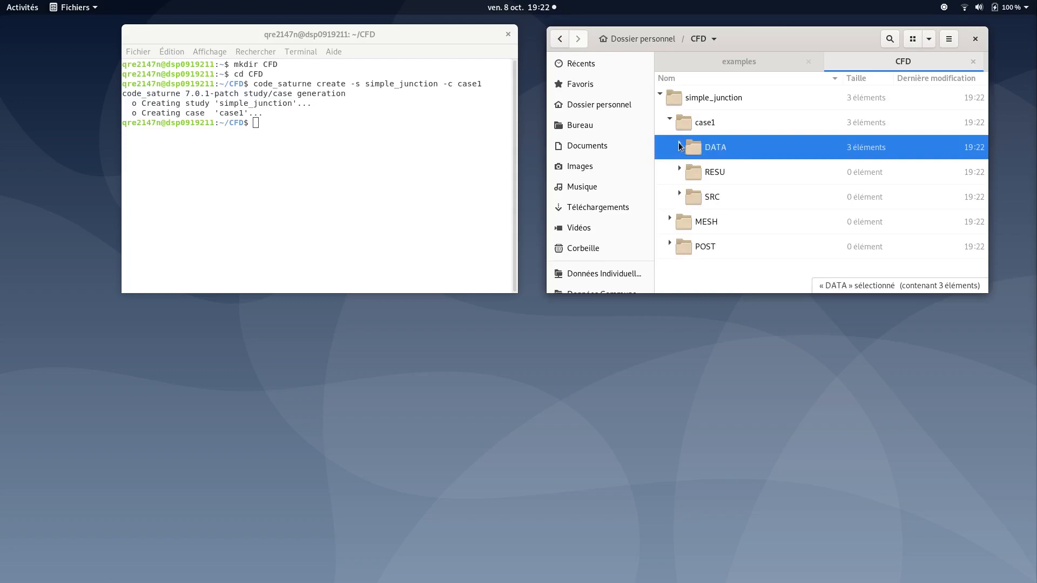
{"action": "left_click", "coordinate": [680, 145]}
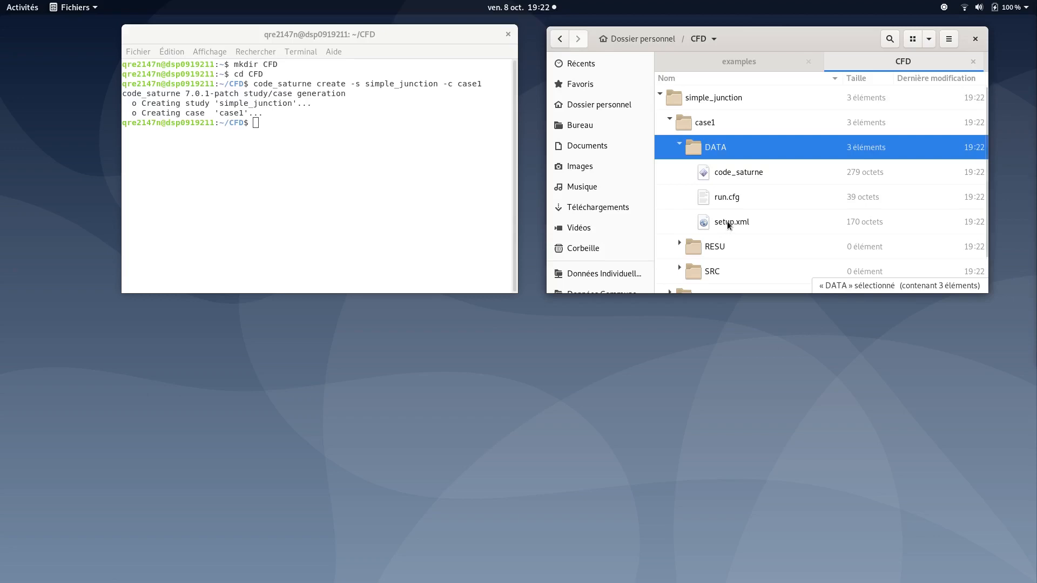
{"action": "left_click", "coordinate": [679, 144]}
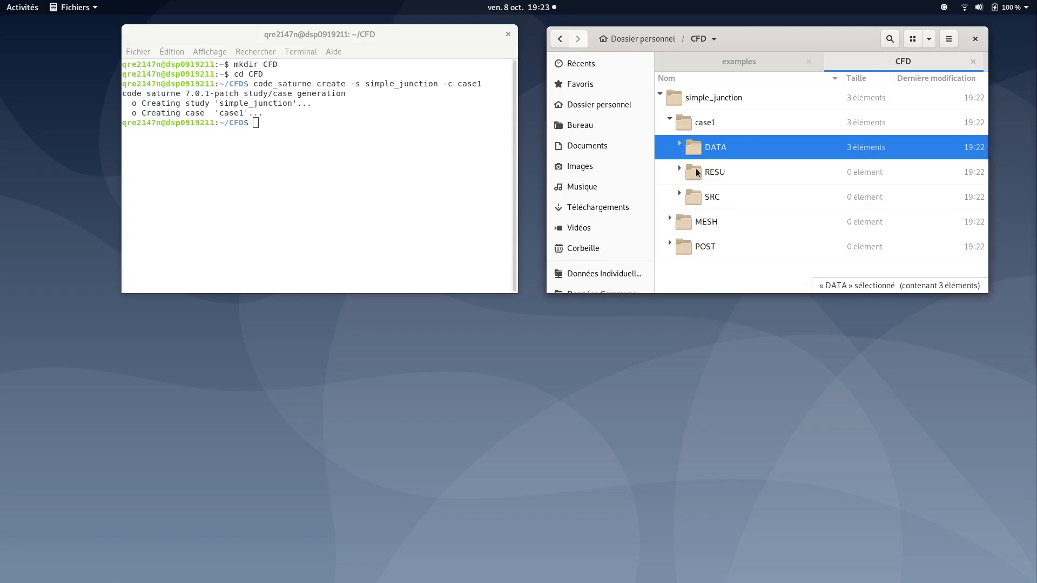
{"action": "left_click", "coordinate": [696, 201]}
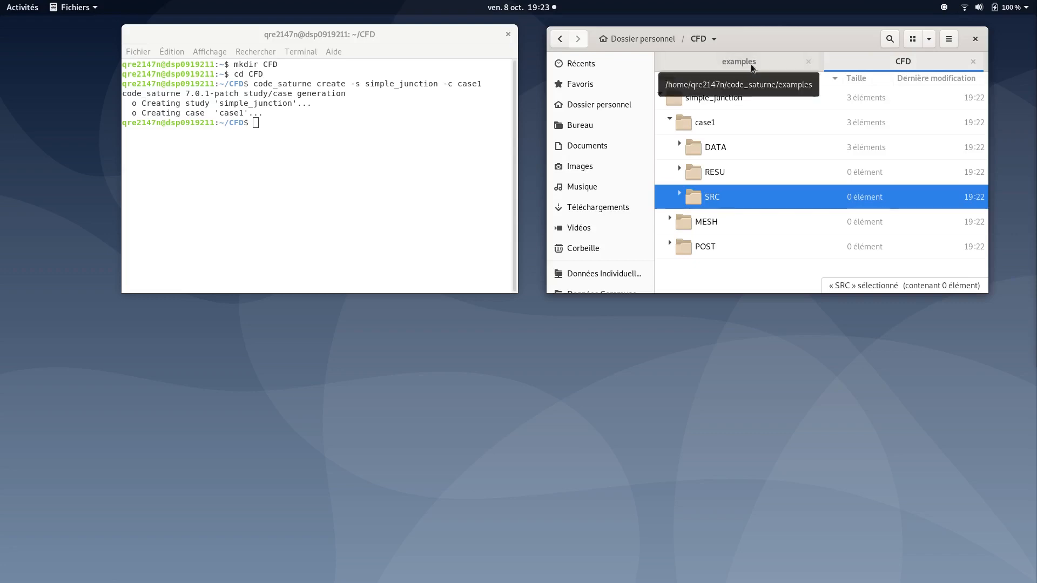
{"action": "key", "text": "Left"}
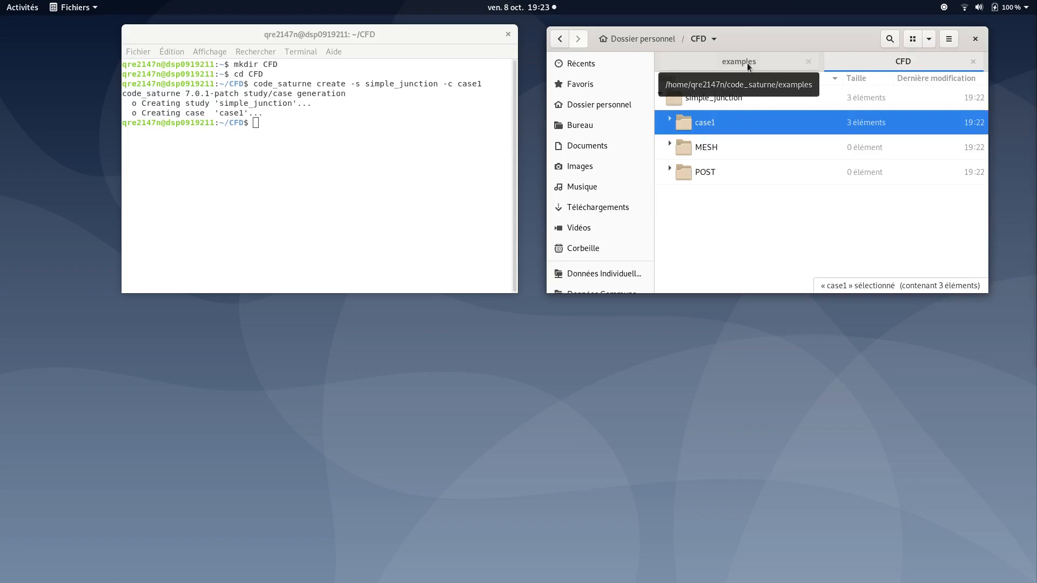
Copy downcomer.med from the mesh folder of the 1-simple_junction example into the study's MESH folder, and move the file manager out of view
{"action": "left_click", "coordinate": [747, 62]}
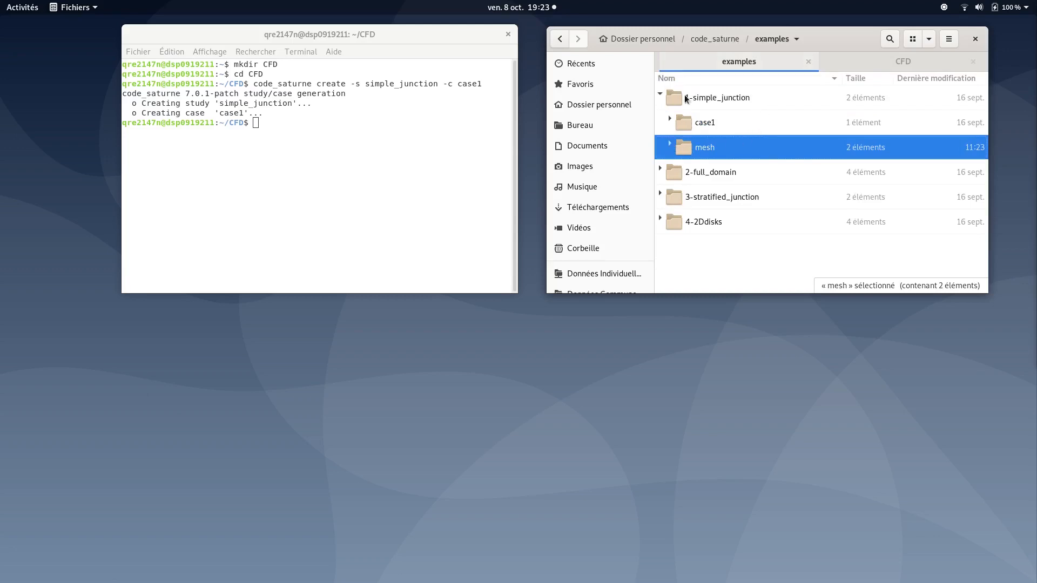
{"action": "left_click", "coordinate": [685, 95]}
{"action": "left_click", "coordinate": [670, 144]}
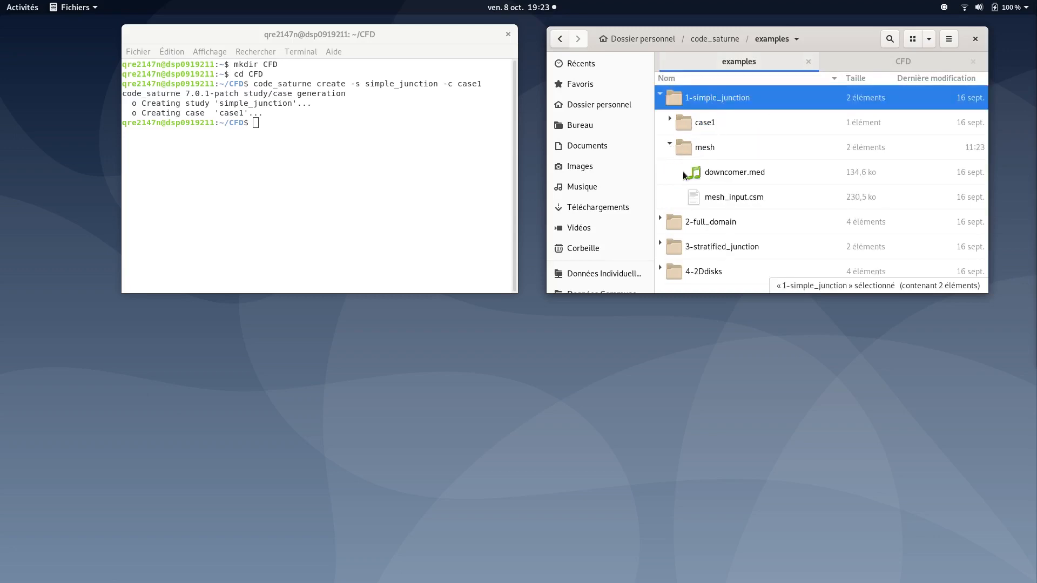
{"action": "right_click", "coordinate": [717, 171]}
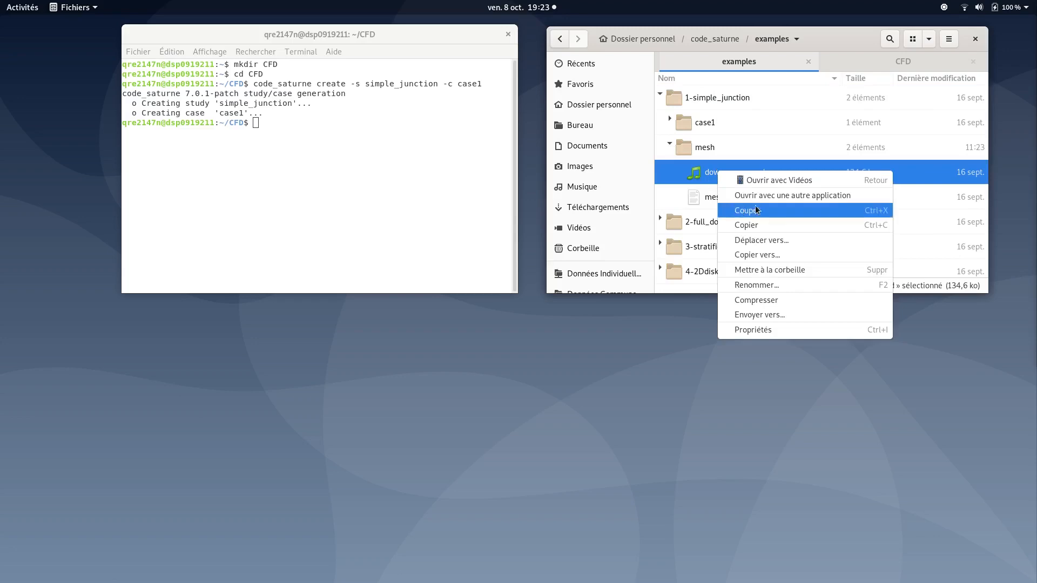
{"action": "left_click", "coordinate": [786, 226]}
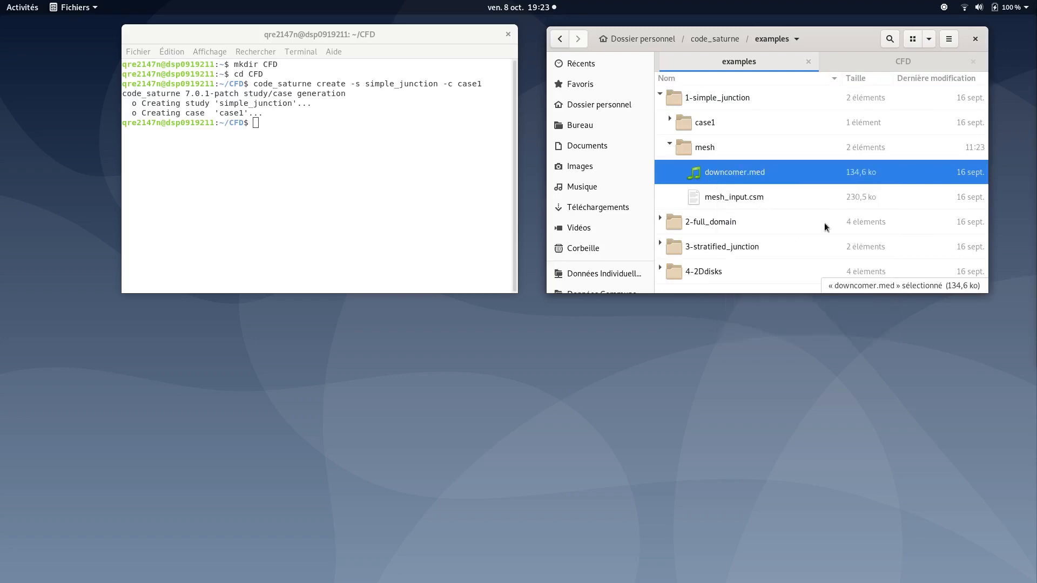
{"action": "left_click", "coordinate": [896, 64]}
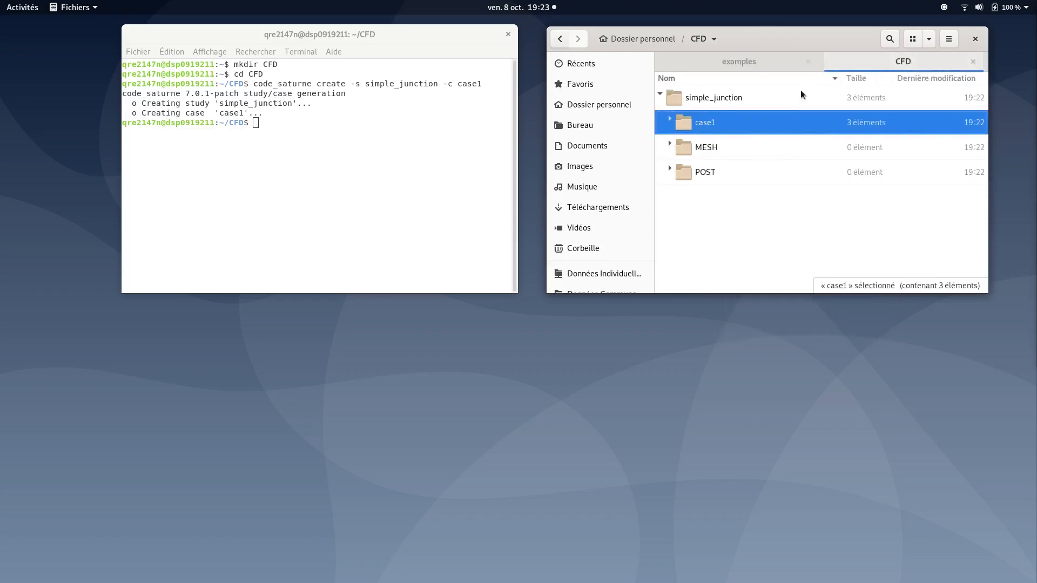
{"action": "left_click", "coordinate": [689, 144]}
{"action": "right_click", "coordinate": [690, 143]}
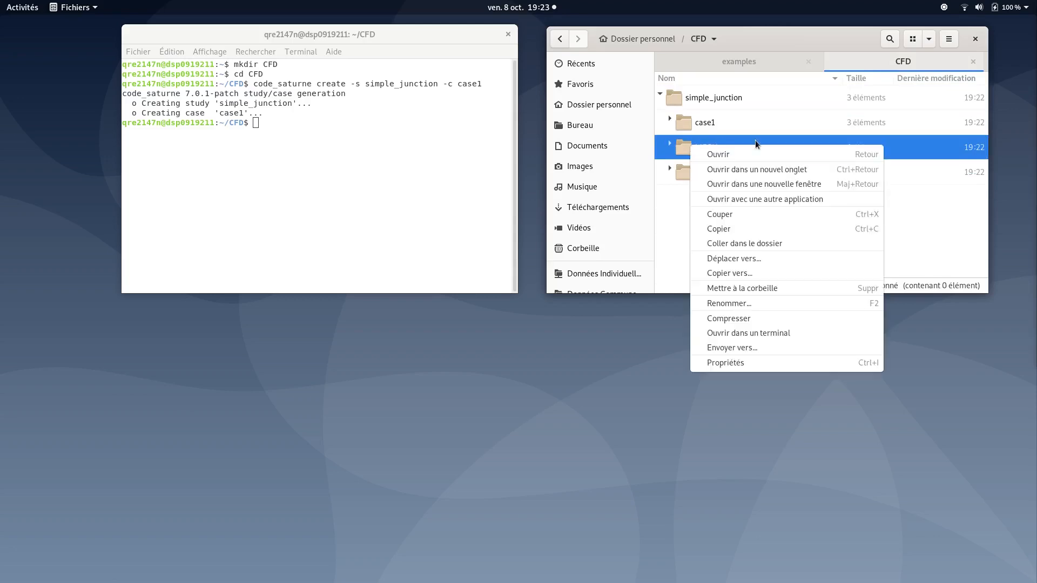
{"action": "left_click", "coordinate": [778, 244]}
{"action": "left_click", "coordinate": [670, 145]}
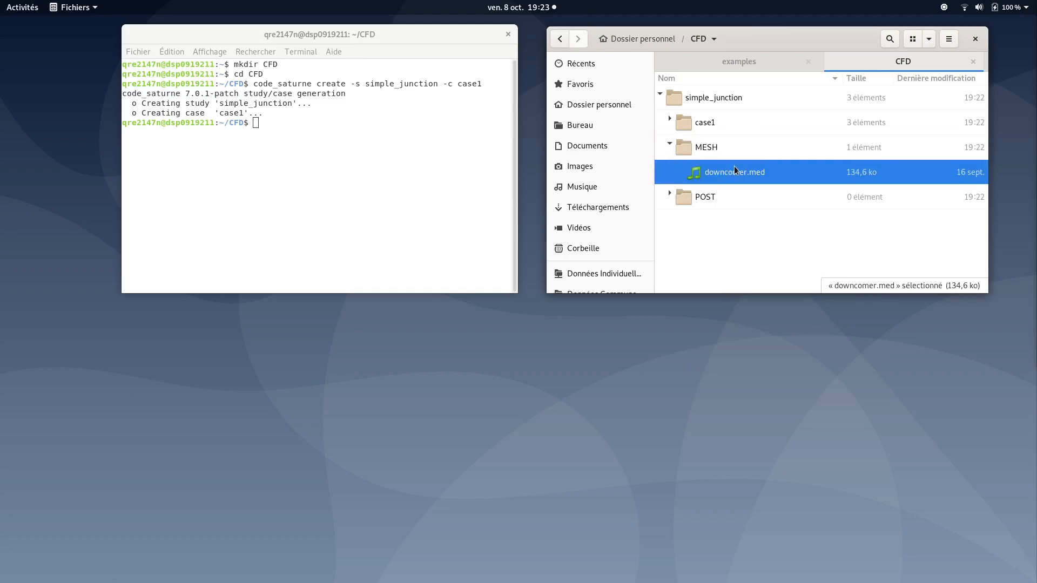
{"action": "left_click_drag", "start_coordinate": [766, 39], "coordinate": [1036, 257]}
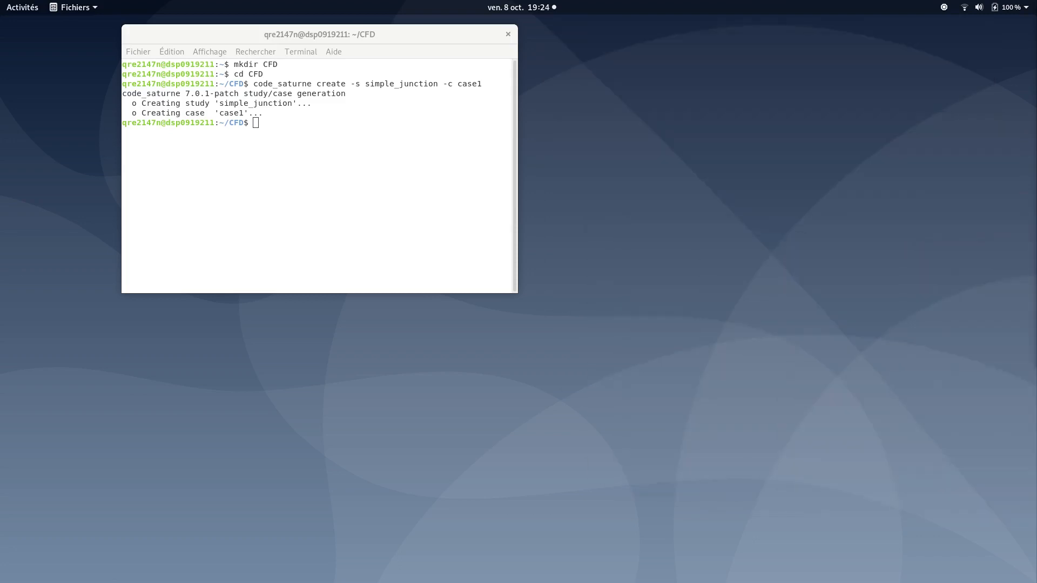
Switch to the terminal and change the working directory to simple_junction/case1/DATA/
{"action": "left_click", "coordinate": [447, 136]}
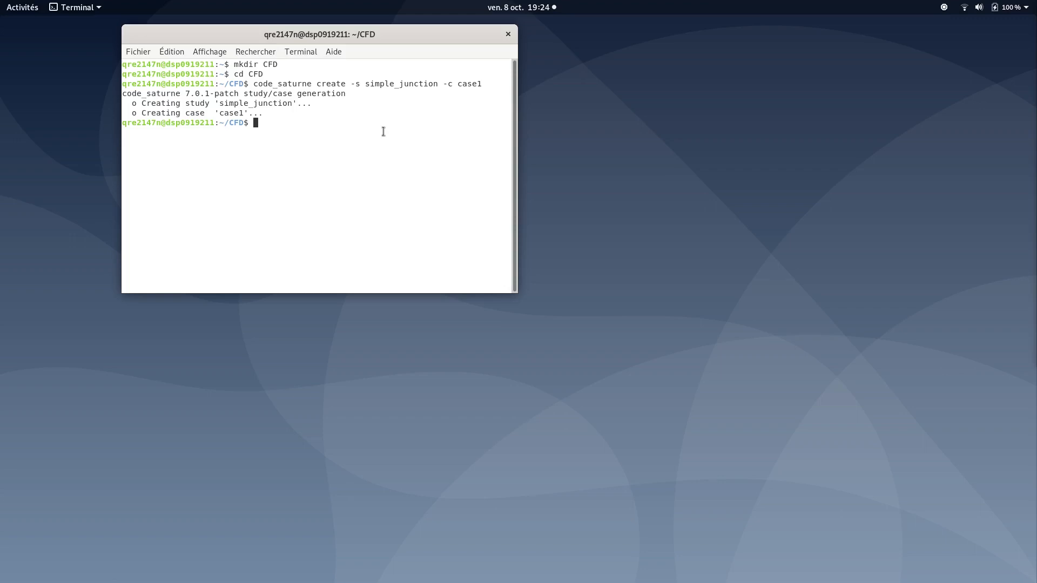
{"action": "type", "text": "cd simp"}
{"action": "key", "text": "Tab"}
{"action": "type", "text": "case1/DA"}
{"action": "key", "text": "Tab"}
{"action": "key", "text": "Return"}
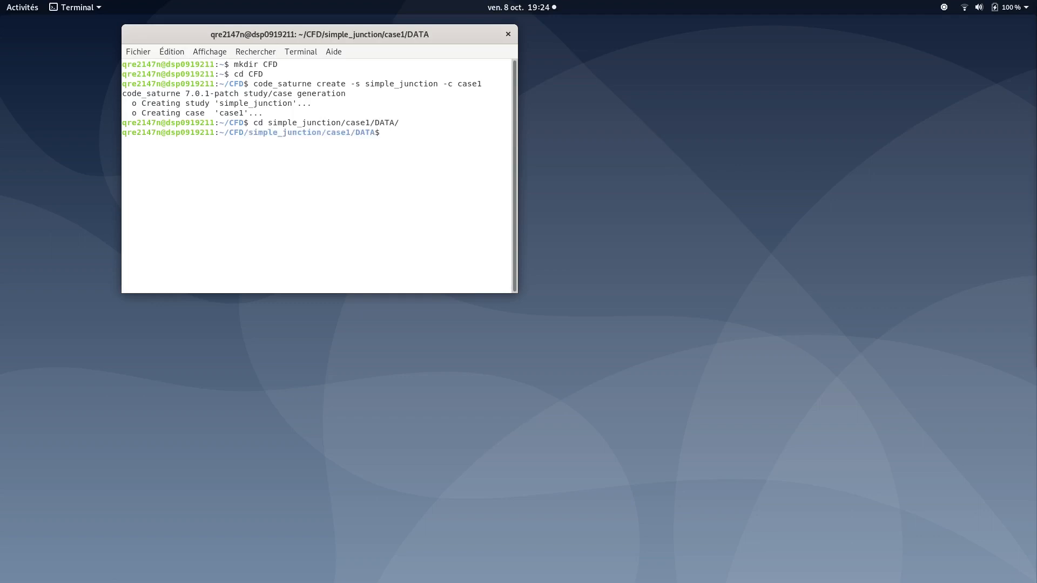
Launch the code_saturne GUI as a background process from the terminal and bring its window to the front
{"action": "type", "text": "code_saturne gui &"}
{"action": "key", "text": "Return"}
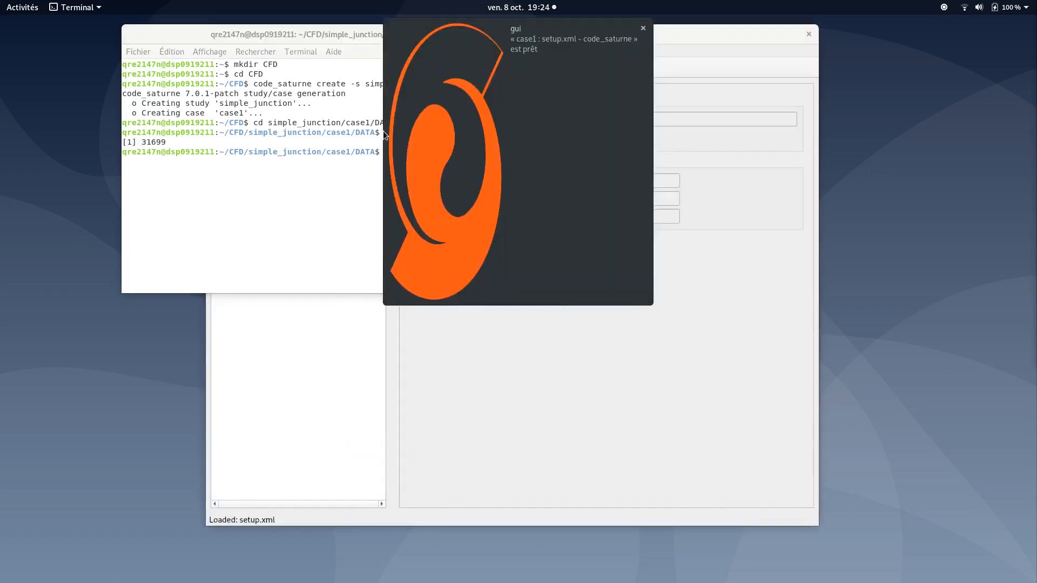
{"action": "left_click", "coordinate": [432, 191]}
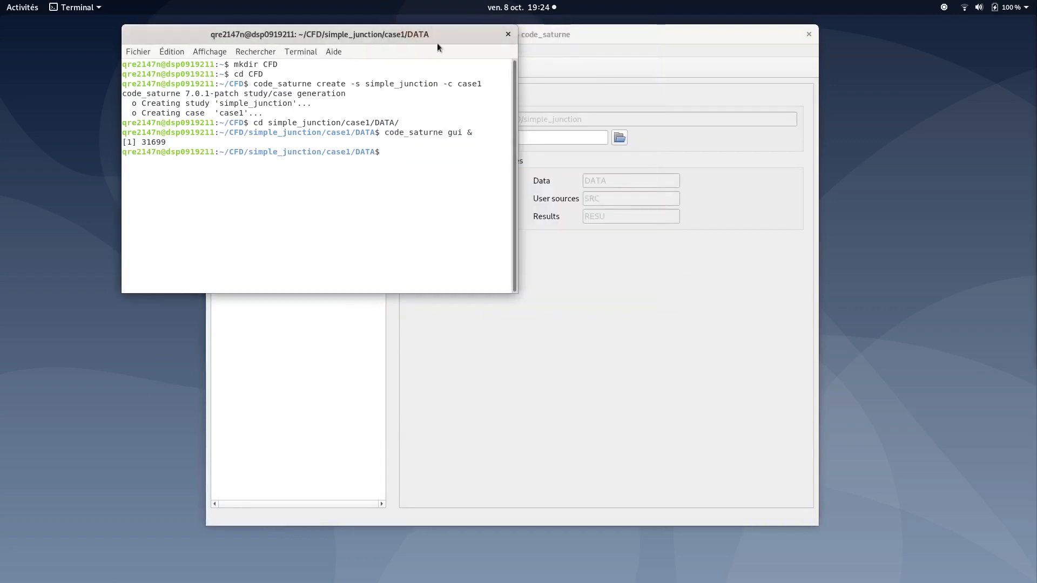
{"action": "left_click_drag", "start_coordinate": [446, 37], "coordinate": [642, 240]}
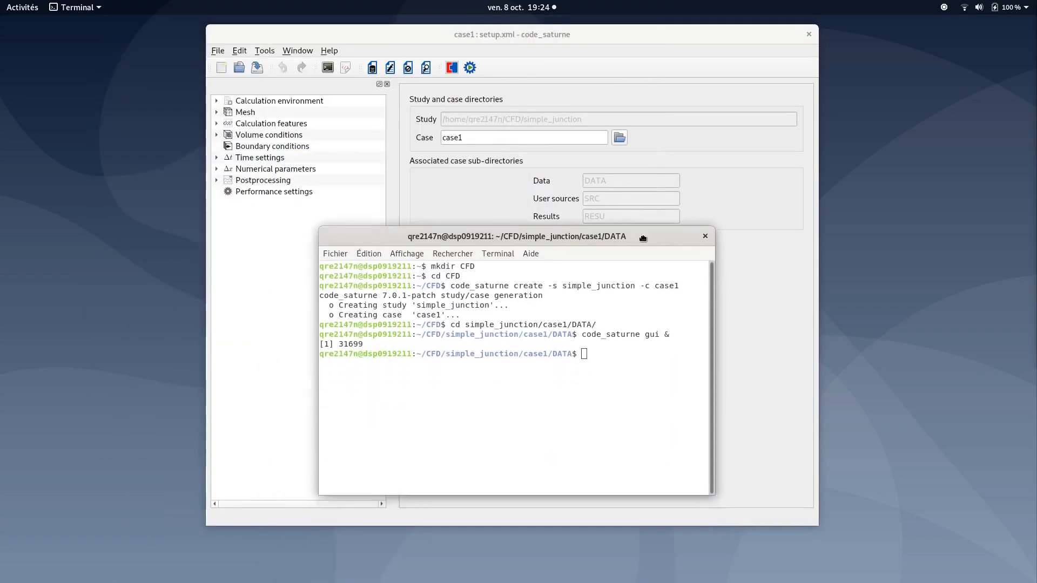
{"action": "left_click", "coordinate": [598, 42]}
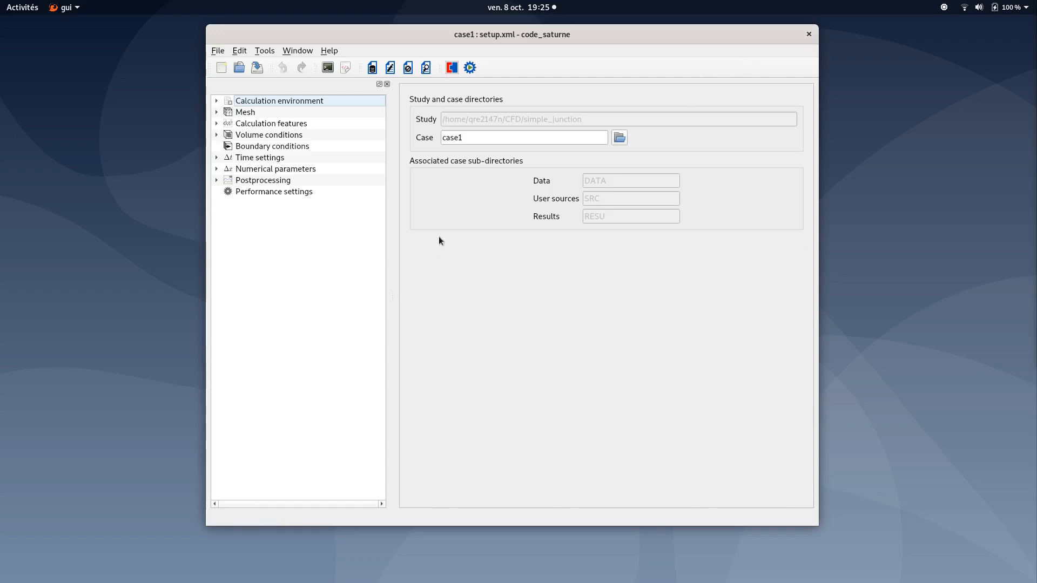
Set the local mesh directory of the mesh input to the simple_junction study's MESH folder
{"action": "left_click", "coordinate": [245, 112]}
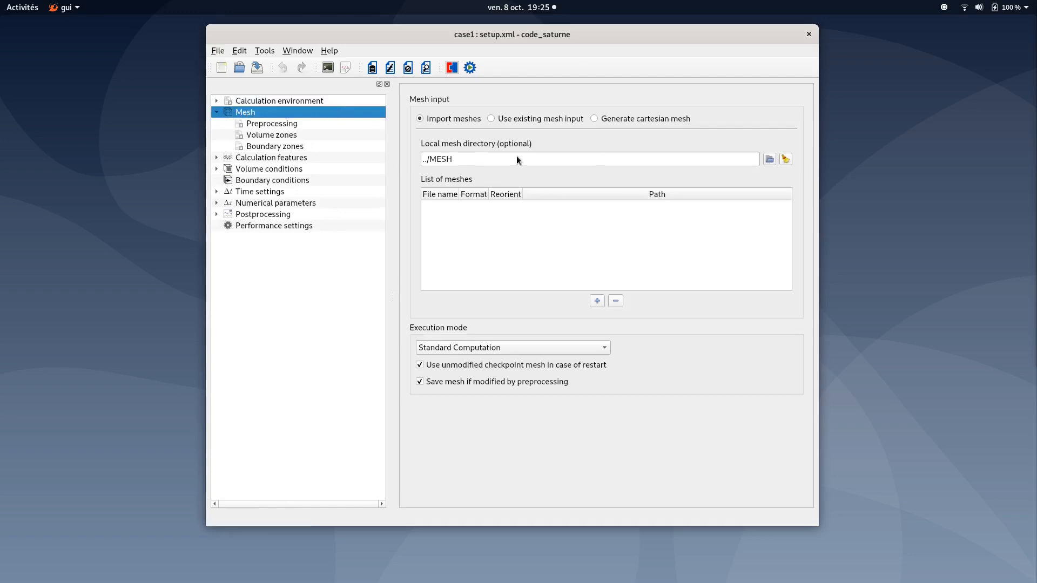
{"action": "left_click", "coordinate": [768, 158]}
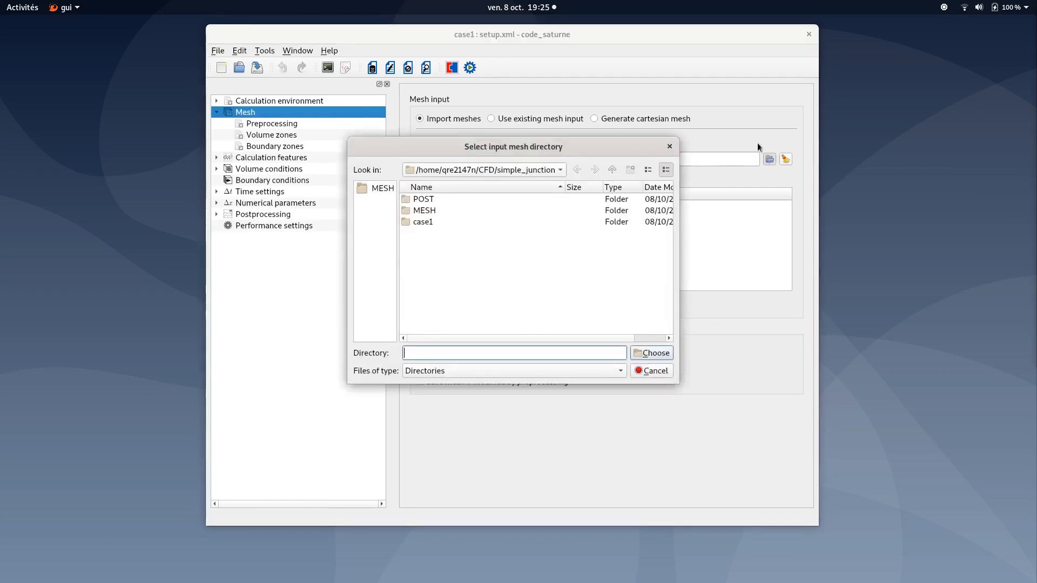
{"action": "left_click", "coordinate": [425, 211]}
{"action": "double_click", "coordinate": [425, 211]}
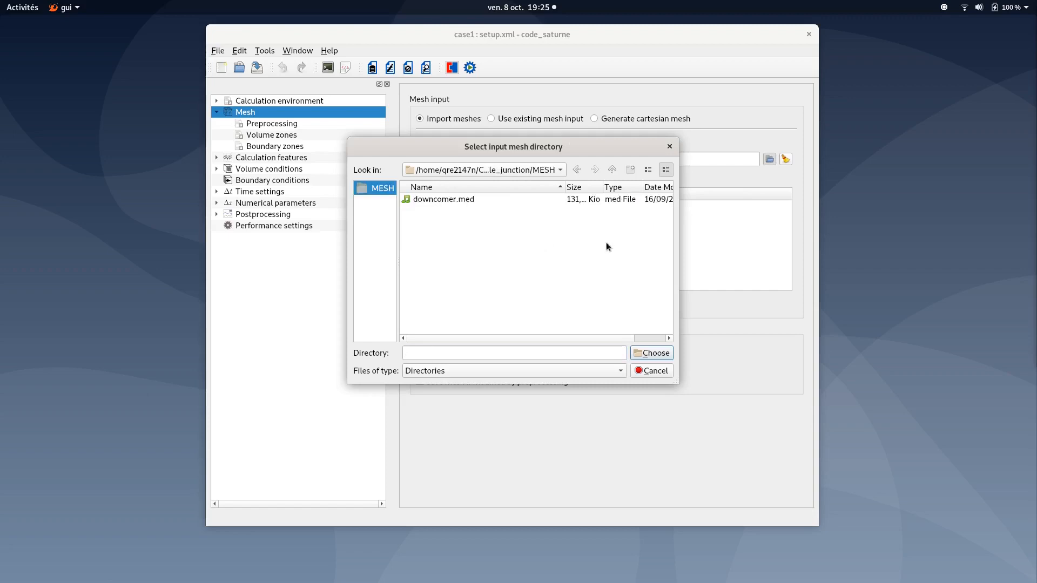
{"action": "left_click", "coordinate": [613, 170]}
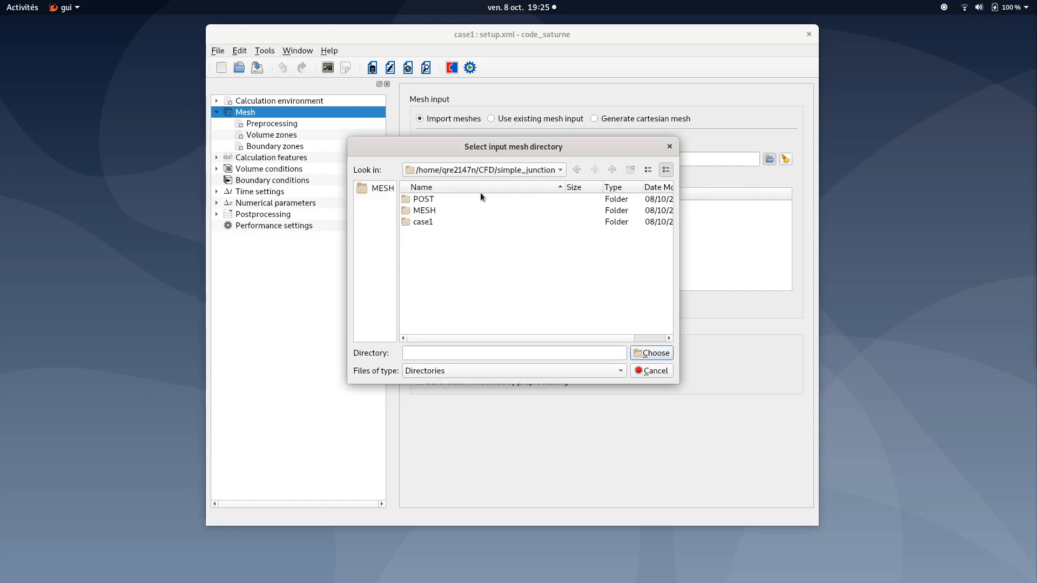
{"action": "left_click", "coordinate": [430, 212]}
{"action": "left_click", "coordinate": [655, 354]}
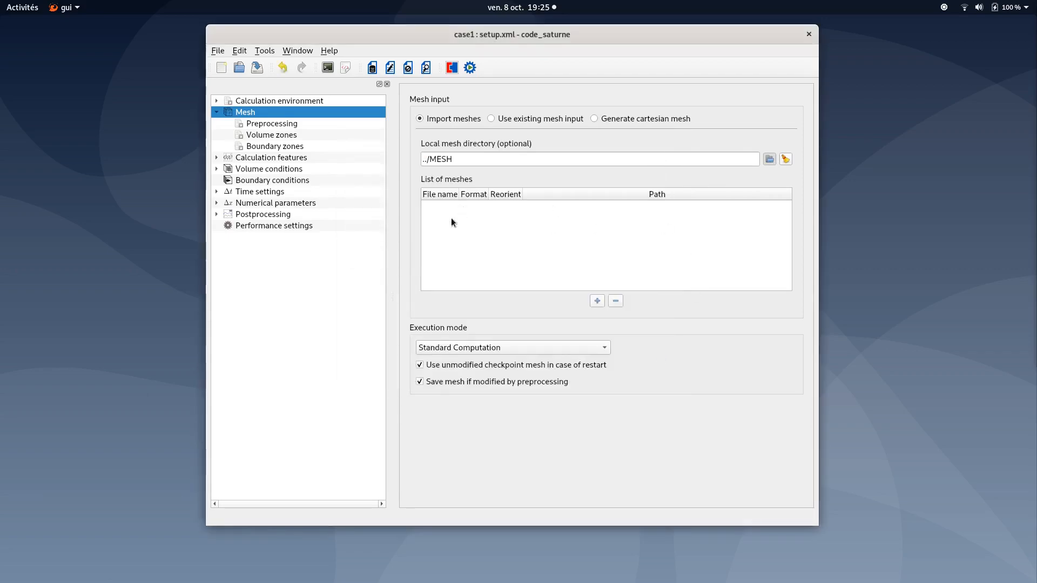
Import downcomer.med from the MESH folder into the list of meshes
{"action": "left_click", "coordinate": [597, 301]}
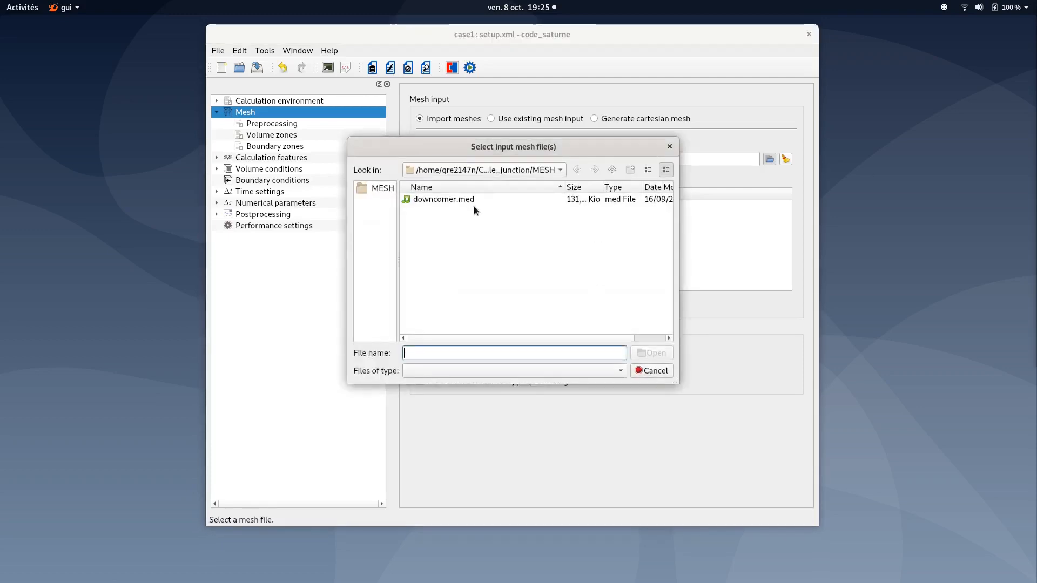
{"action": "left_click", "coordinate": [428, 201]}
{"action": "left_click", "coordinate": [652, 352]}
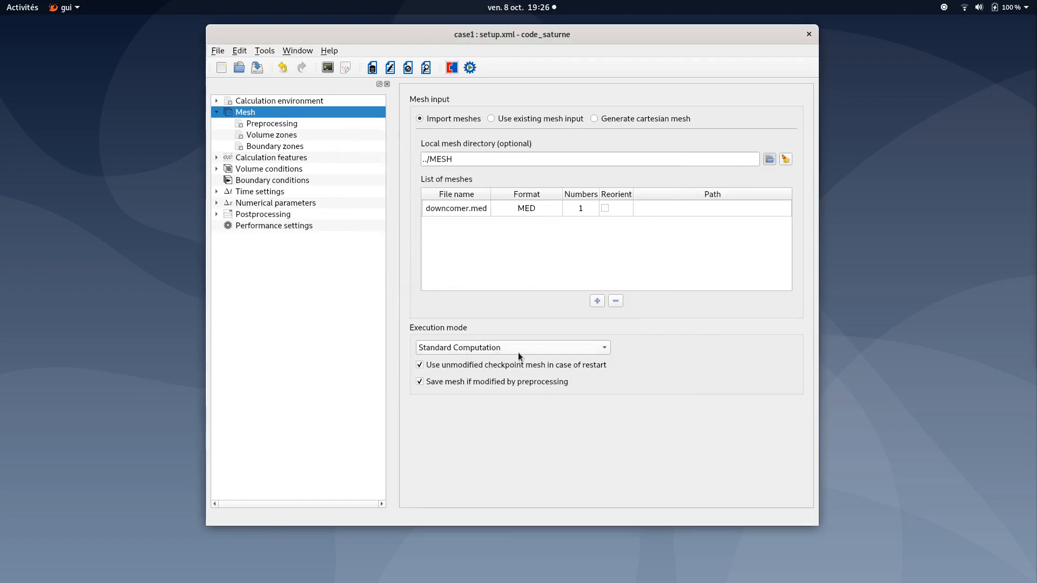
Add four new boundary zones to the mesh's boundary regions definition
{"action": "left_click", "coordinate": [267, 147]}
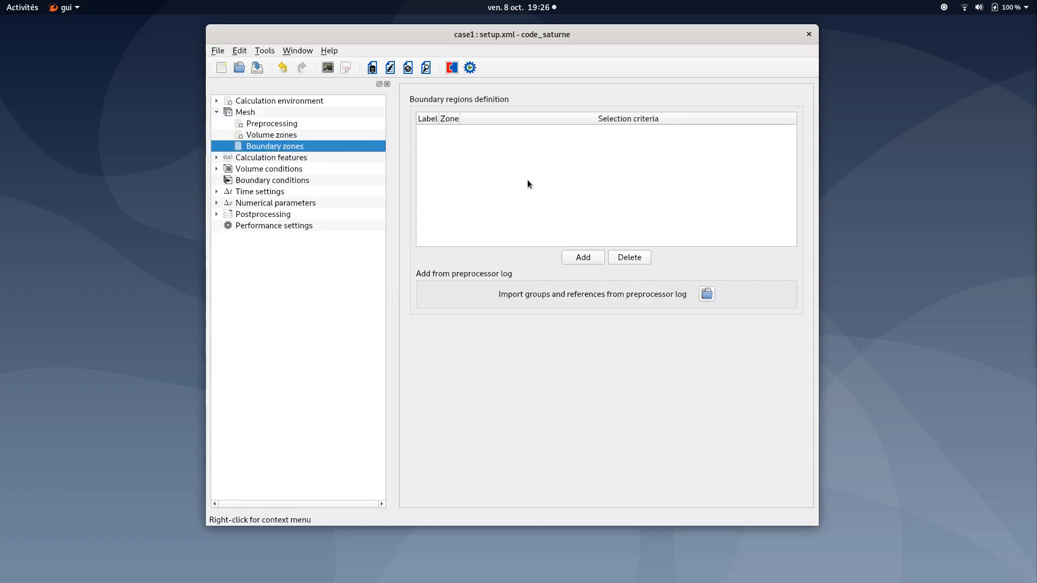
{"action": "left_click", "coordinate": [573, 257]}
{"action": "left_click", "coordinate": [572, 257]}
{"action": "left_click", "coordinate": [573, 257]}
{"action": "left_click", "coordinate": [573, 258]}
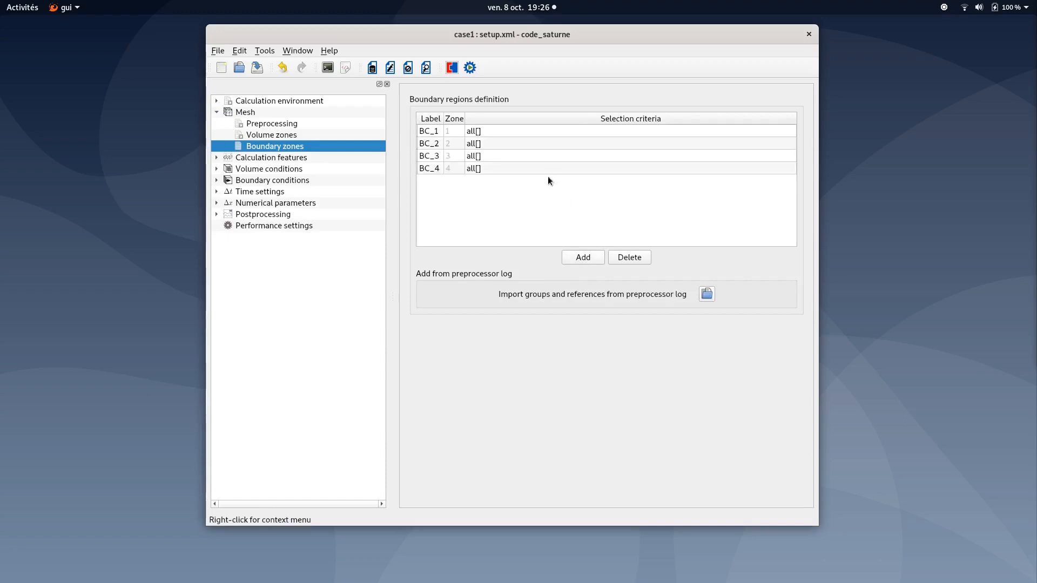
Label boundary zones 1 to 4 as Inlet, Outlet, Symmetry and Wall, in that order
{"action": "double_click", "coordinate": [433, 131]}
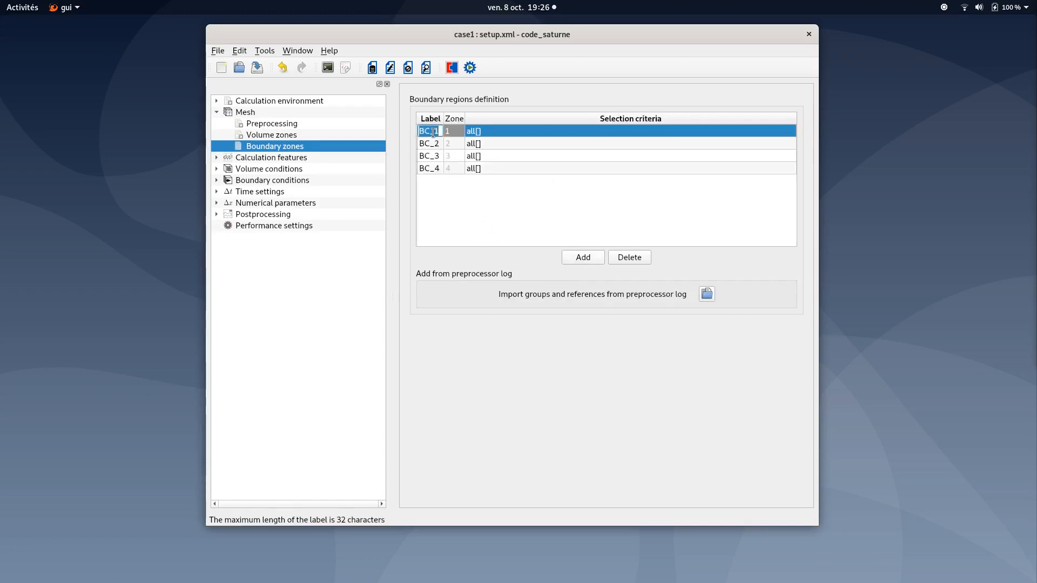
{"action": "type", "text": "Inlet"}
{"action": "double_click", "coordinate": [434, 142]}
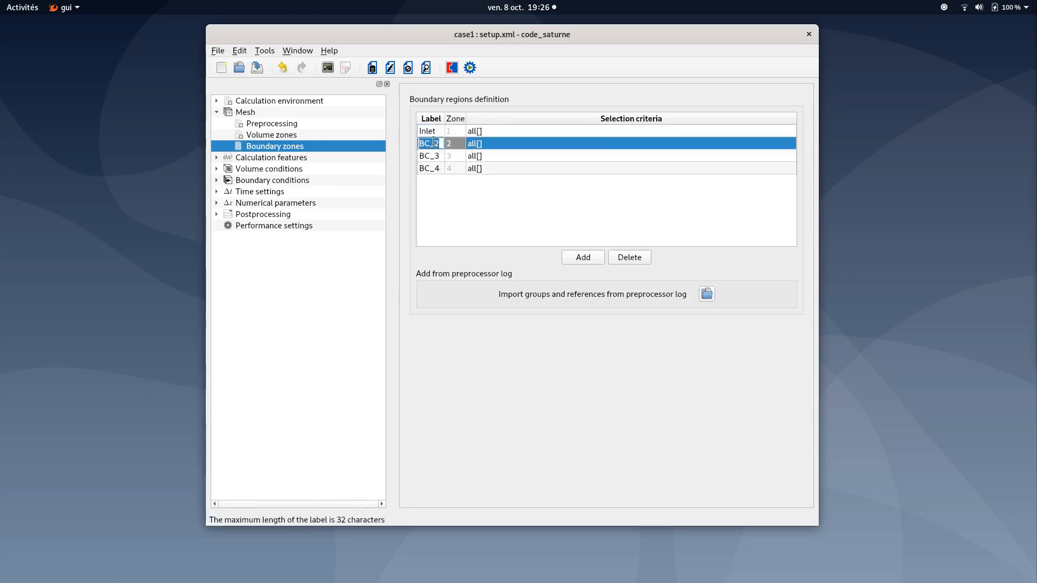
{"action": "type", "text": "Outlet"}
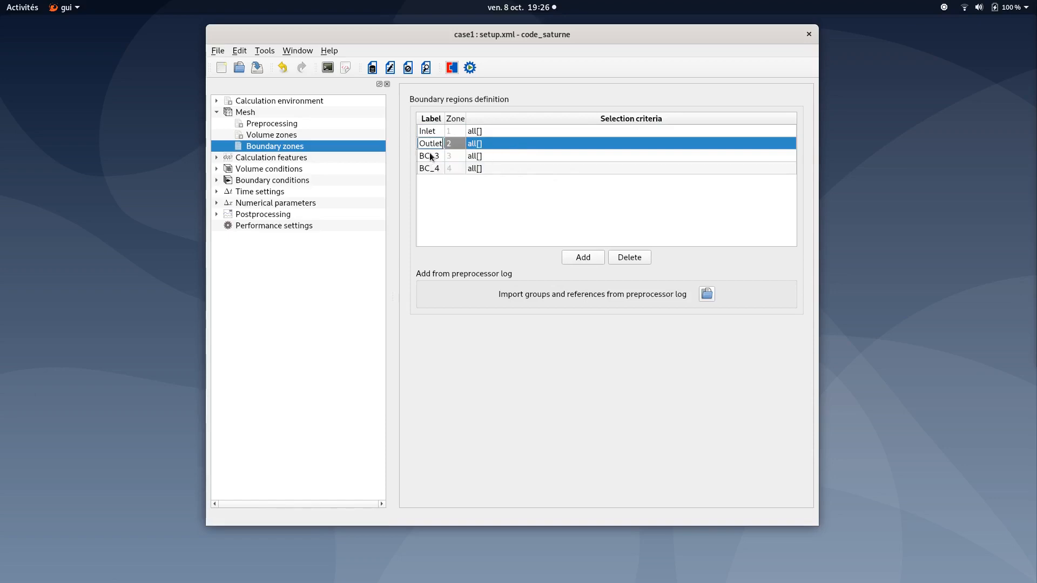
{"action": "double_click", "coordinate": [431, 156]}
{"action": "type", "text": "Sy"}
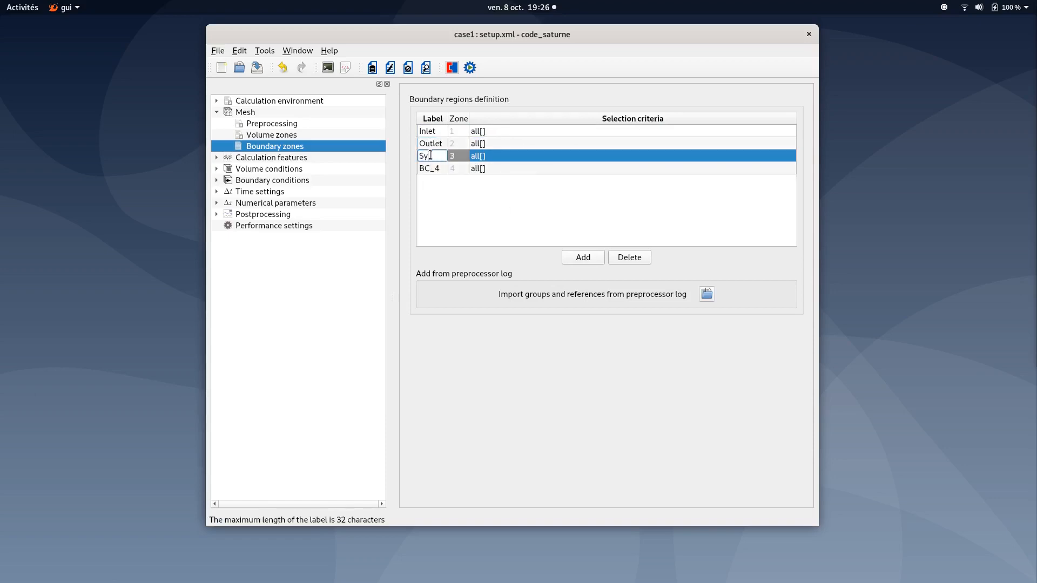
{"action": "type", "text": "mmetry"}
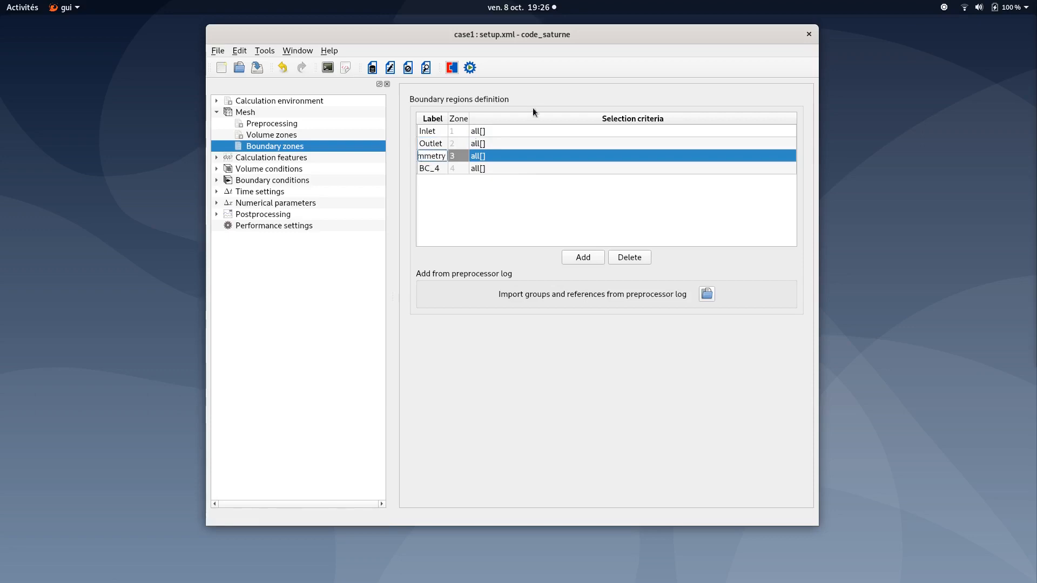
{"action": "double_click", "coordinate": [432, 168]}
{"action": "type", "text": "Wall"}
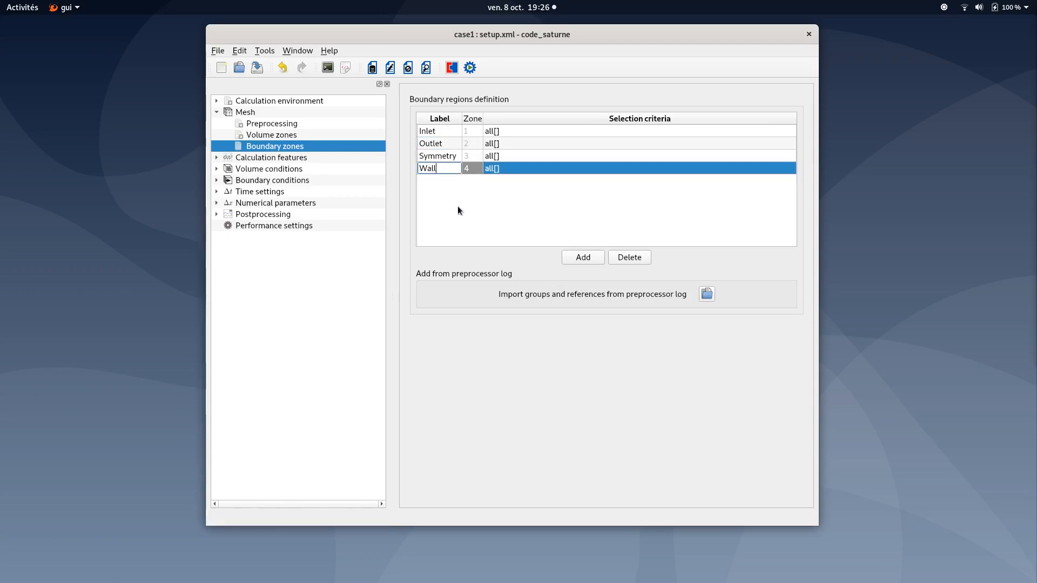
{"action": "left_click", "coordinate": [503, 181]}
{"action": "left_click", "coordinate": [520, 131]}
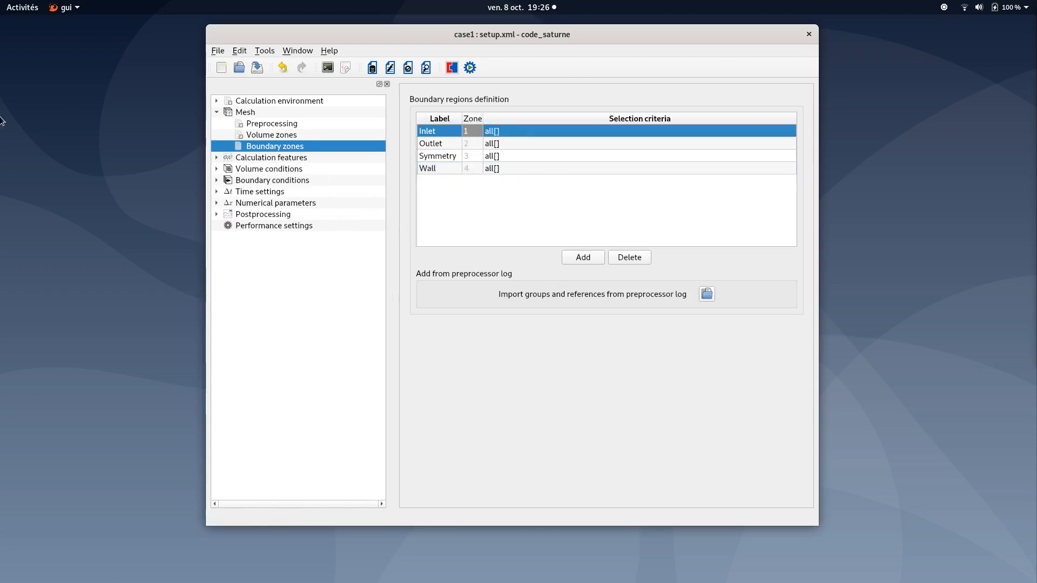
{"action": "double_click", "coordinate": [523, 131]}
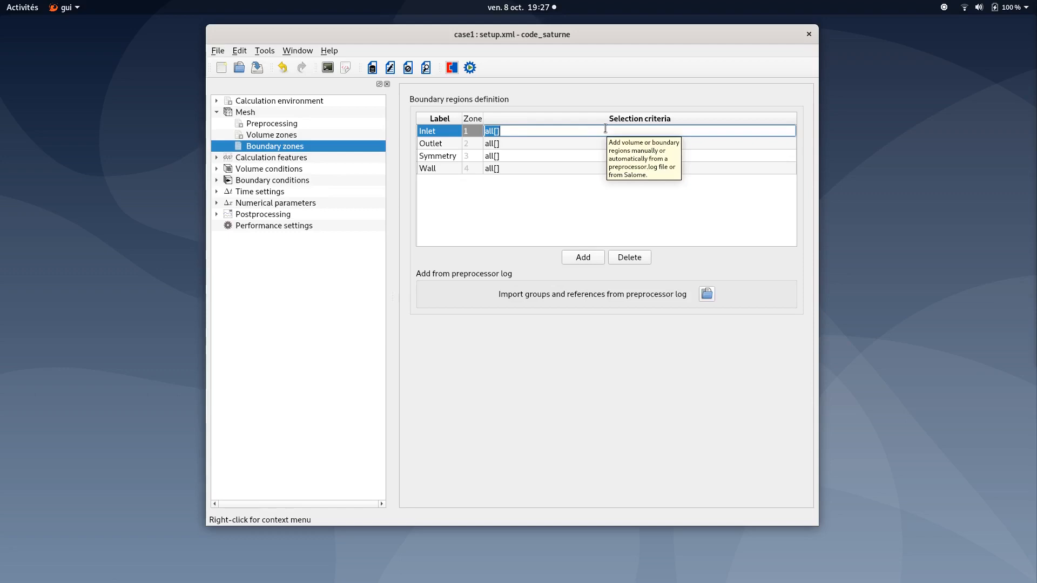
{"action": "mouse_move", "coordinate": [1, 1]}
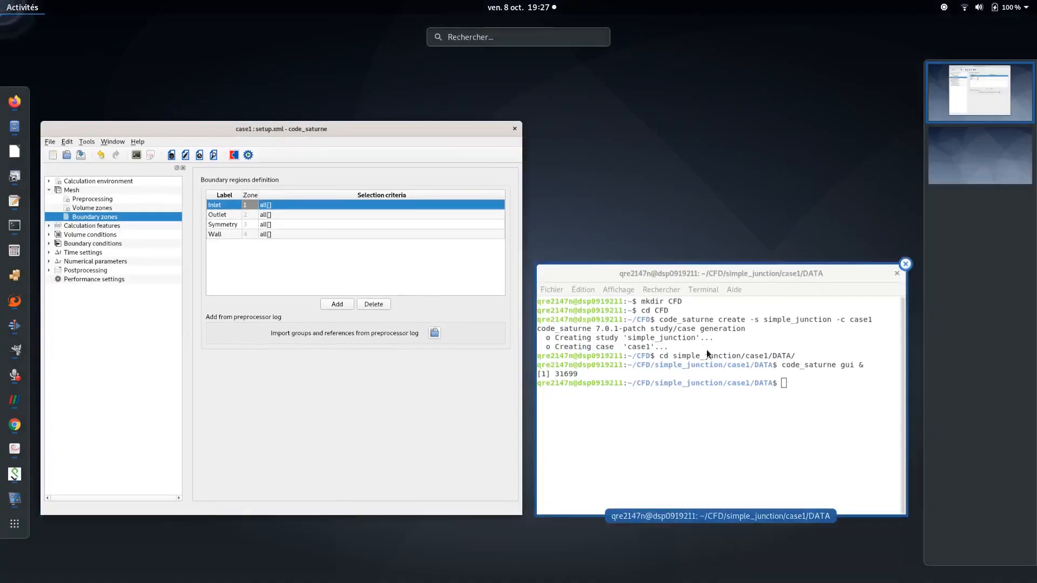
{"action": "left_click", "coordinate": [253, 277]}
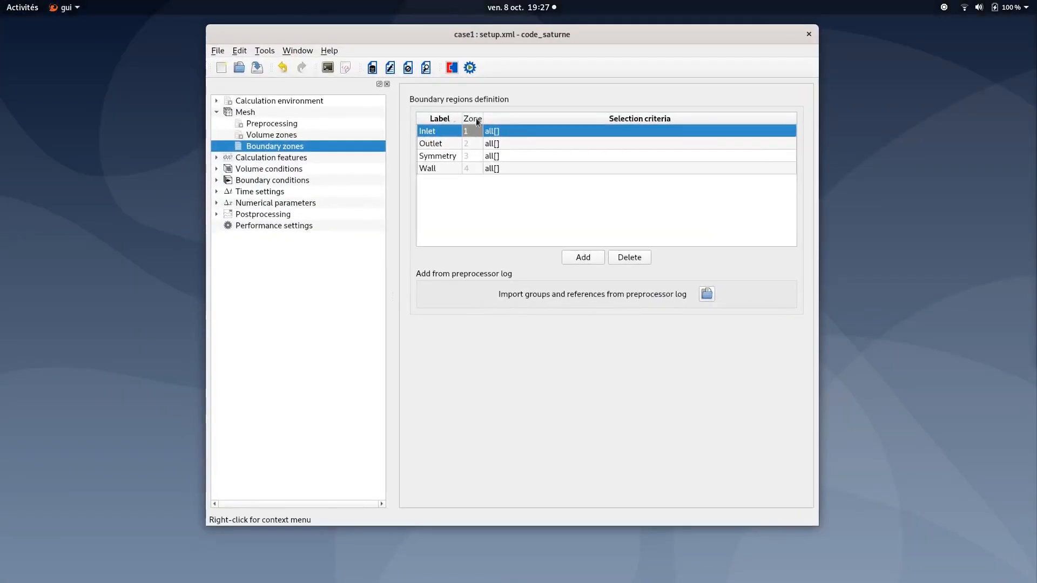
{"action": "double_click", "coordinate": [514, 130]}
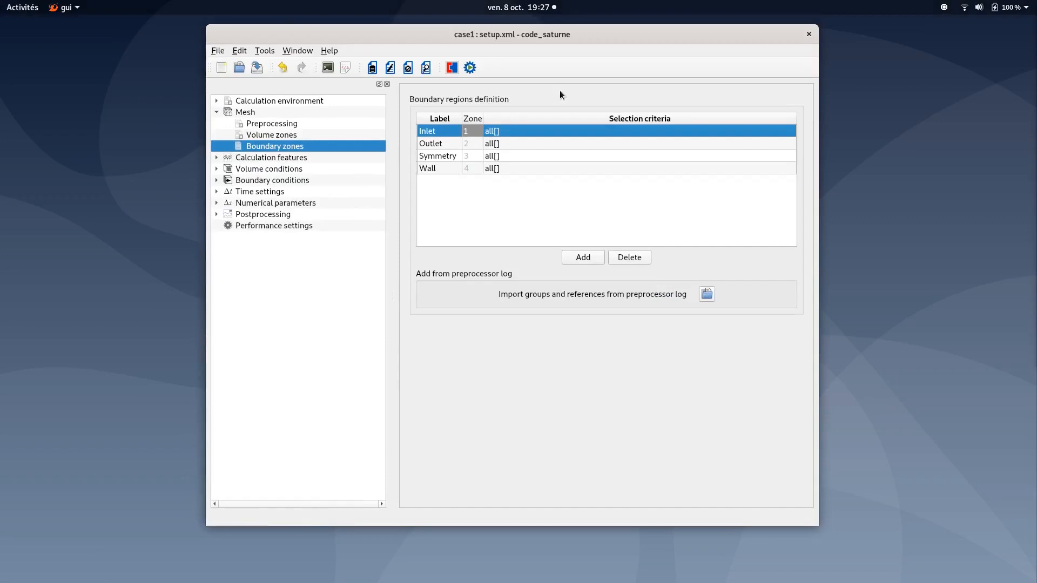
Set the selection criteria to 1 for the Inlet zone and 5 for the Outlet zone
{"action": "double_click", "coordinate": [530, 134]}
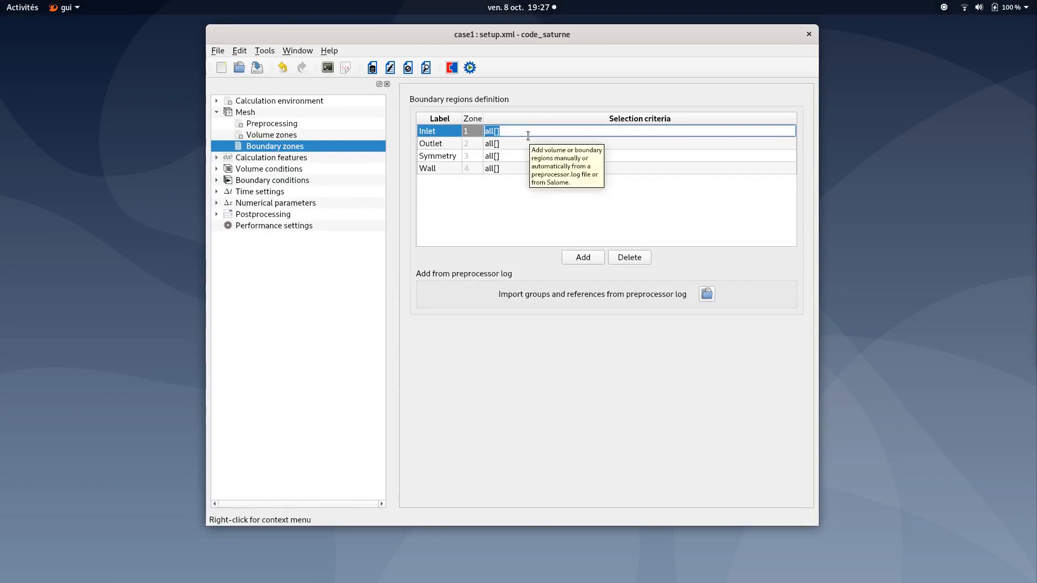
{"action": "type", "text": "1"}
{"action": "left_click", "coordinate": [505, 142]}
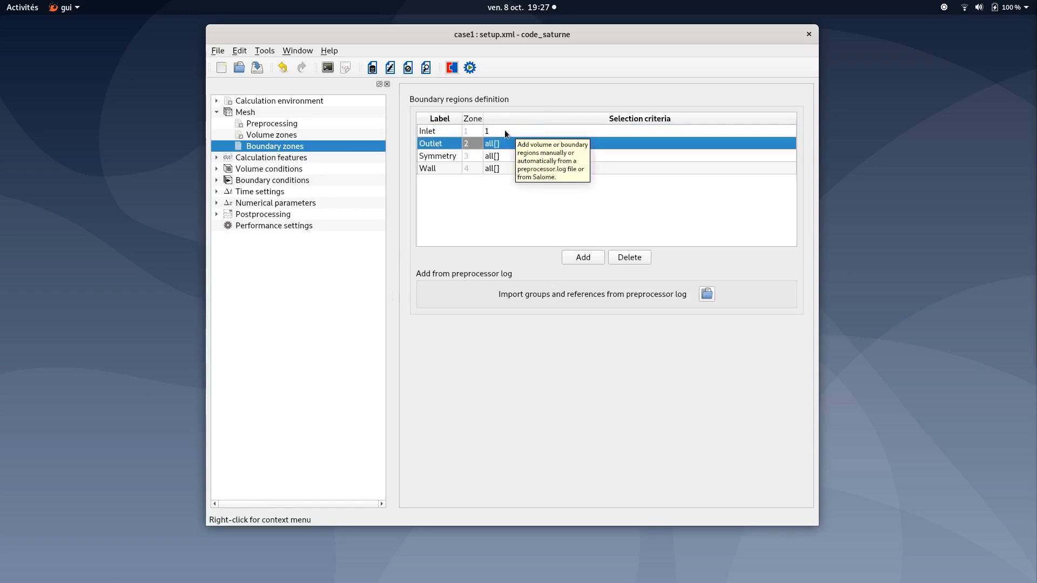
{"action": "double_click", "coordinate": [511, 144]}
{"action": "type", "text": "5"}
Set the selection criteria to "8 or 9" for Symmetry and "2 or 3 or 4 or 6 or 7" for Wall
{"action": "double_click", "coordinate": [510, 156]}
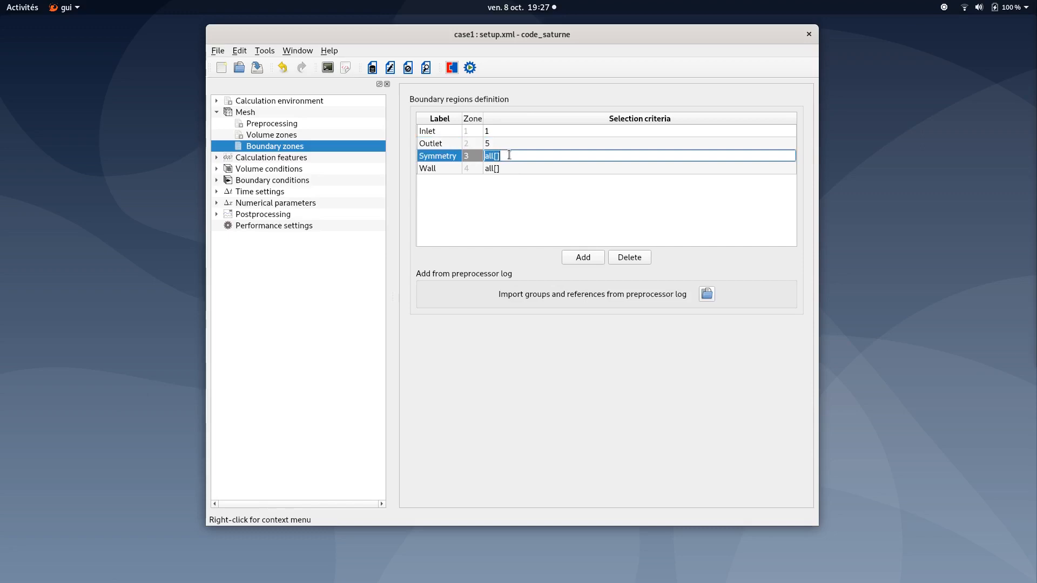
{"action": "type", "text": "8 or 9"}
{"action": "double_click", "coordinate": [509, 168]}
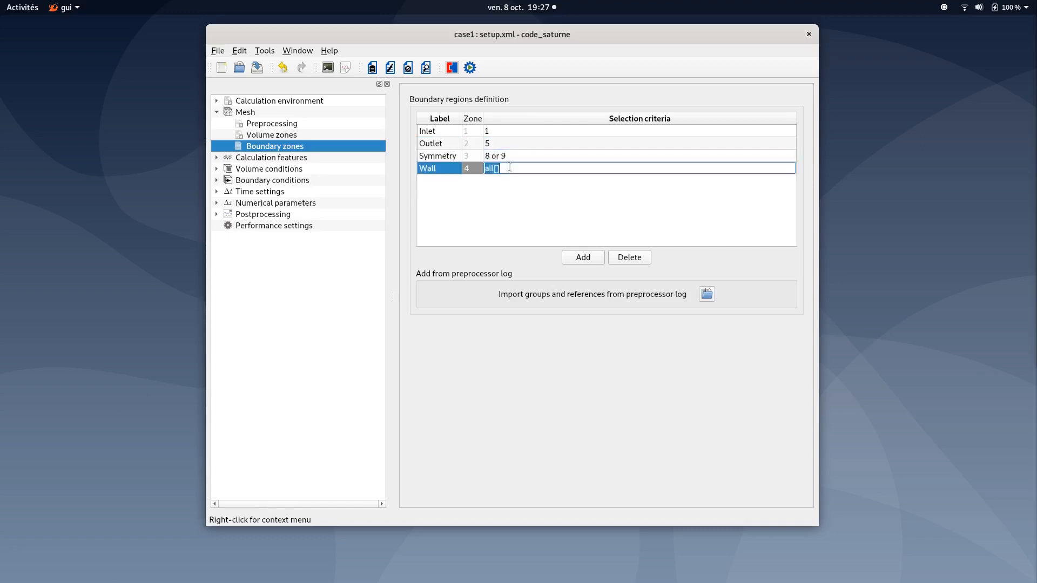
{"action": "type", "text": "2 or 3 or 4 or 6 or 7"}
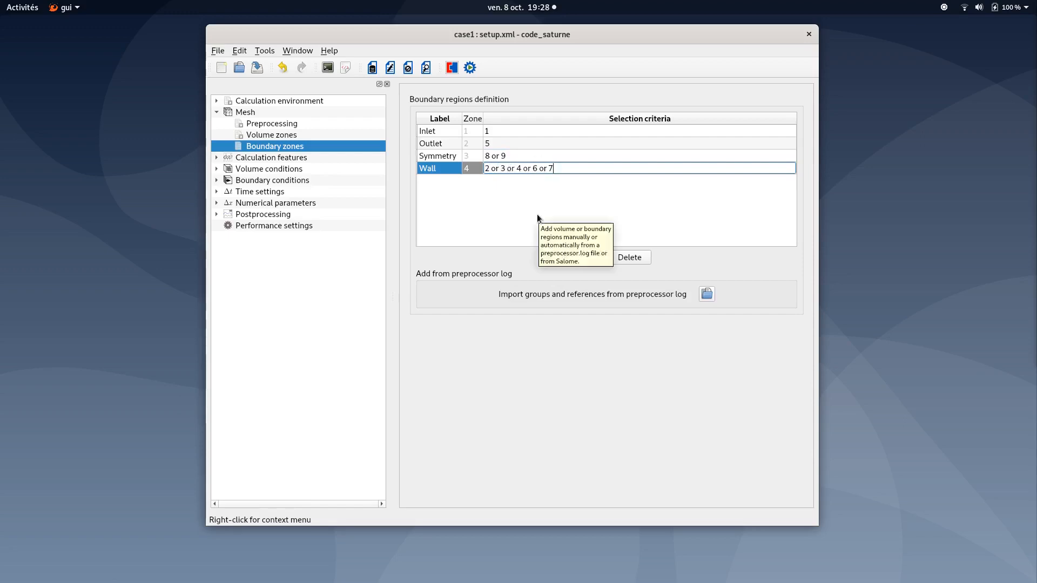
{"action": "key", "text": "Return"}
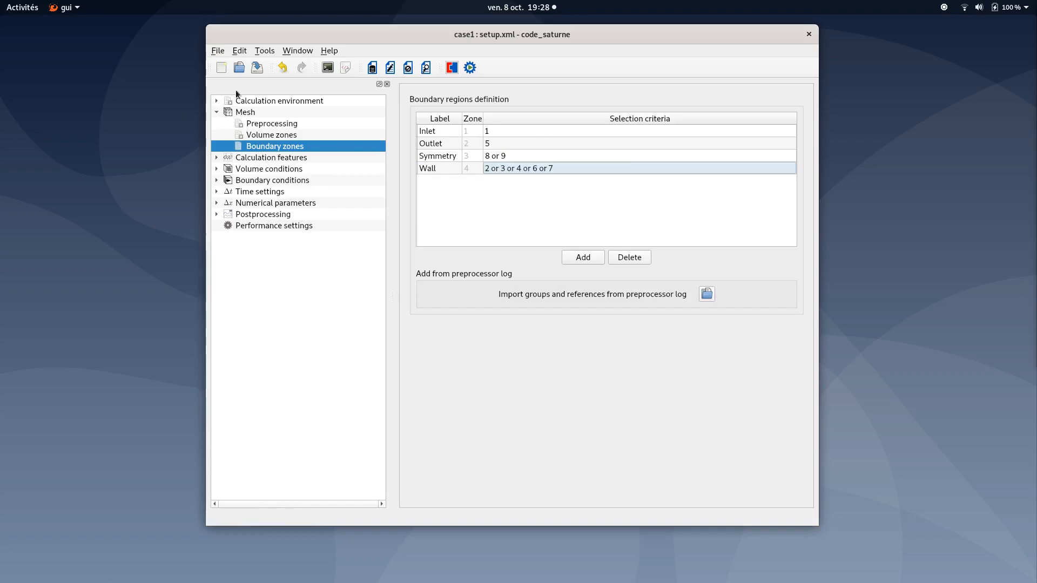
Save the case setup and move on from the Mesh section, collapsed, to the calculation features
{"action": "left_click", "coordinate": [257, 69]}
{"action": "left_click", "coordinate": [218, 112]}
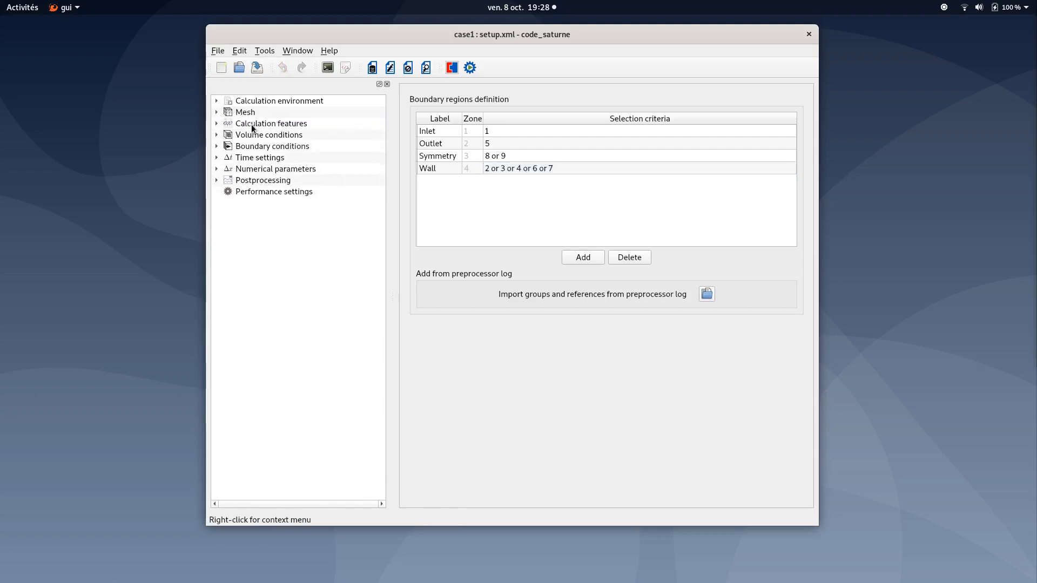
{"action": "left_click", "coordinate": [252, 125]}
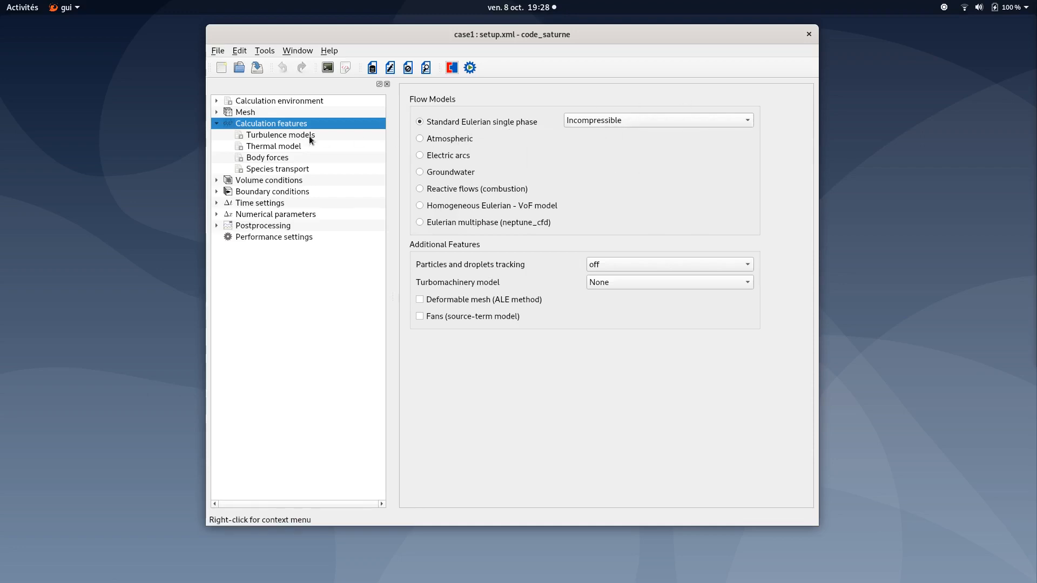
Choose k-ε Linear Production as the turbulence model
{"action": "left_click", "coordinate": [290, 136]}
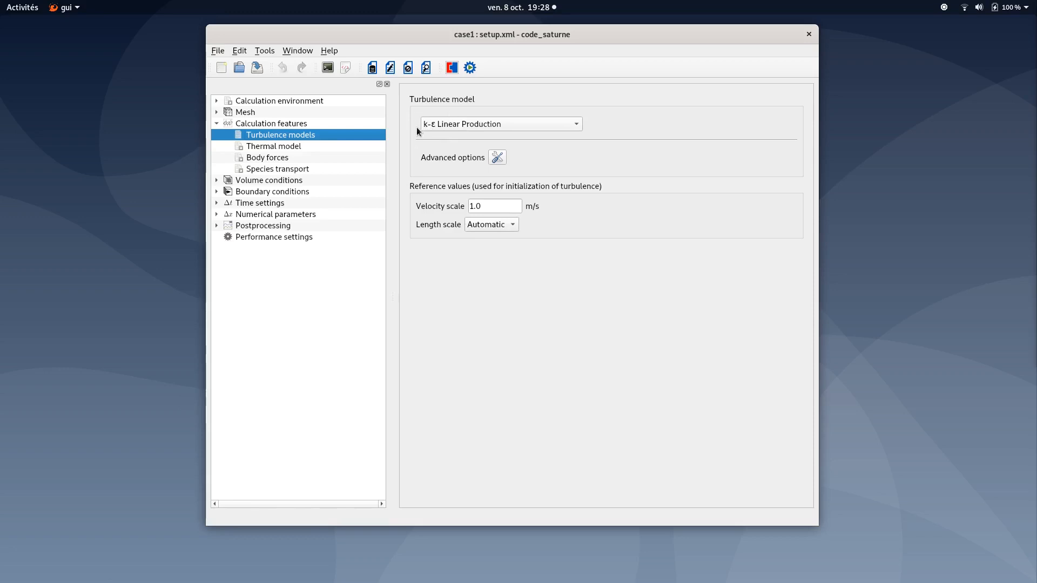
{"action": "left_click", "coordinate": [452, 125]}
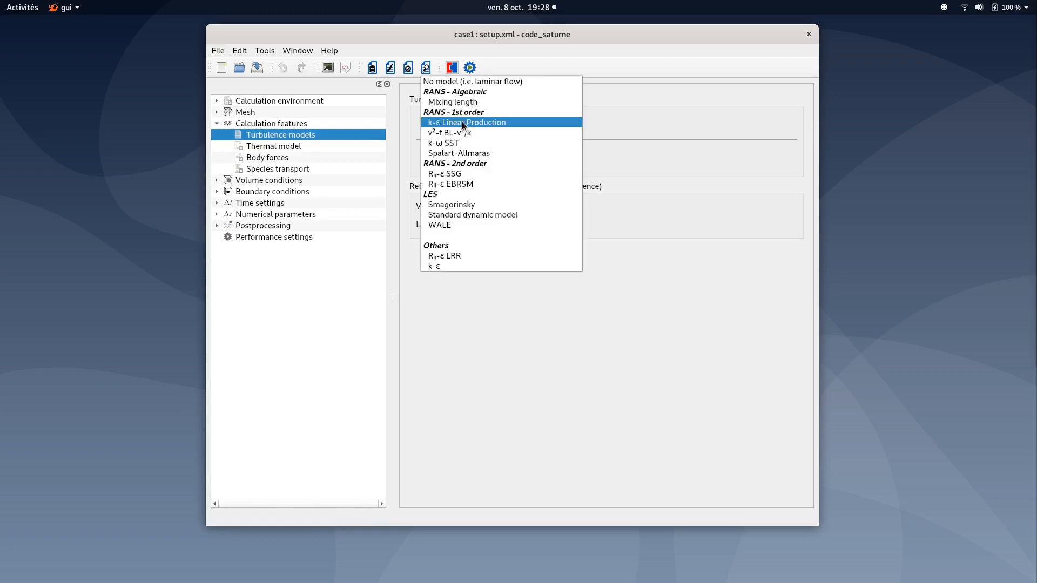
{"action": "left_click", "coordinate": [463, 123]}
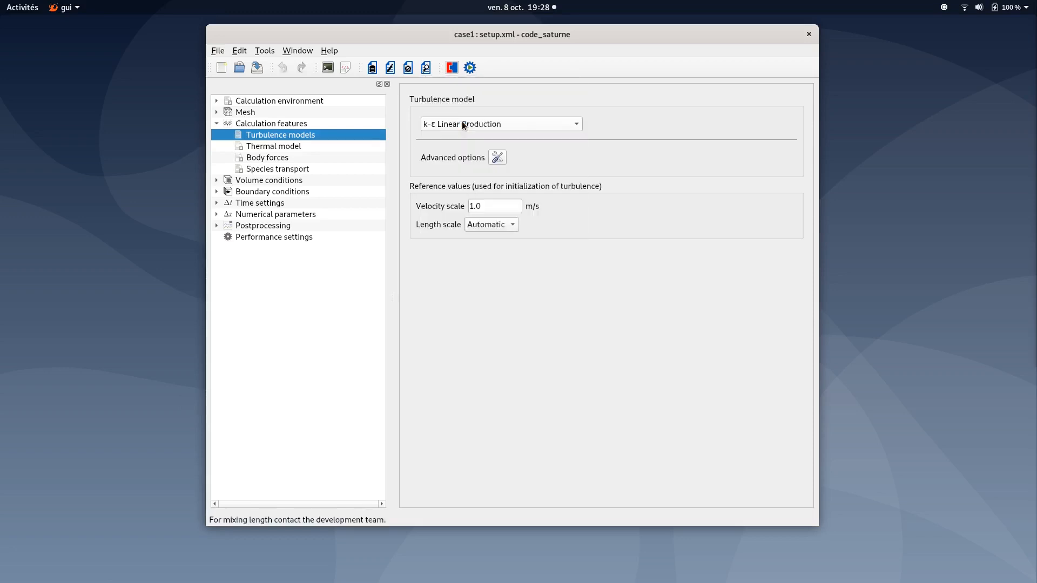
Set the thermal scalar of the thermal model to Temperature (Celsius)
{"action": "left_click", "coordinate": [264, 146]}
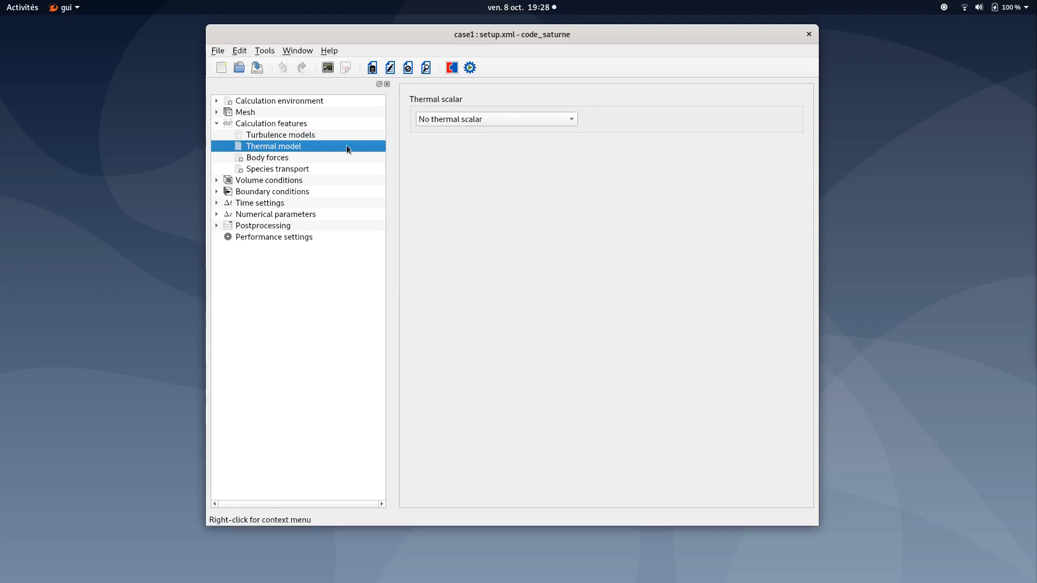
{"action": "left_click", "coordinate": [460, 121]}
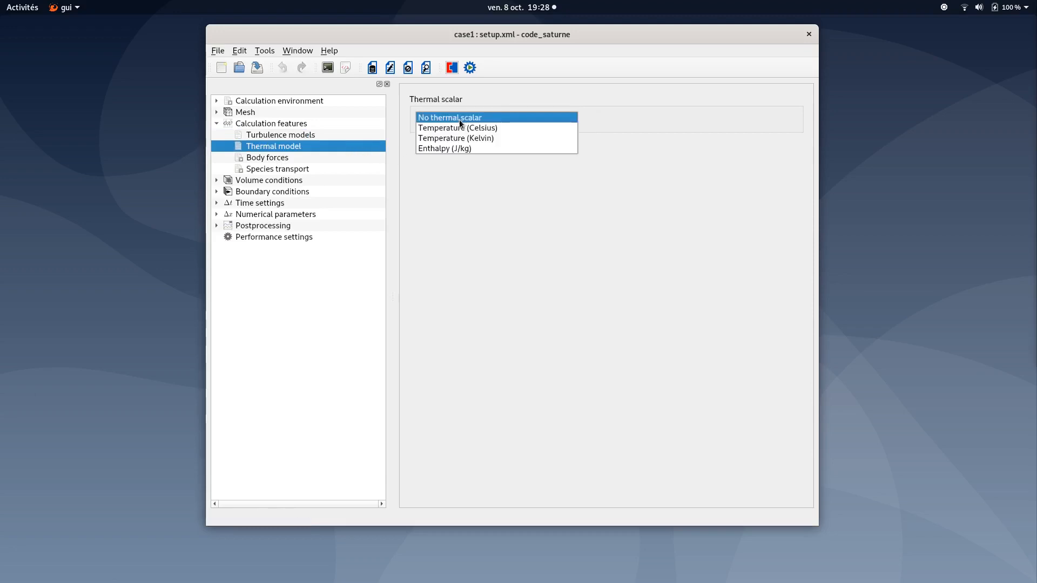
{"action": "left_click", "coordinate": [489, 131]}
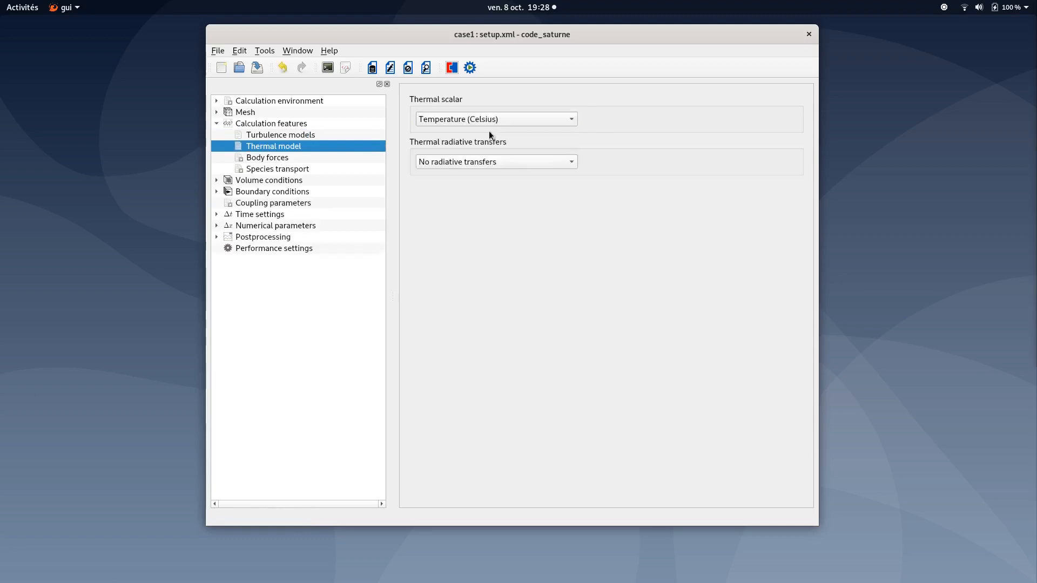
Check the body forces and species transport settings of the calculation features, and save the case setup
{"action": "left_click", "coordinate": [277, 159]}
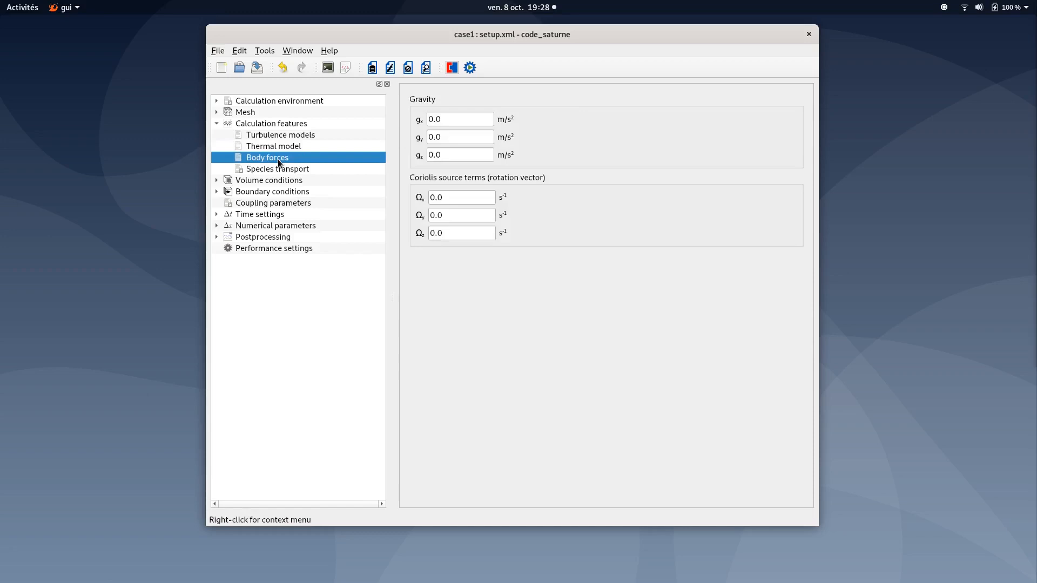
{"action": "left_click", "coordinate": [292, 171]}
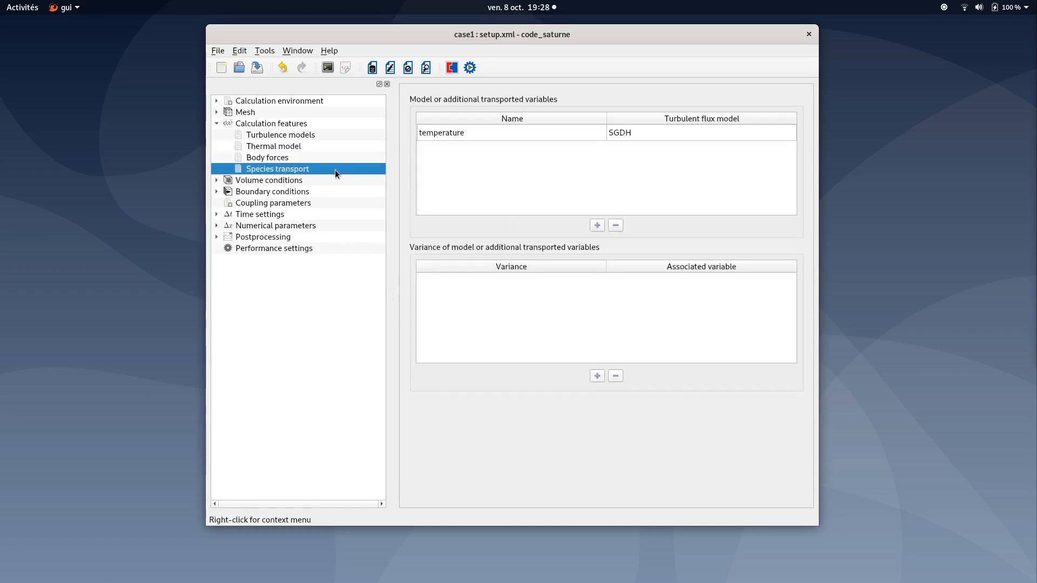
{"action": "left_click", "coordinate": [216, 124]}
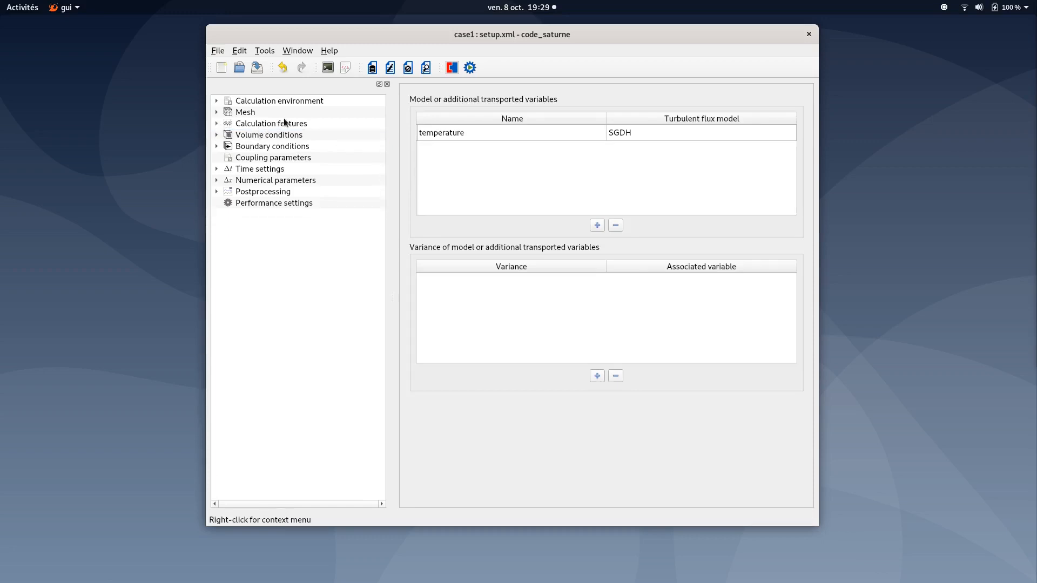
{"action": "left_click", "coordinate": [258, 68]}
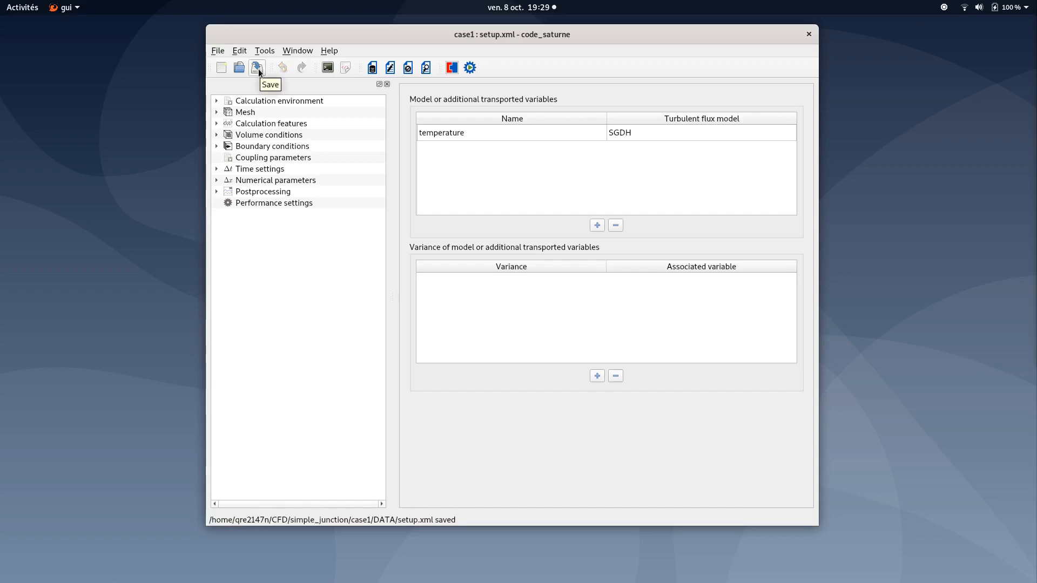
Set the reference density of the all_cells volume zone to 725.735 kg/m³
{"action": "left_click", "coordinate": [254, 135]}
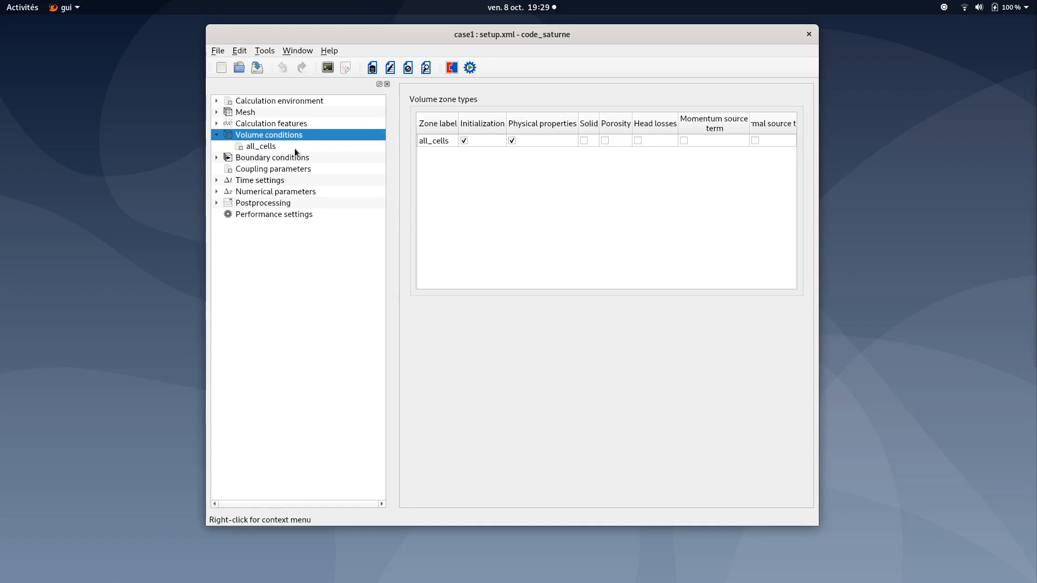
{"action": "left_click", "coordinate": [273, 151]}
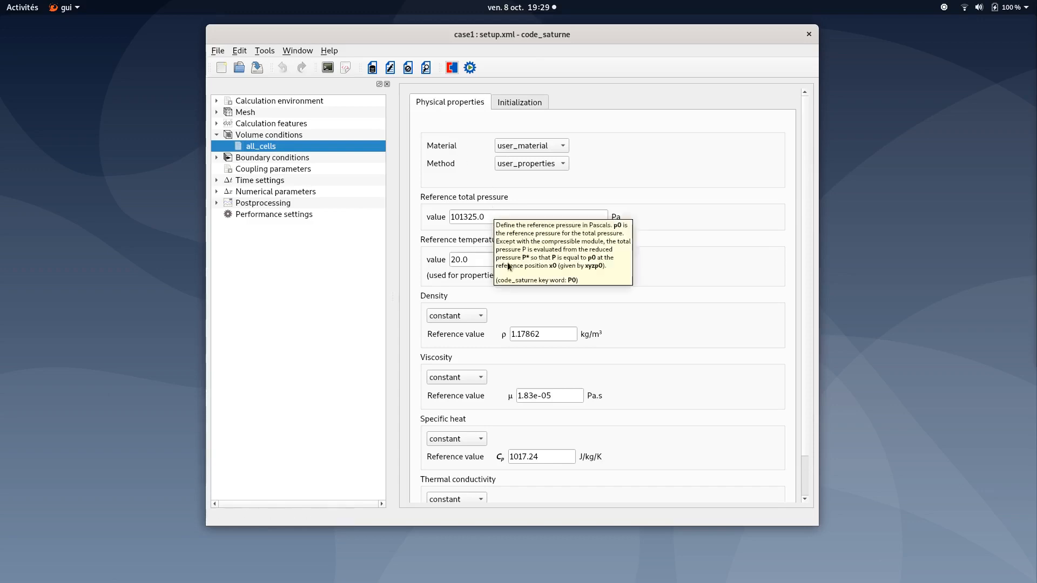
{"action": "scroll", "coordinate": [679, 296], "scroll_direction": "down", "scroll_amount": 1}
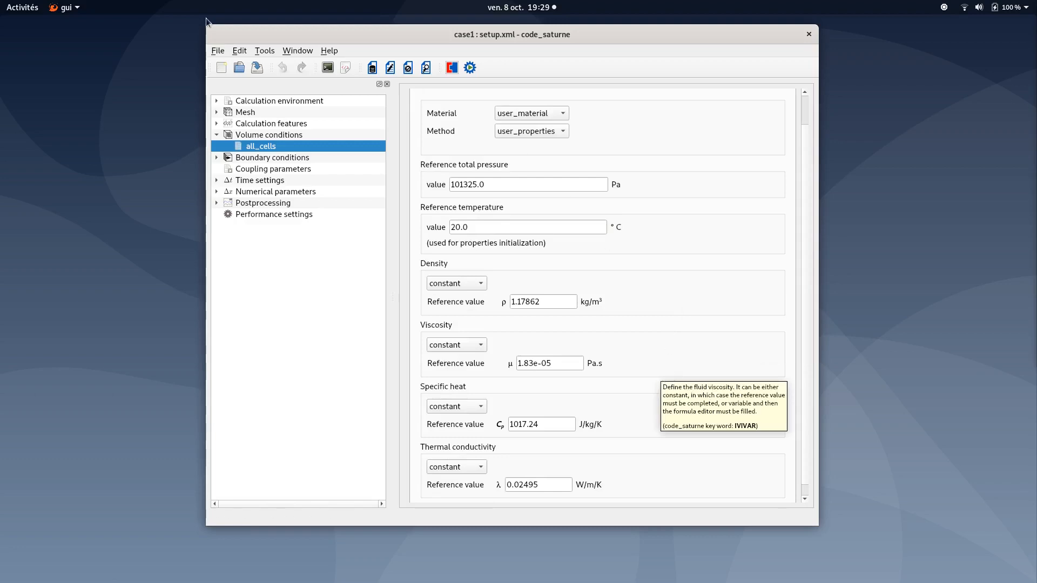
{"action": "mouse_move", "coordinate": [0, 0]}
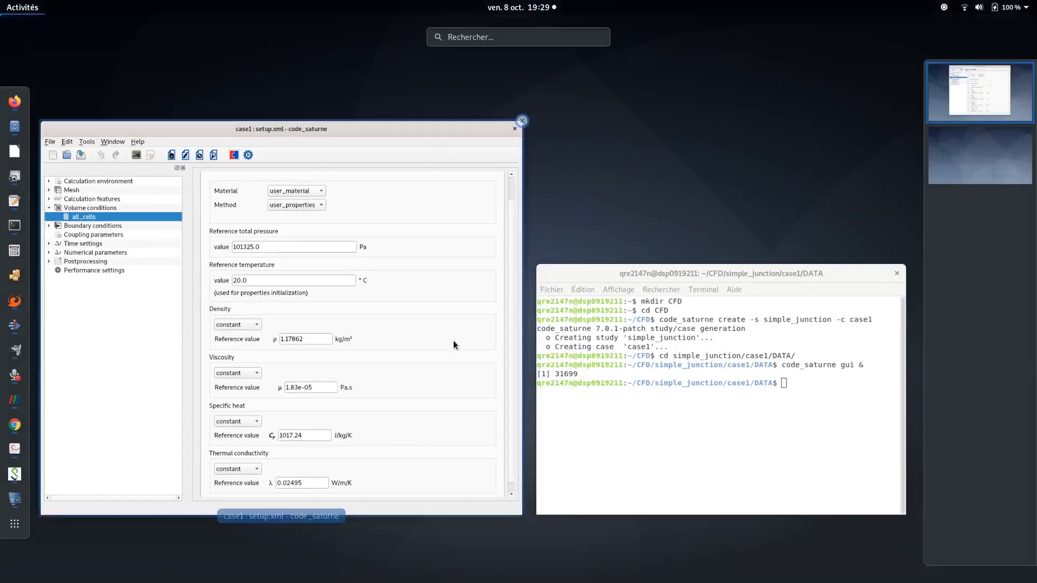
{"action": "left_click", "coordinate": [410, 322]}
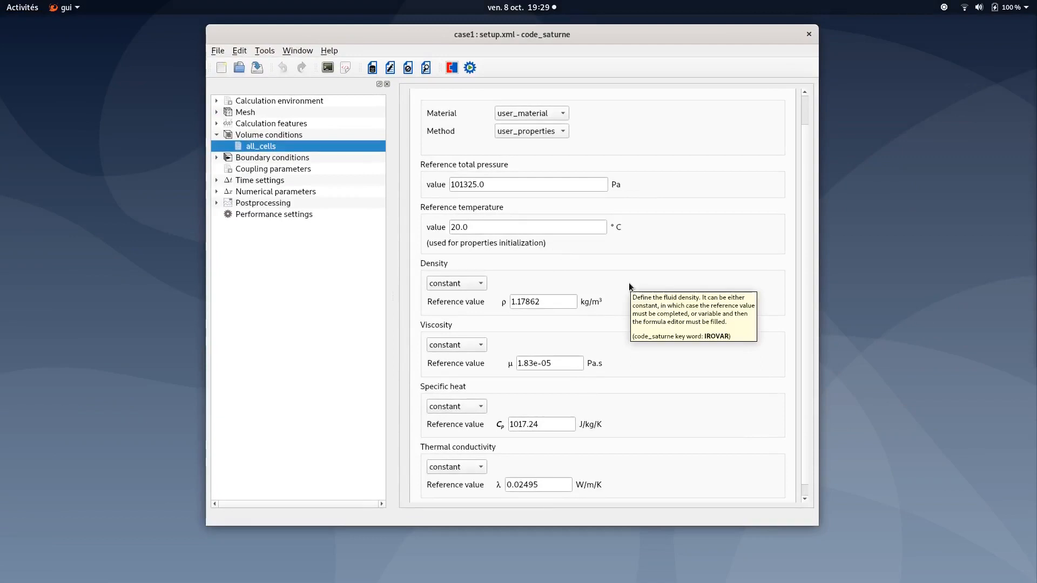
{"action": "left_click_drag", "start_coordinate": [541, 301], "coordinate": [492, 300]}
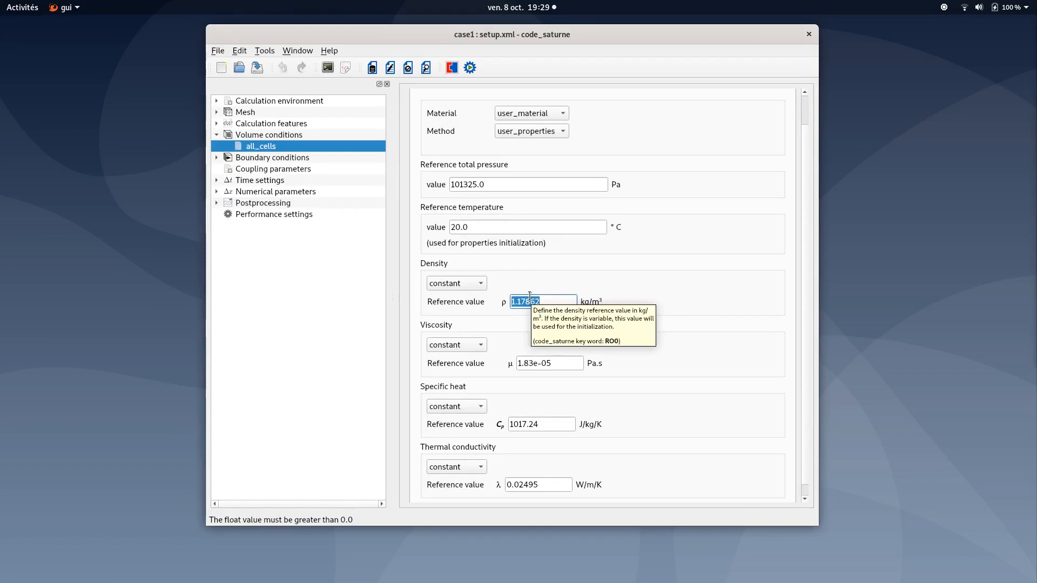
{"action": "type", "text": "725.735"}
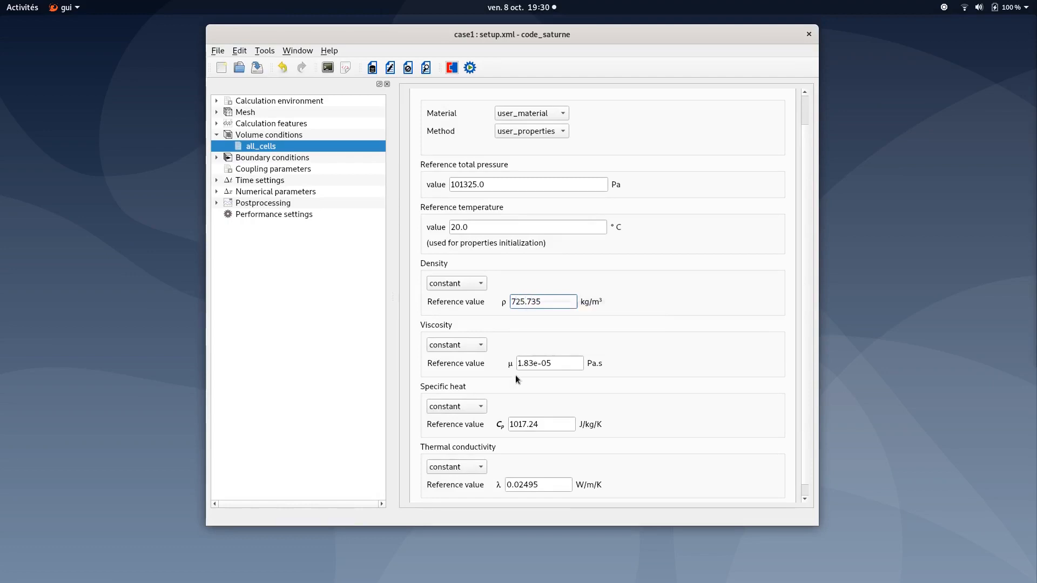
Set the reference viscosity of all_cells to 0.895e-04 Pa.s and its specific heat to 5483 J/kg/K
{"action": "left_click_drag", "start_coordinate": [533, 362], "coordinate": [516, 361]}
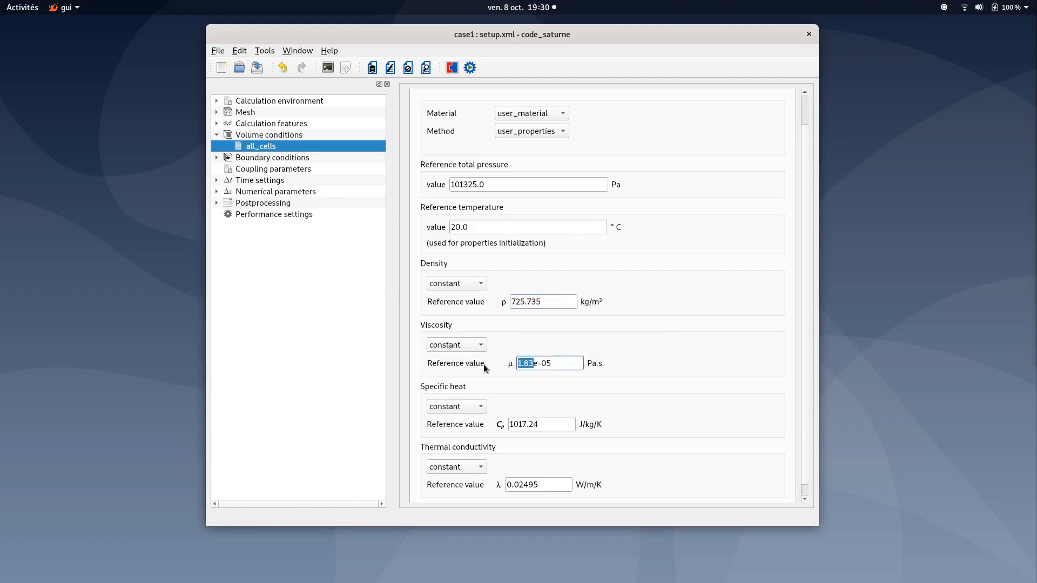
{"action": "type", "text": "0.895"}
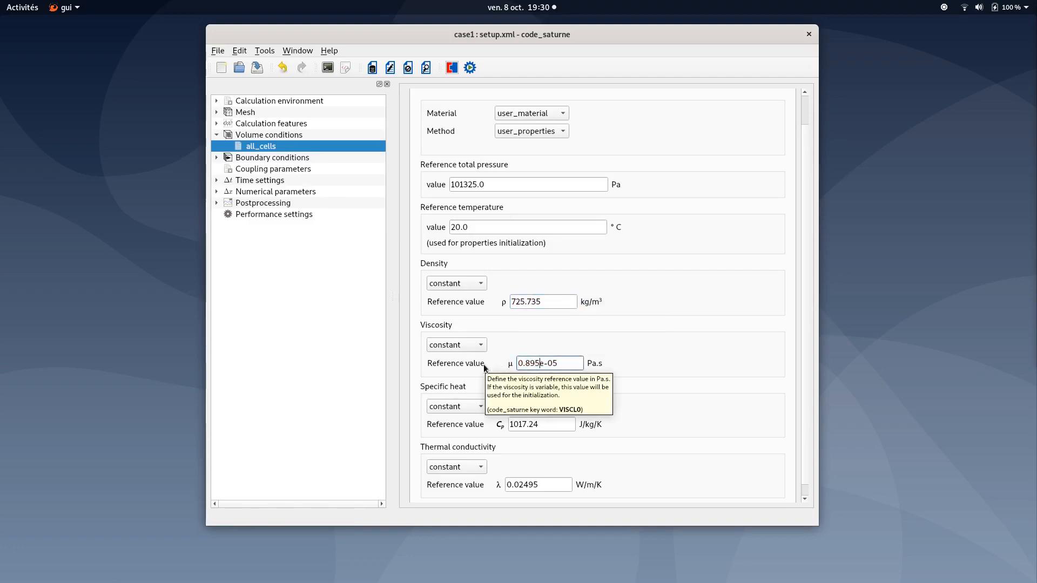
{"action": "key", "text": "BackSpace"}
{"action": "type", "text": "4"}
{"action": "key", "text": "Tab"}
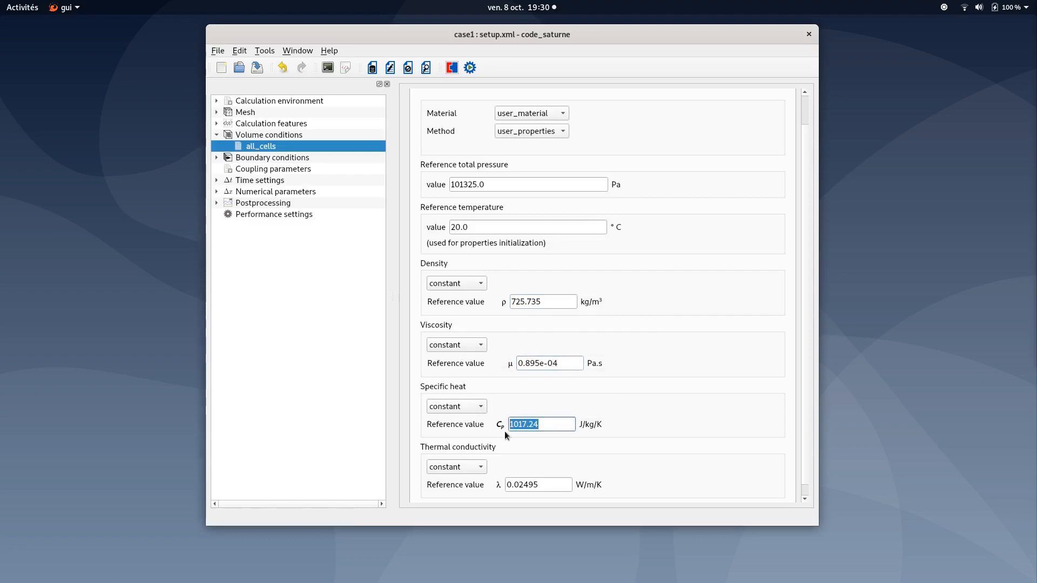
{"action": "type", "text": "548"}
Initialize the velocity of all_cells with the expression setting all three components to 0
{"action": "scroll", "coordinate": [637, 453], "scroll_direction": "up", "scroll_amount": 2}
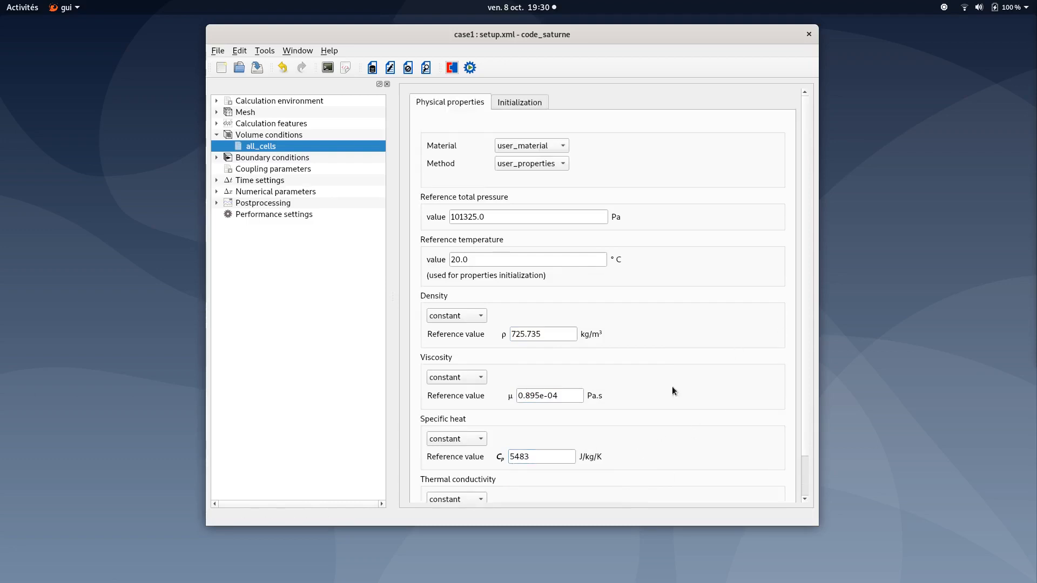
{"action": "left_click", "coordinate": [518, 102]}
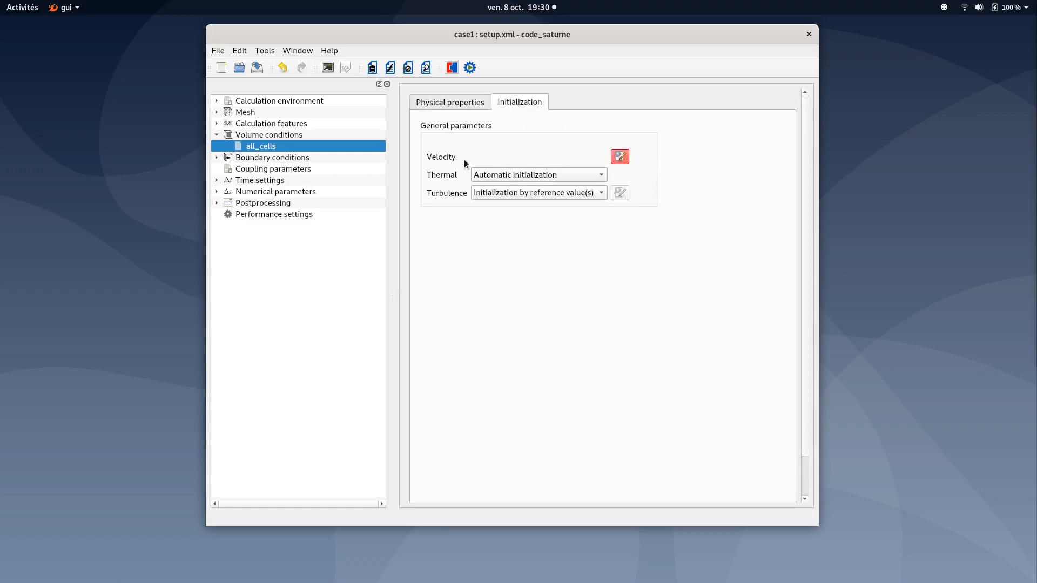
{"action": "left_click", "coordinate": [620, 157]}
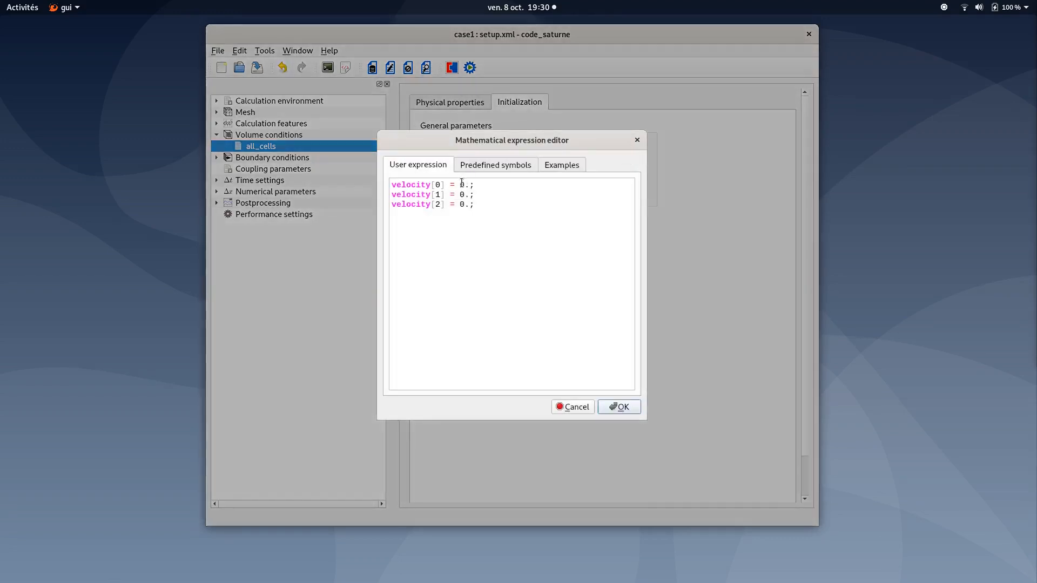
{"action": "left_click", "coordinate": [619, 407]}
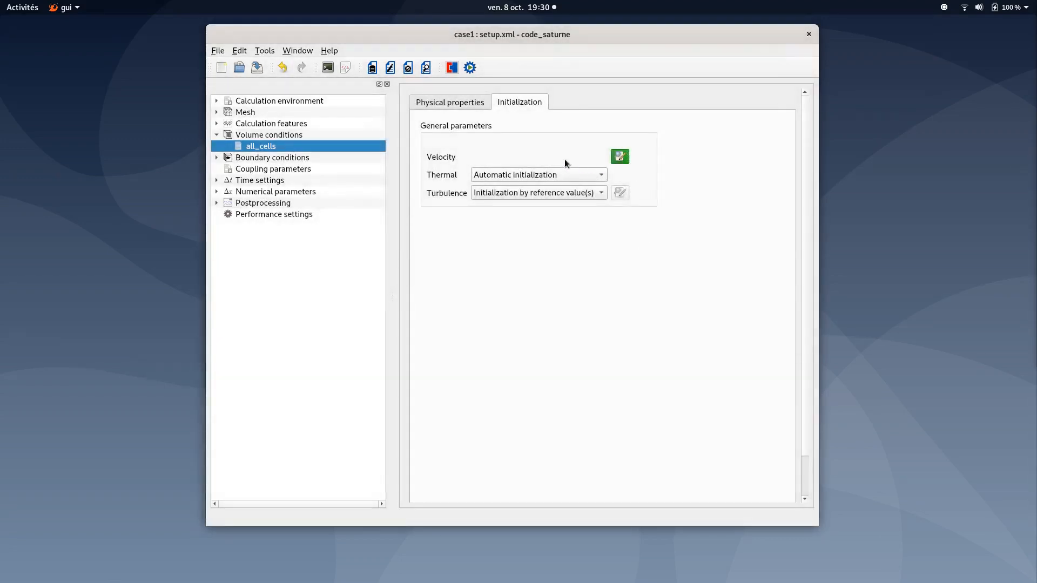
Initialize the thermal field of all_cells by formula with a temperature of 20, and save the case setup
{"action": "left_click", "coordinate": [524, 176]}
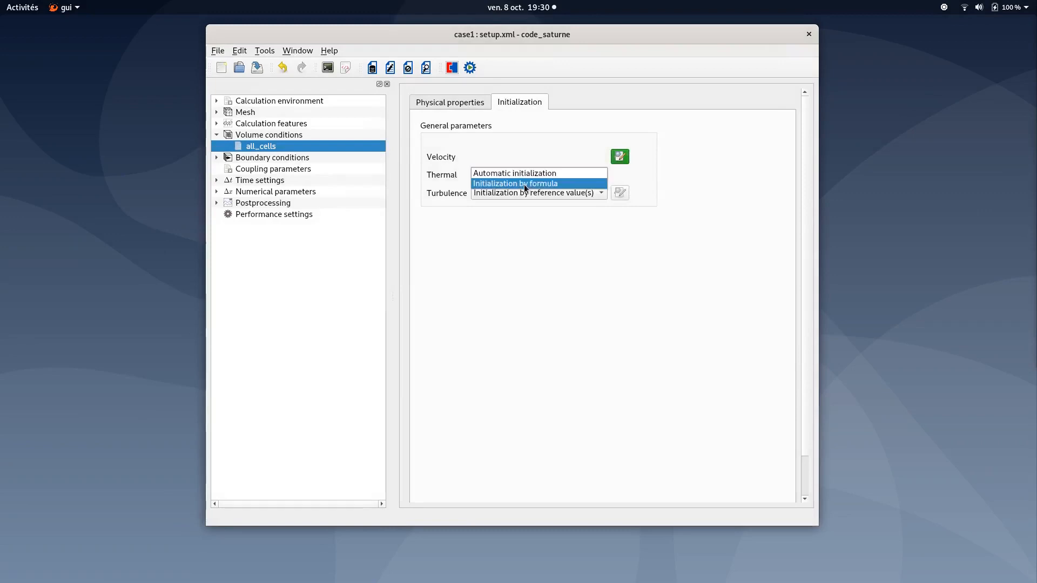
{"action": "left_click", "coordinate": [524, 184]}
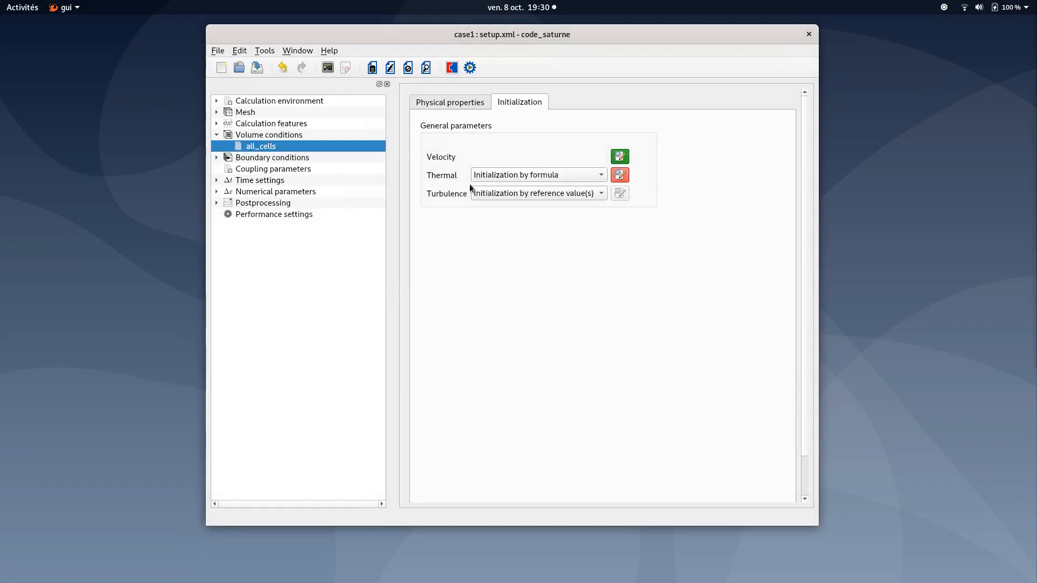
{"action": "left_click", "coordinate": [626, 175]}
{"action": "left_click_drag", "start_coordinate": [460, 186], "coordinate": [474, 186]}
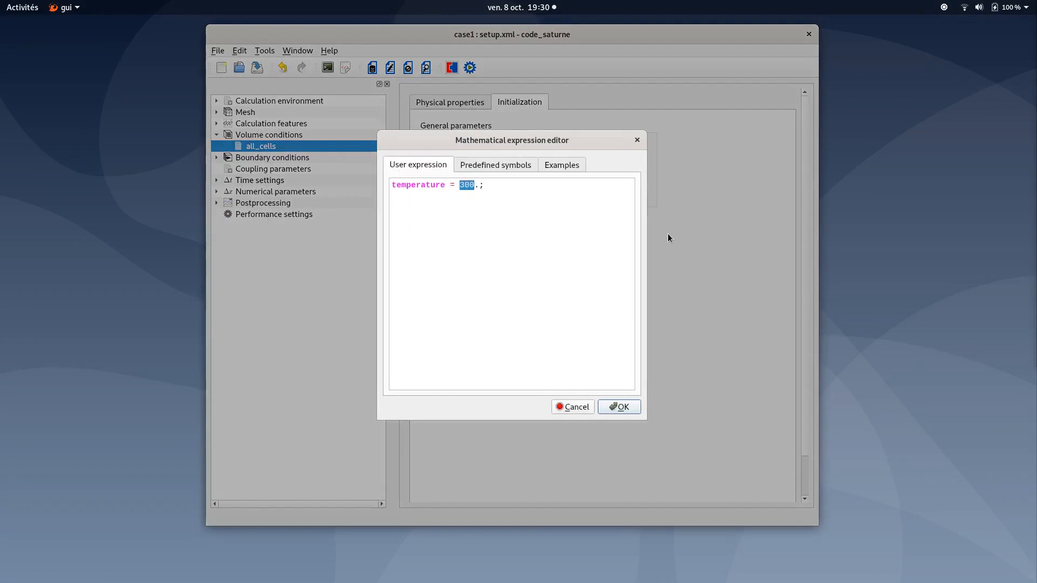
{"action": "type", "text": "20"}
{"action": "left_click", "coordinate": [622, 408]}
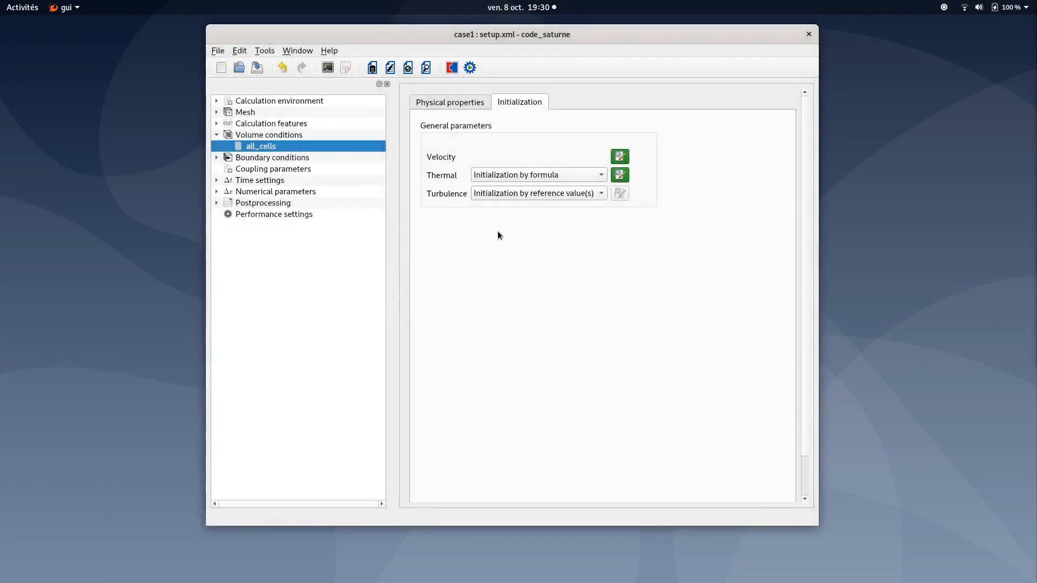
{"action": "left_click", "coordinate": [263, 70]}
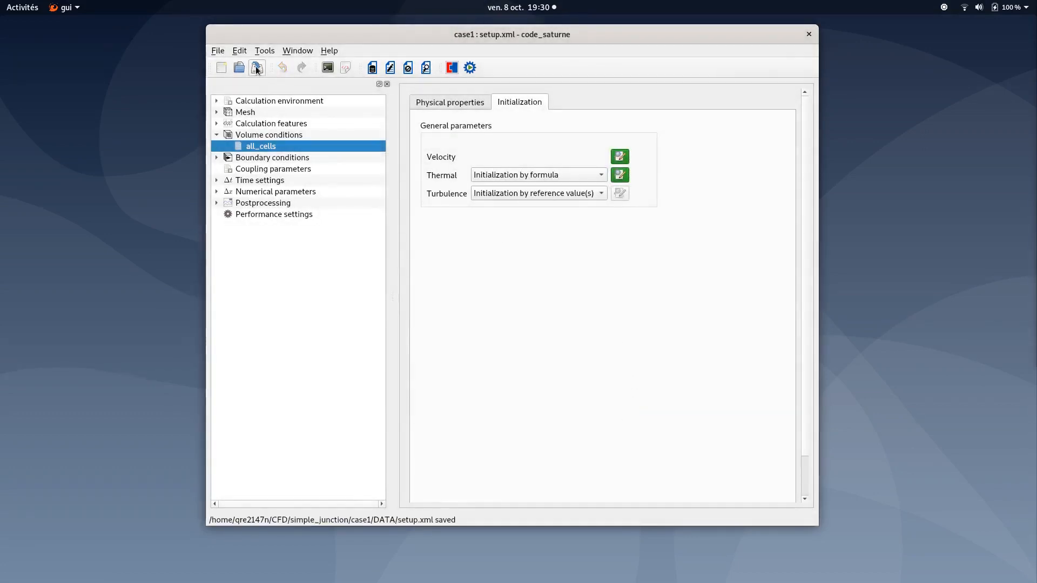
{"action": "left_click", "coordinate": [216, 136]}
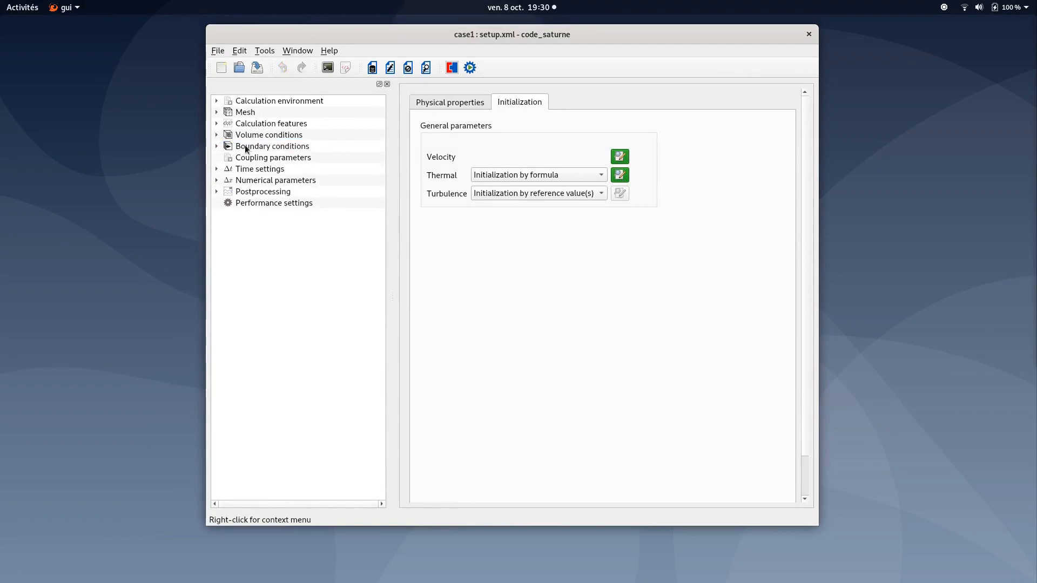
Set the nature of the Inlet boundary zone to Inlet in the boundary conditions
{"action": "left_click", "coordinate": [246, 145]}
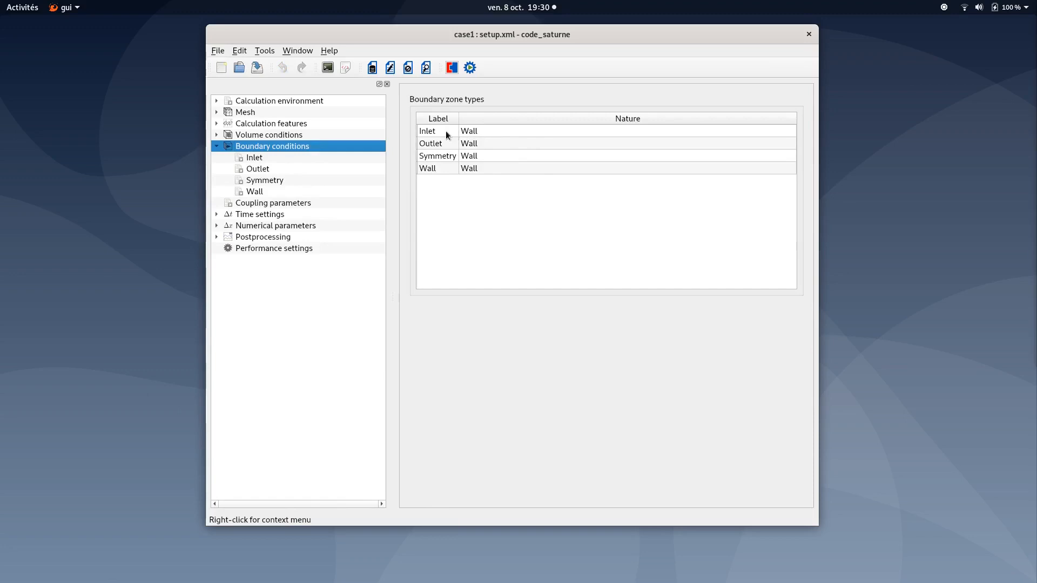
{"action": "left_click", "coordinate": [490, 132]}
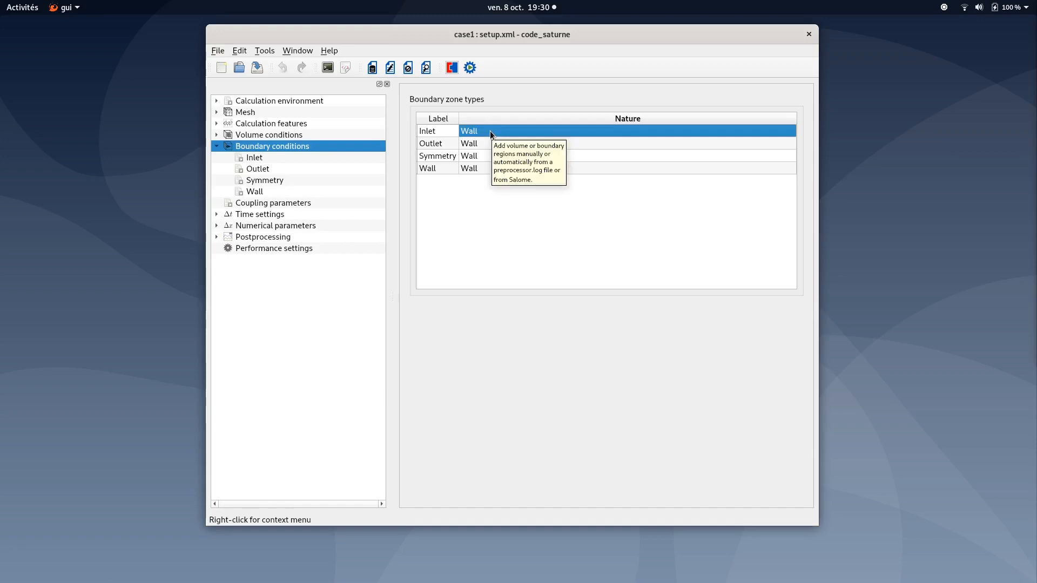
{"action": "left_click", "coordinate": [491, 131]}
{"action": "left_click", "coordinate": [492, 131]}
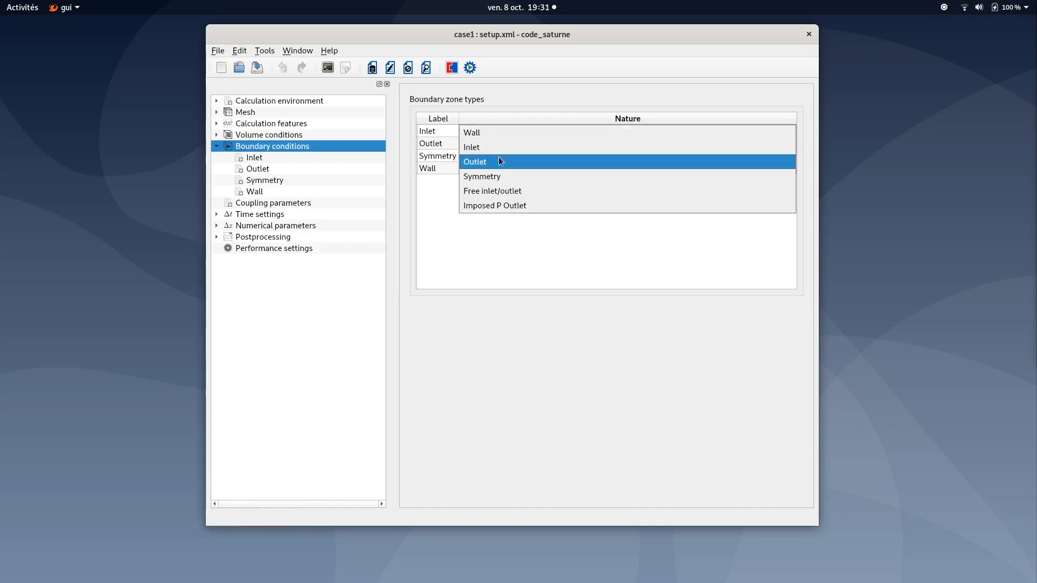
{"action": "left_click", "coordinate": [501, 148]}
Set the nature of the Outlet boundary zone to Outlet and of the Symmetry zone to Symmetry
{"action": "left_click", "coordinate": [493, 144]}
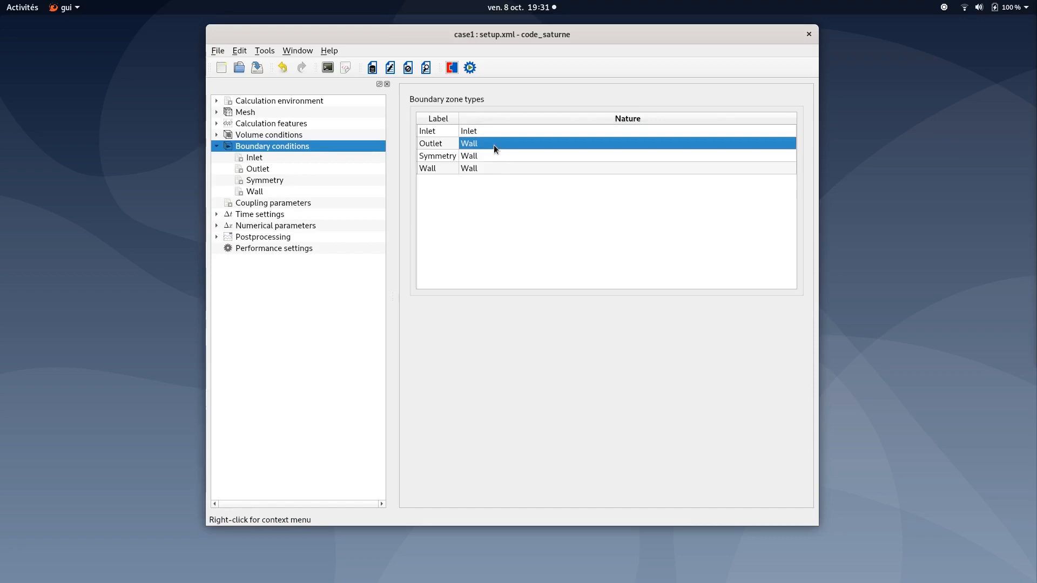
{"action": "left_click", "coordinate": [494, 145]}
{"action": "left_click", "coordinate": [494, 145]}
{"action": "left_click", "coordinate": [485, 173]}
{"action": "left_click", "coordinate": [491, 155]}
{"action": "left_click", "coordinate": [491, 156]}
{"action": "left_click", "coordinate": [494, 157]}
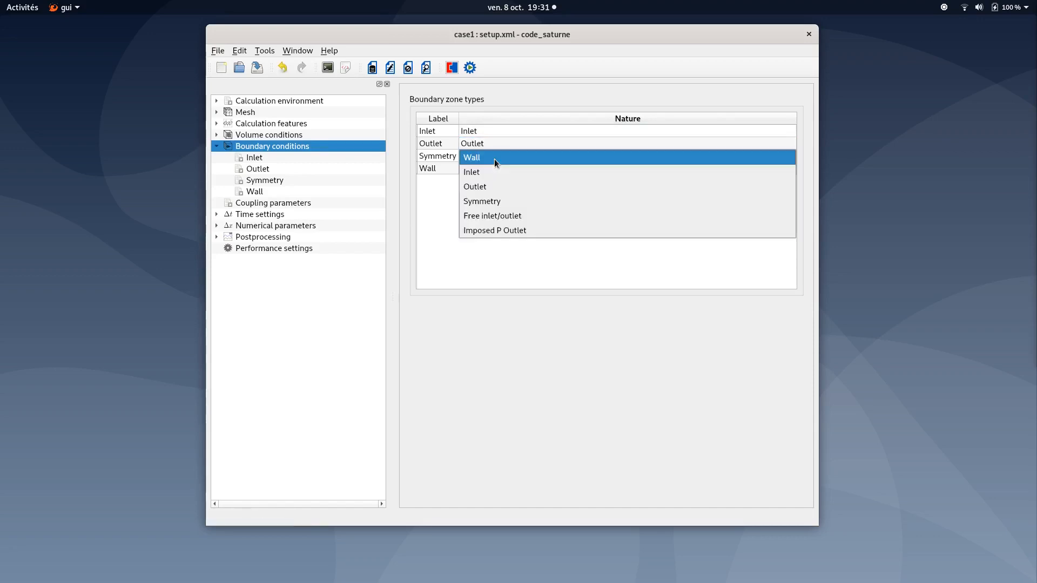
{"action": "left_click", "coordinate": [498, 201]}
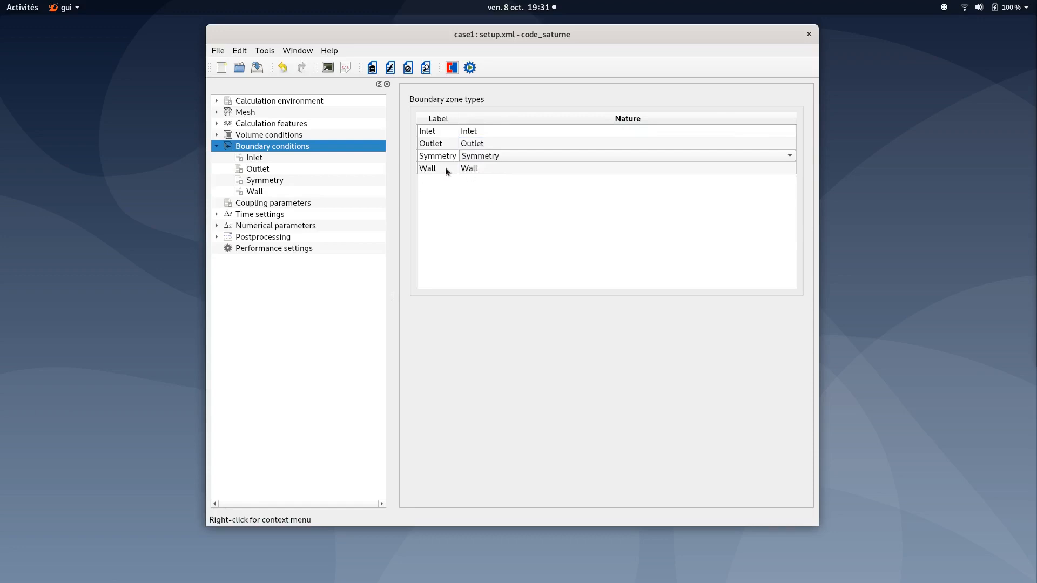
Define the Inlet velocity direction by specified coordinates with an X component of 1
{"action": "left_click", "coordinate": [284, 157]}
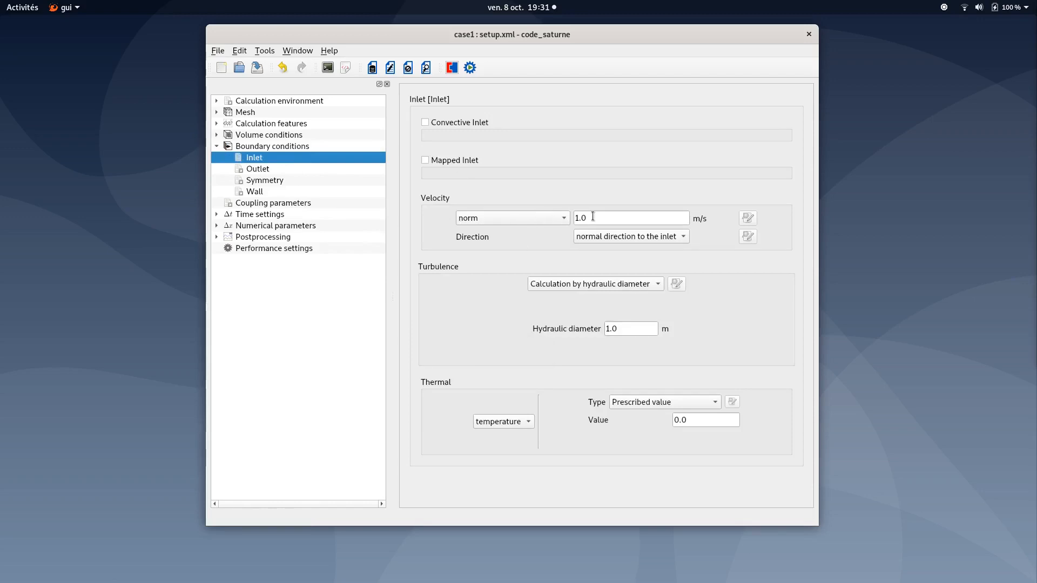
{"action": "left_click", "coordinate": [632, 237]}
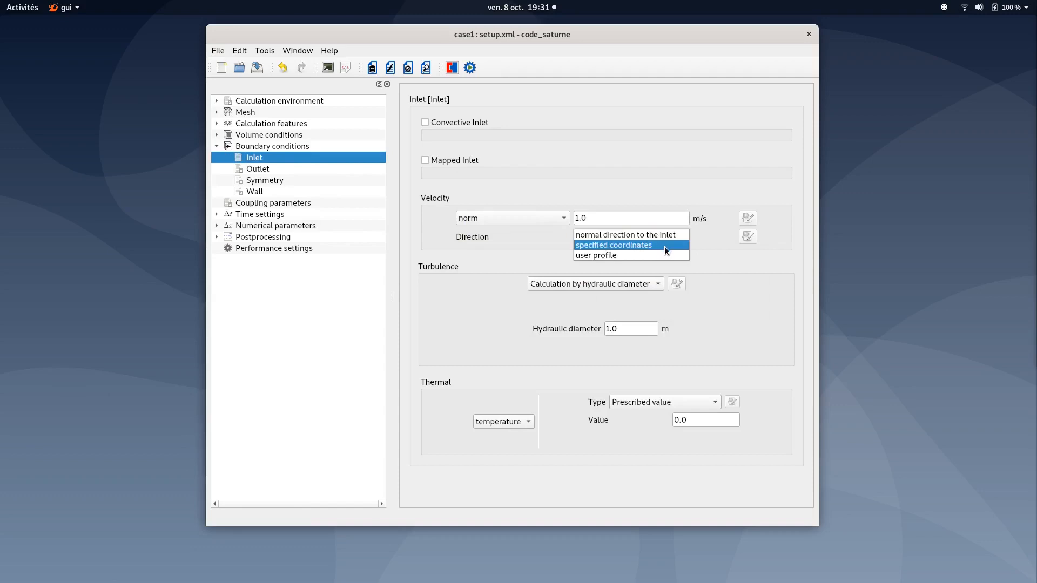
{"action": "left_click", "coordinate": [664, 247]}
{"action": "key", "text": "Tab"}
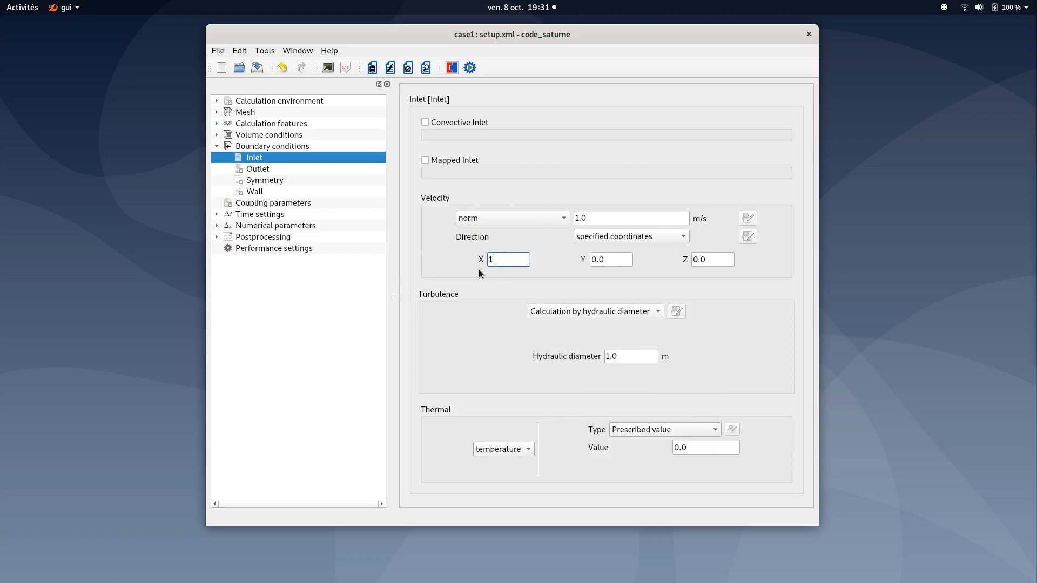
Set the hydraulic diameter for the Inlet turbulence to 0.5 m
{"action": "left_click", "coordinate": [578, 290]}
{"action": "left_click_drag", "start_coordinate": [653, 357], "coordinate": [576, 349]}
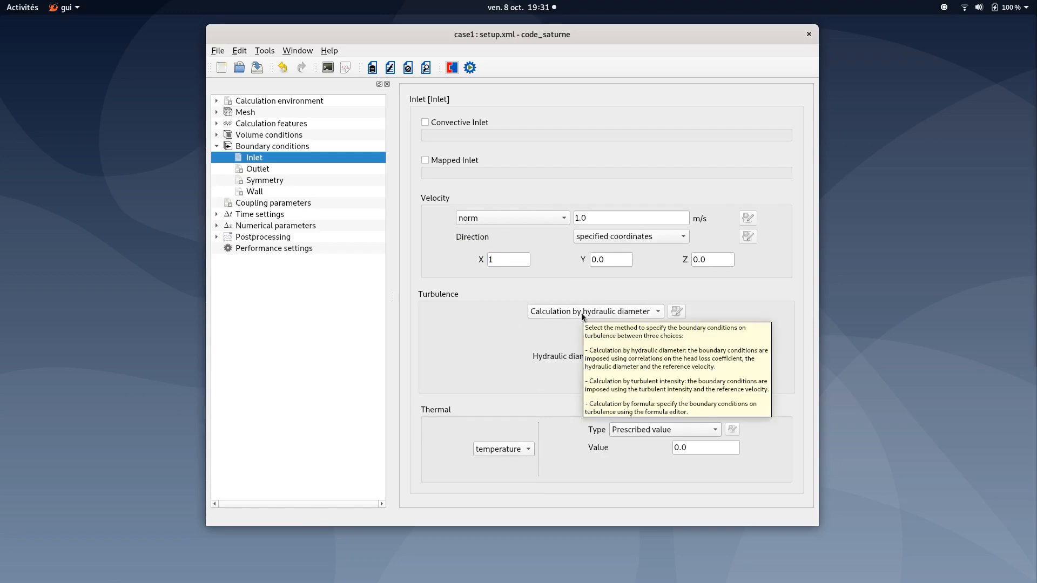
{"action": "type", "text": "0.5"}
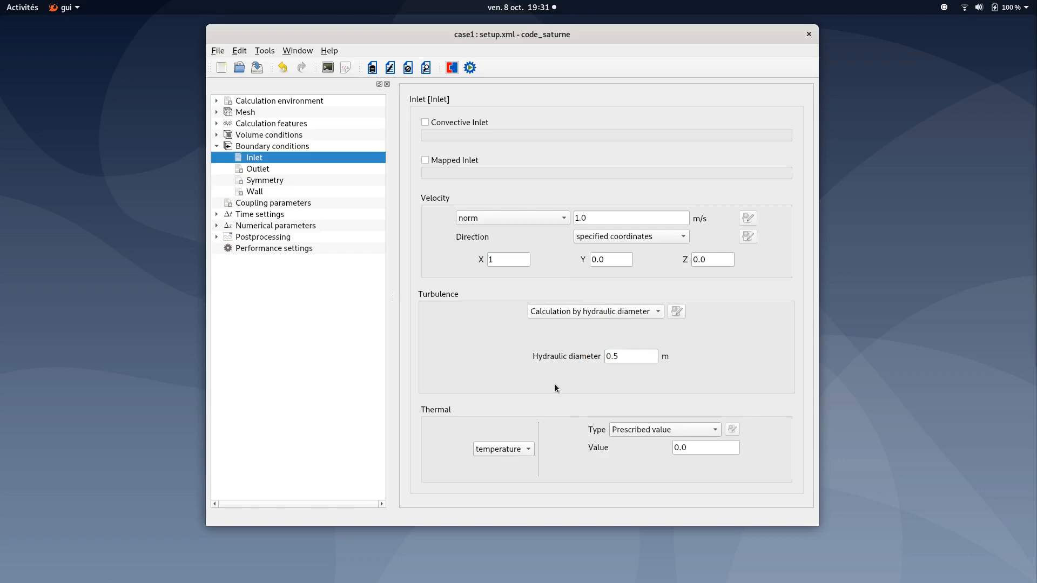
Set the Inlet's prescribed temperature to 300, review the Outlet, Symmetry and Wall conditions, and save the setup
{"action": "double_click", "coordinate": [695, 449]}
{"action": "type", "text": "300"}
{"action": "left_click", "coordinate": [305, 169]}
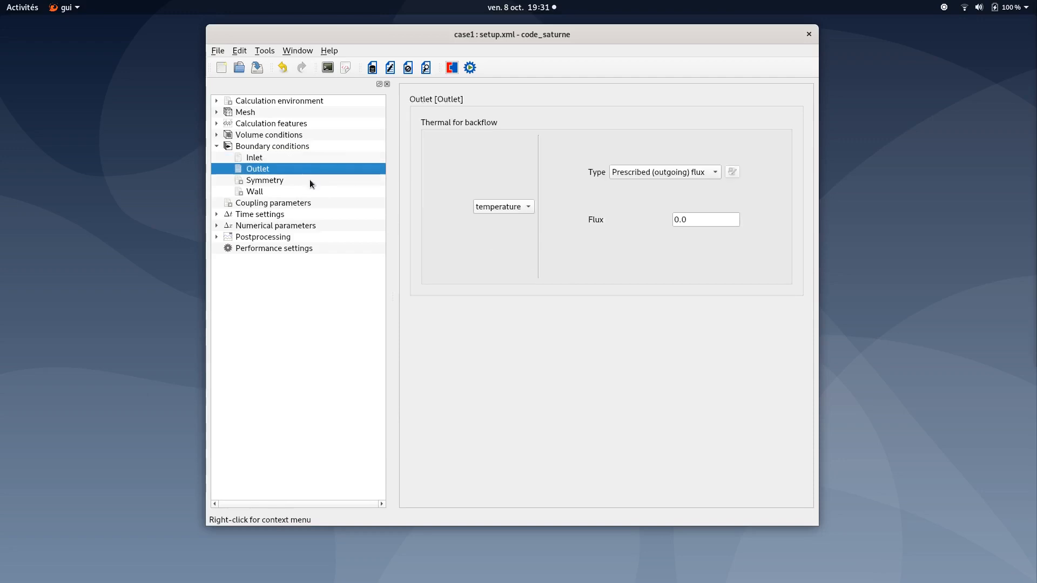
{"action": "left_click", "coordinate": [309, 180]}
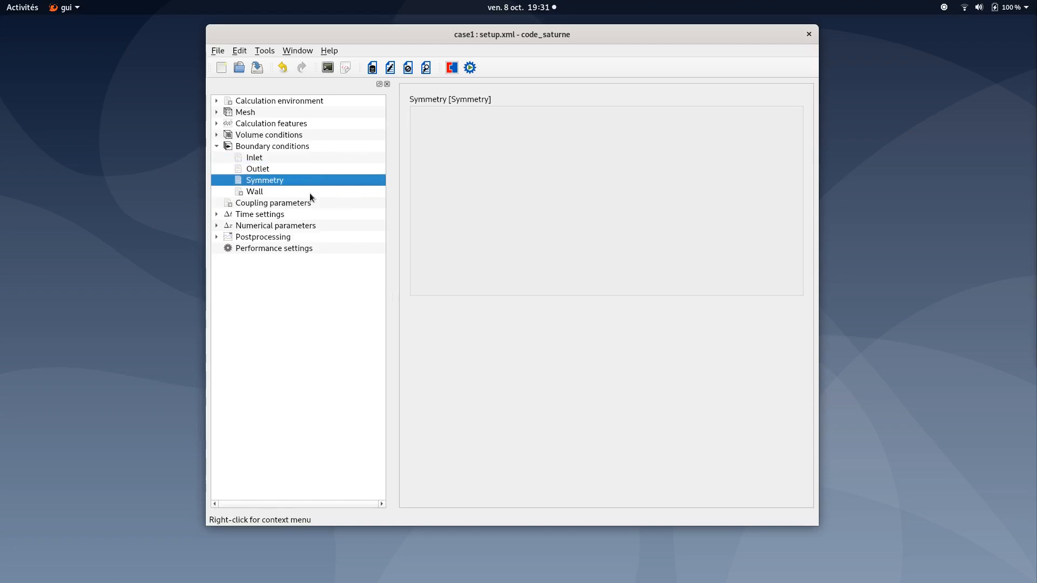
{"action": "left_click", "coordinate": [310, 193]}
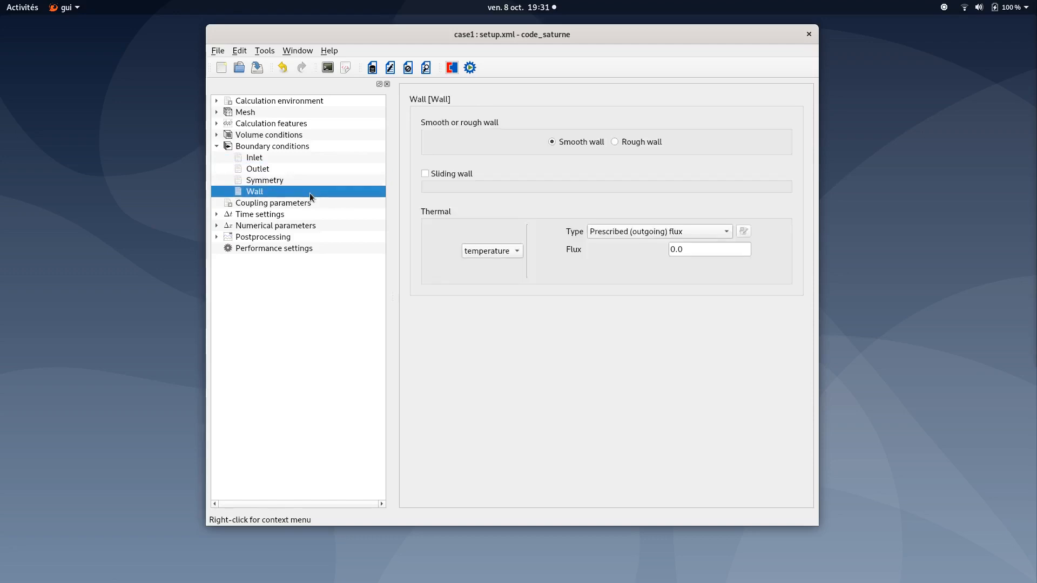
{"action": "left_click", "coordinate": [216, 146]}
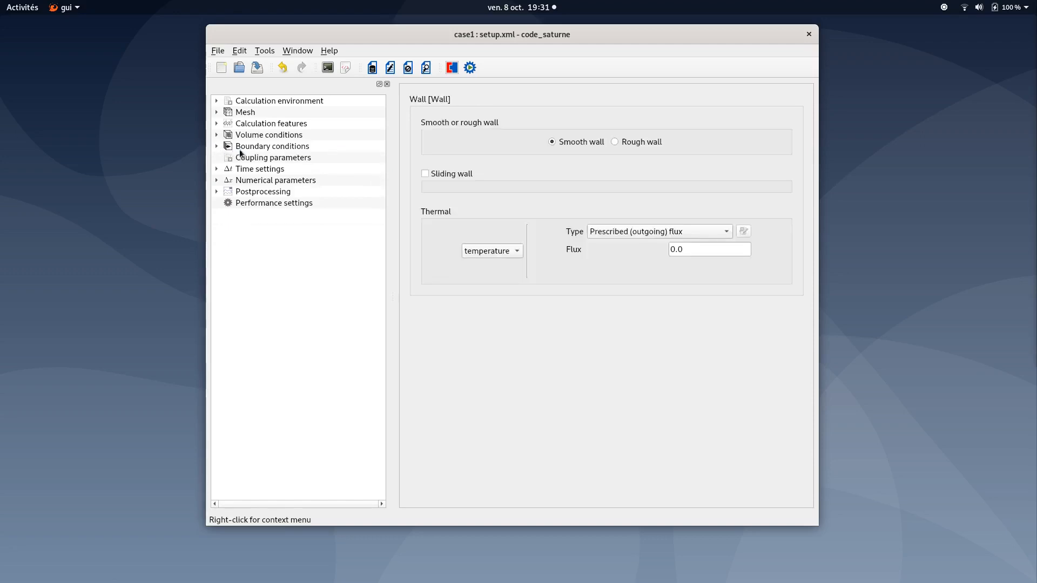
{"action": "left_click", "coordinate": [260, 69]}
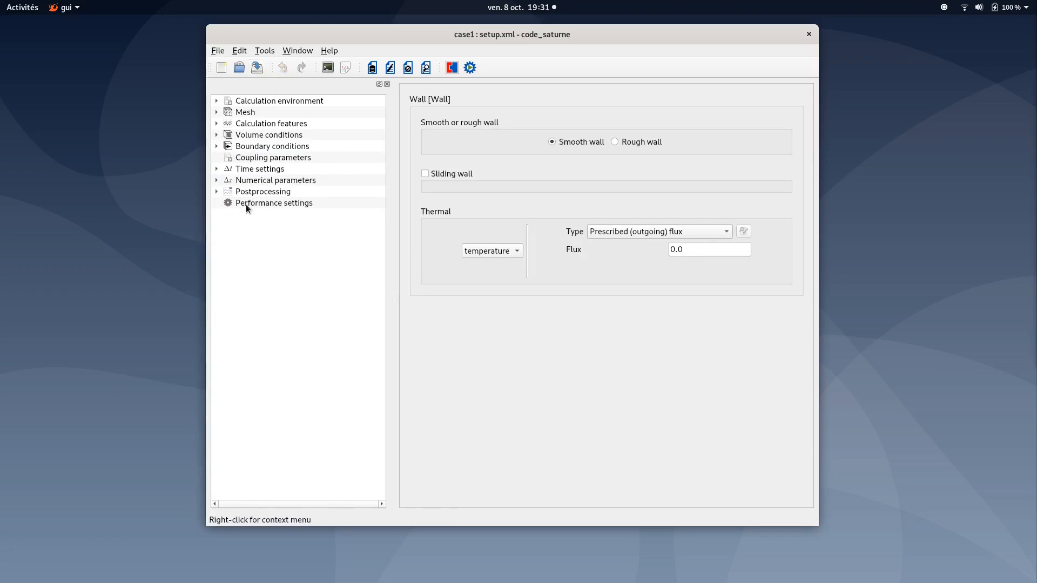
Set the time step option to Steady (local time step) with a stopping criterion of 300 time steps, and save
{"action": "left_click", "coordinate": [257, 169]}
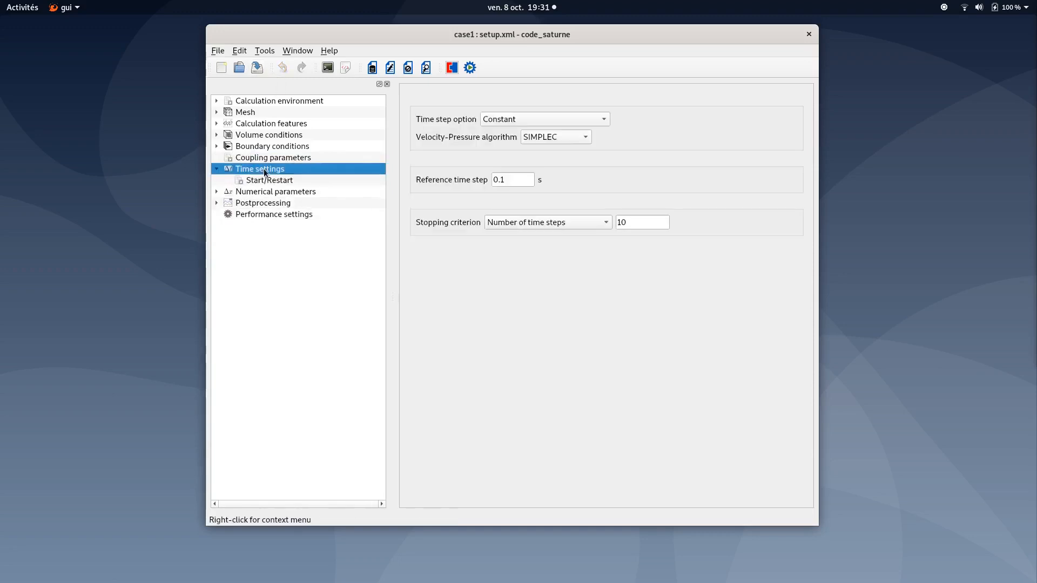
{"action": "left_click", "coordinate": [601, 120]}
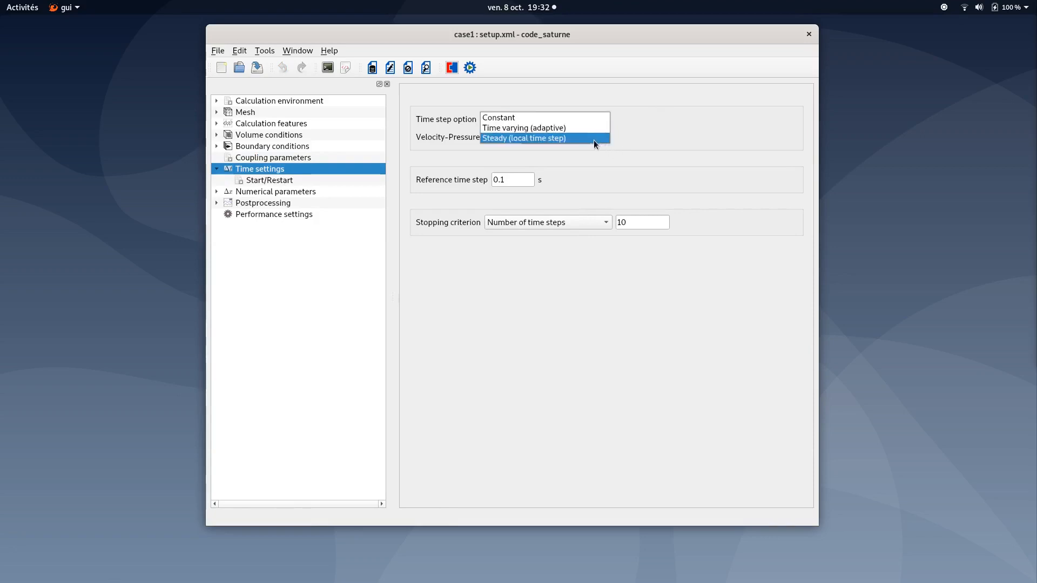
{"action": "left_click", "coordinate": [563, 140]}
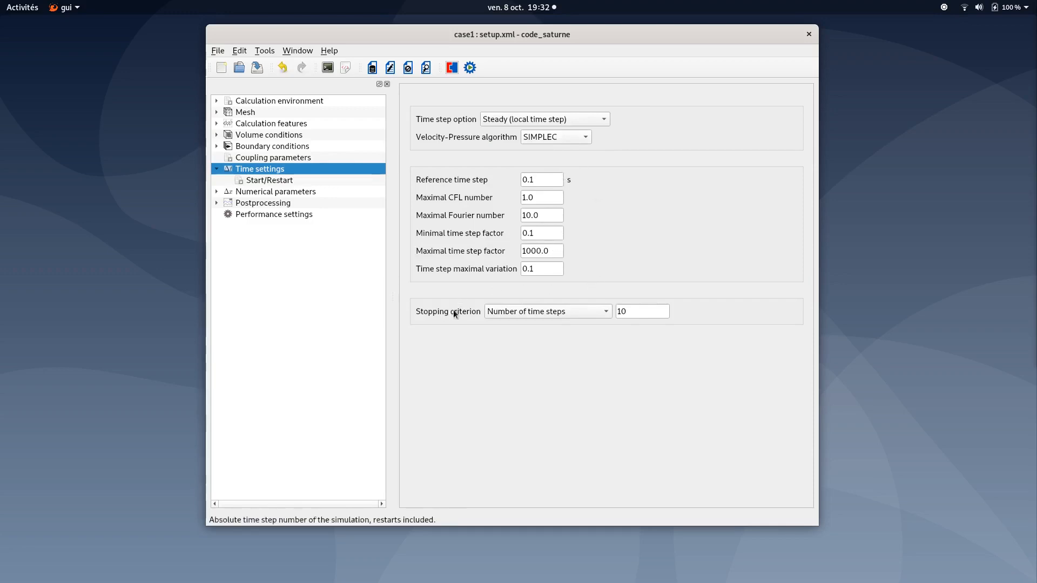
{"action": "double_click", "coordinate": [622, 311]}
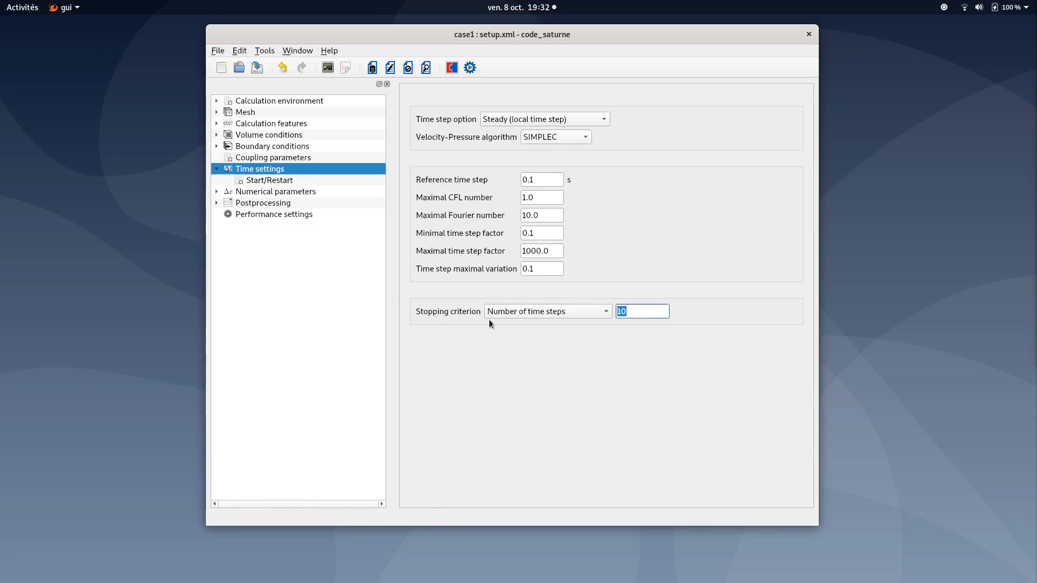
{"action": "type", "text": "300"}
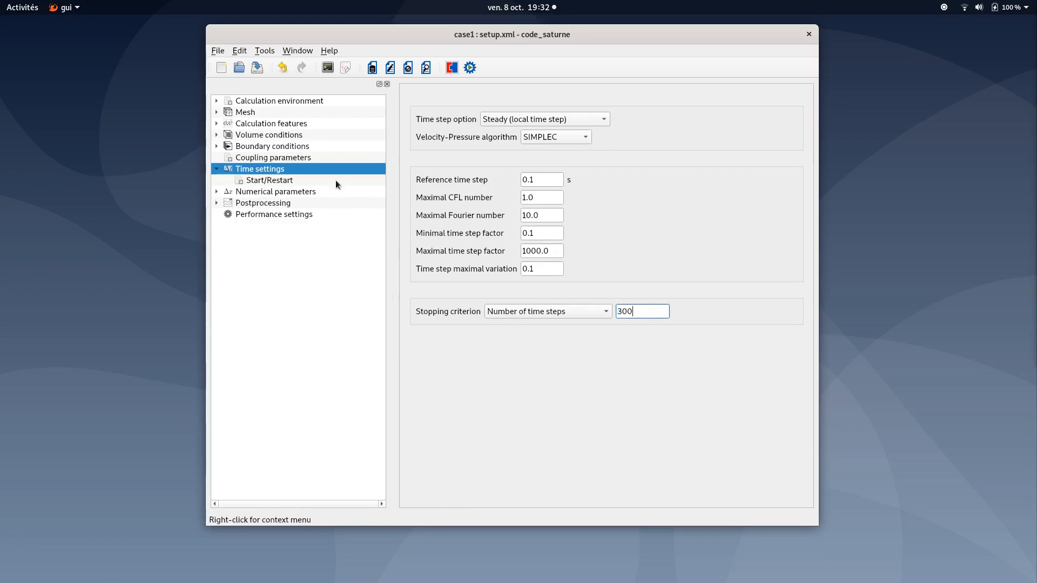
{"action": "left_click", "coordinate": [259, 68]}
{"action": "left_click", "coordinate": [217, 169]}
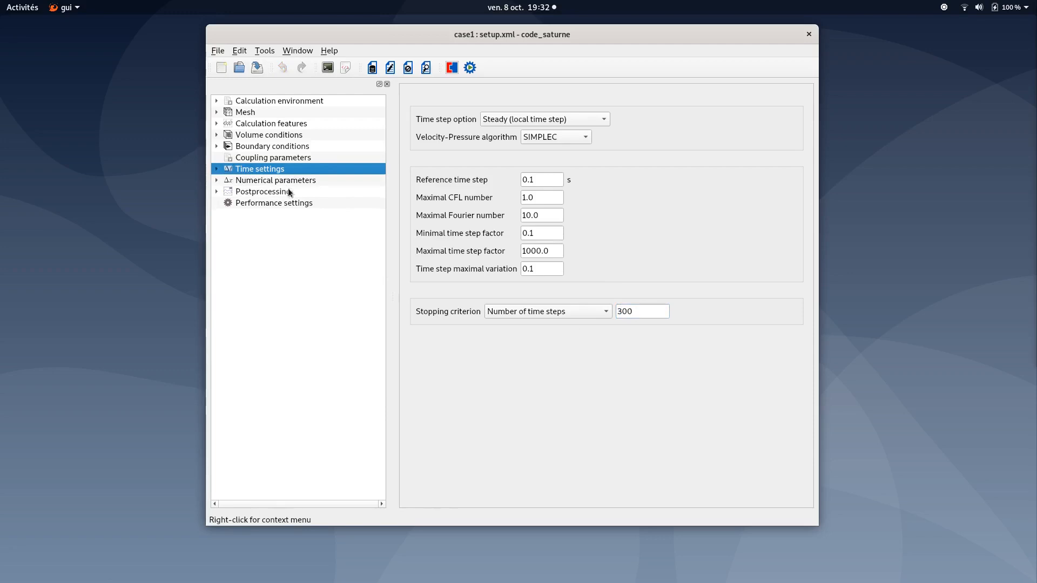
Set the temperature clipping in the equation parameters to a minimum of 20 and a maximum of 400, and save
{"action": "left_click", "coordinate": [313, 180]}
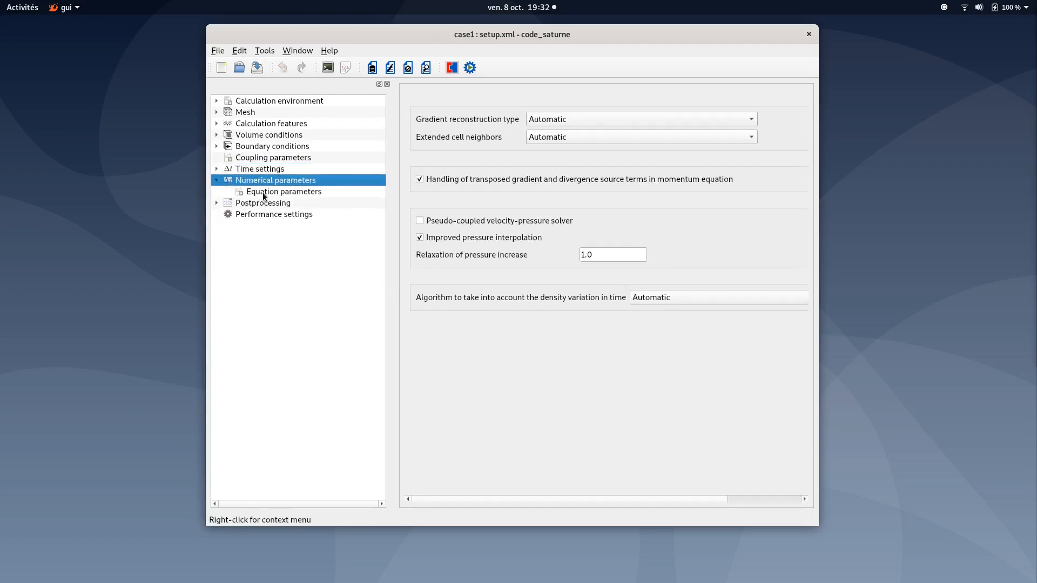
{"action": "left_click", "coordinate": [294, 193]}
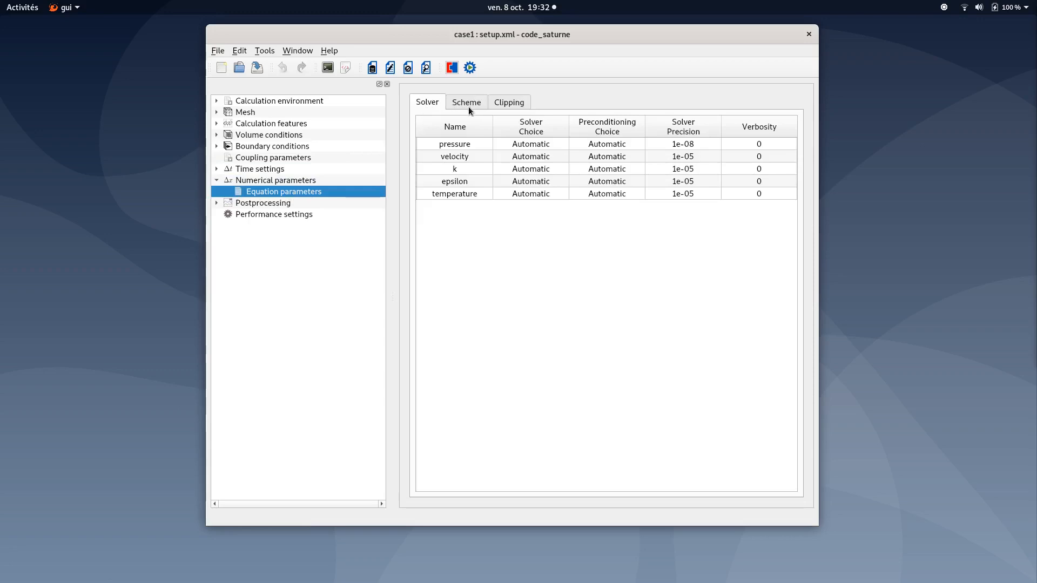
{"action": "left_click", "coordinate": [501, 107]}
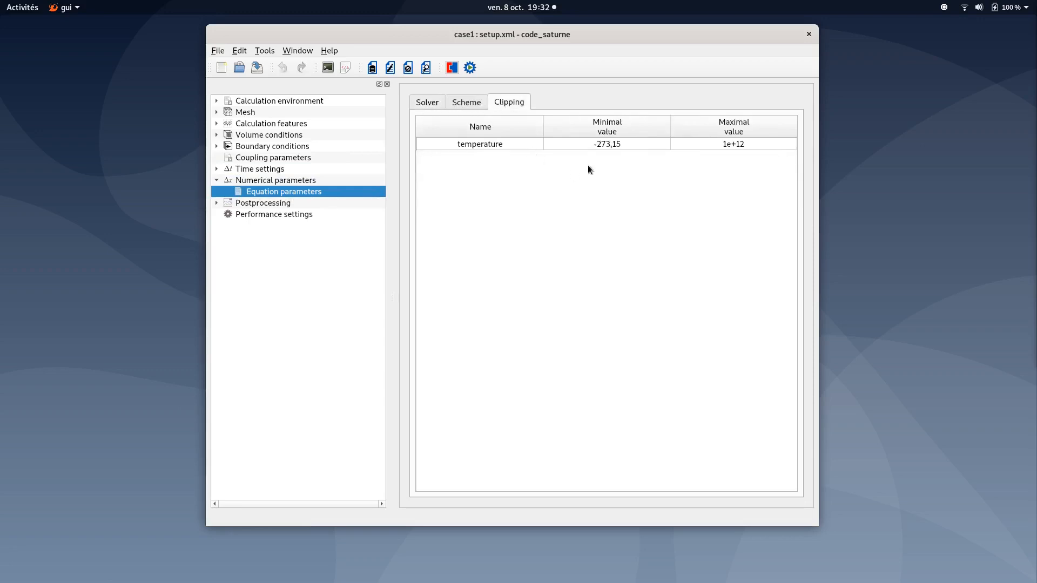
{"action": "double_click", "coordinate": [628, 143]}
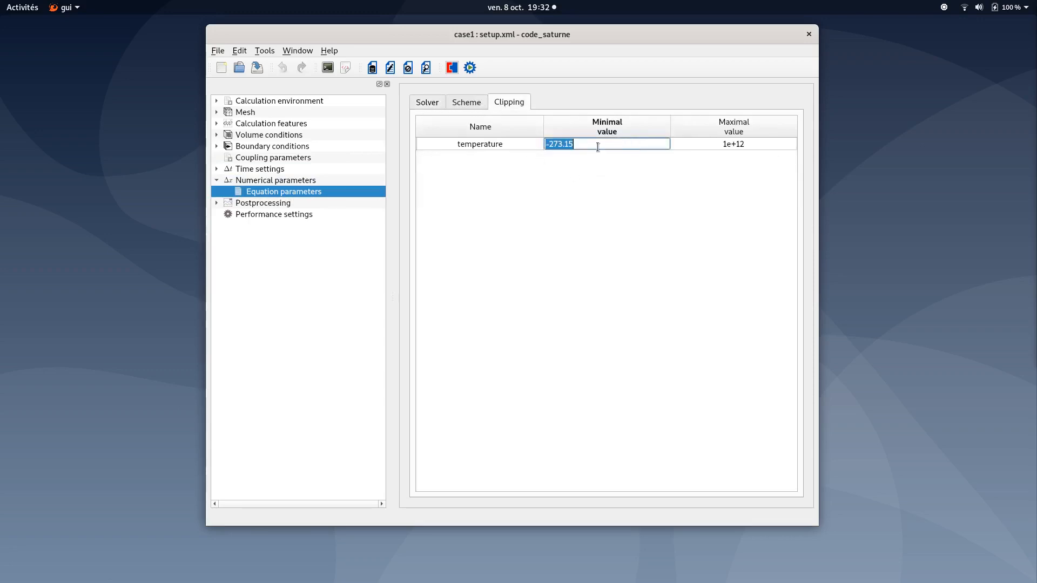
{"action": "type", "text": "20"}
{"action": "double_click", "coordinate": [750, 141]}
{"action": "type", "text": "400"}
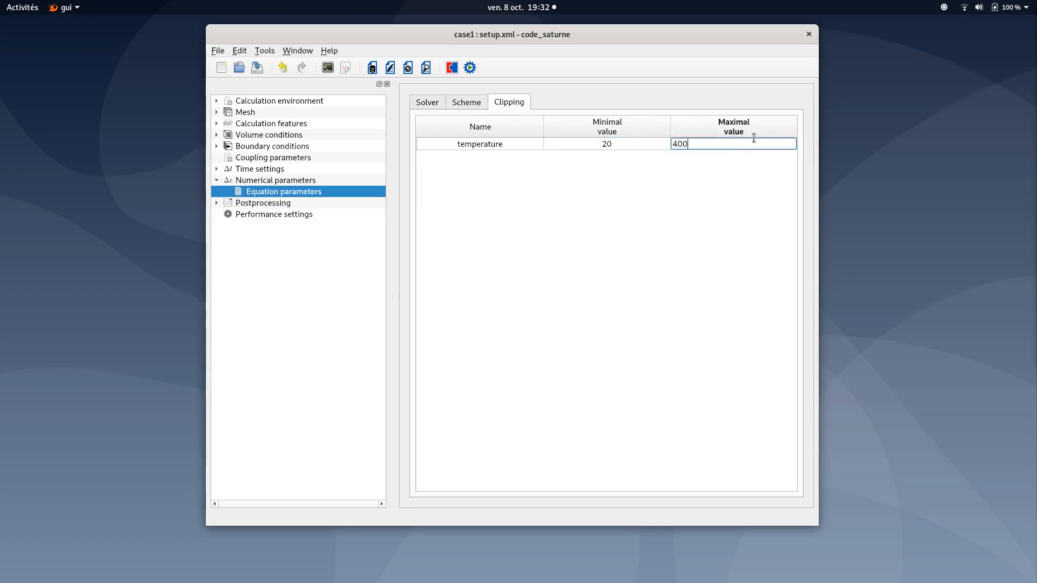
{"action": "left_click", "coordinate": [257, 68]}
{"action": "left_click", "coordinate": [217, 180]}
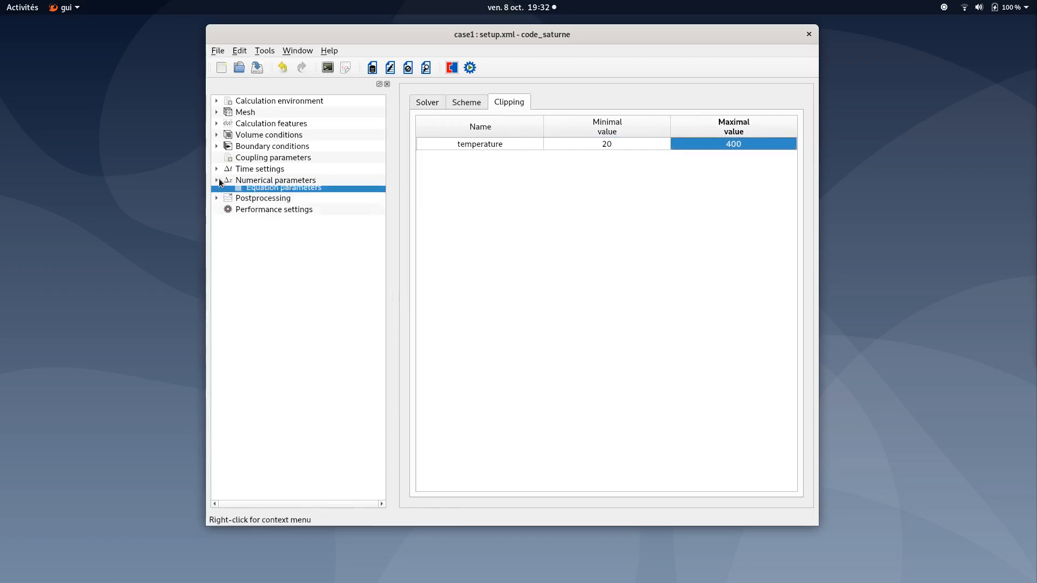
Set the output frequency of the results postprocessing writer to every 'n' time steps
{"action": "left_click", "coordinate": [253, 193]}
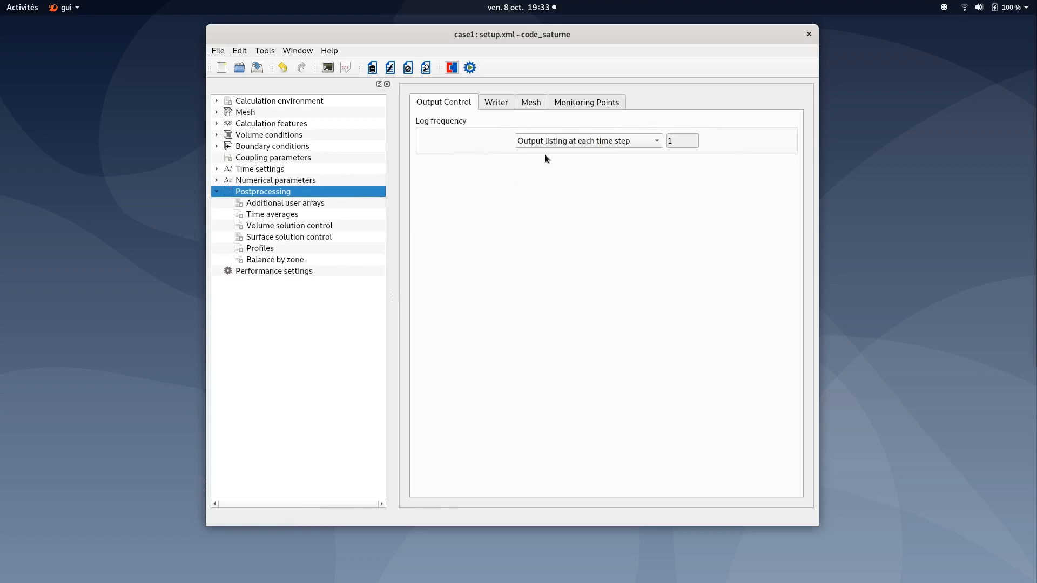
{"action": "left_click", "coordinate": [501, 101]}
{"action": "left_click", "coordinate": [491, 136]}
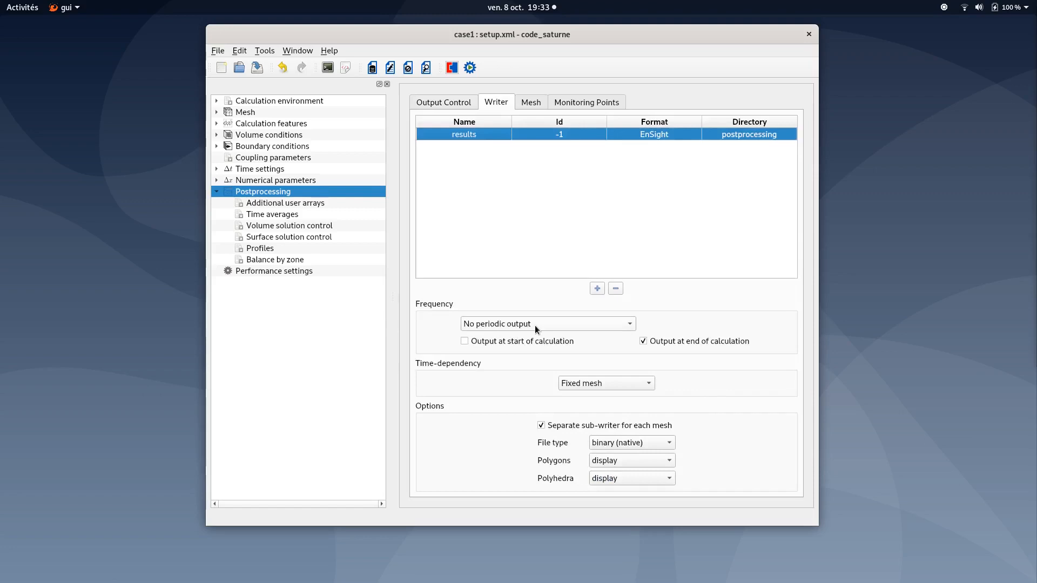
{"action": "left_click", "coordinate": [550, 325]}
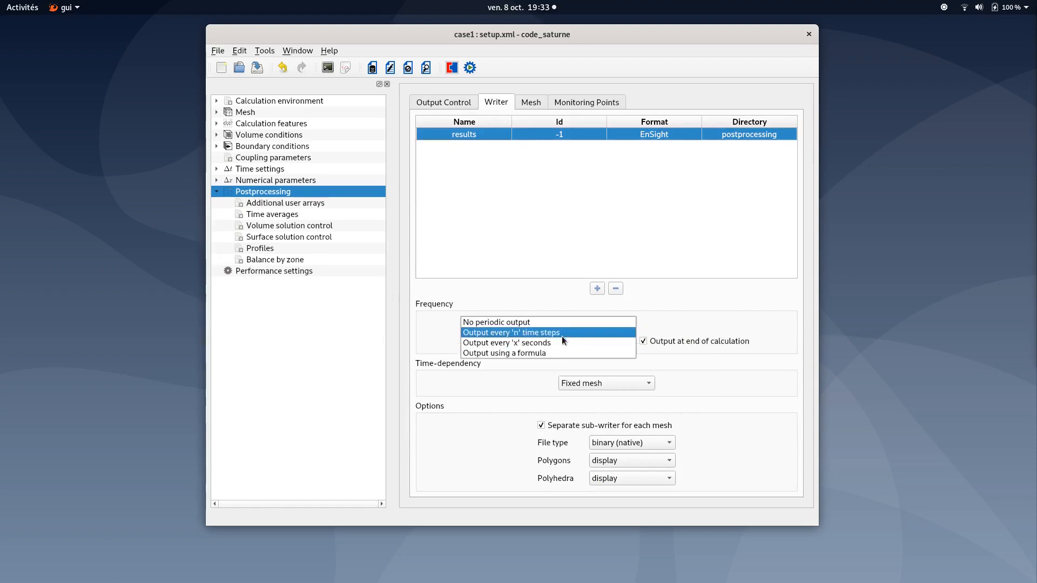
{"action": "left_click", "coordinate": [563, 336]}
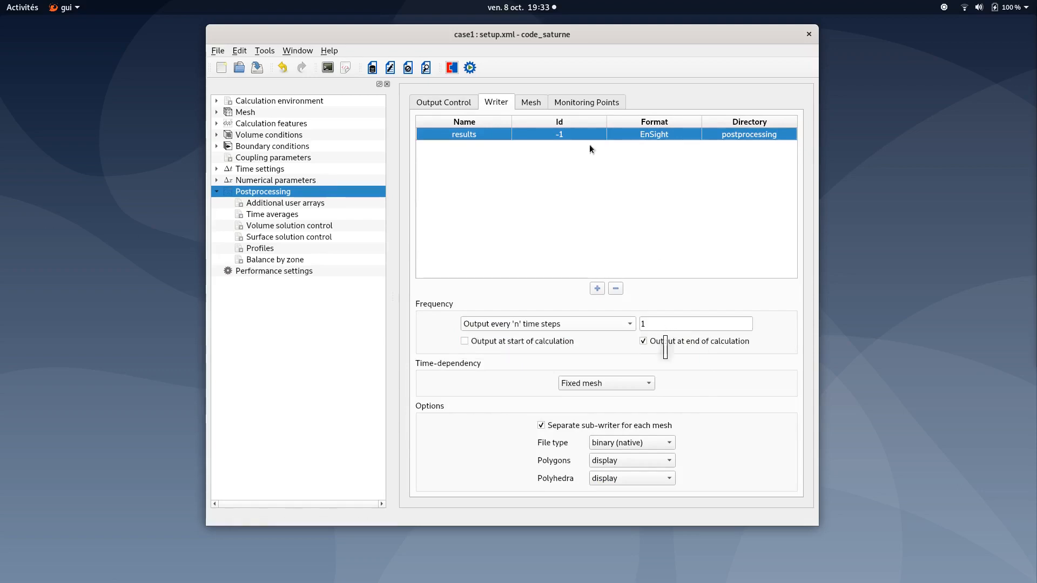
{"action": "left_click", "coordinate": [557, 219]}
Check the postprocessing mesh and monitoring point settings, and save the setup
{"action": "left_click", "coordinate": [530, 105]}
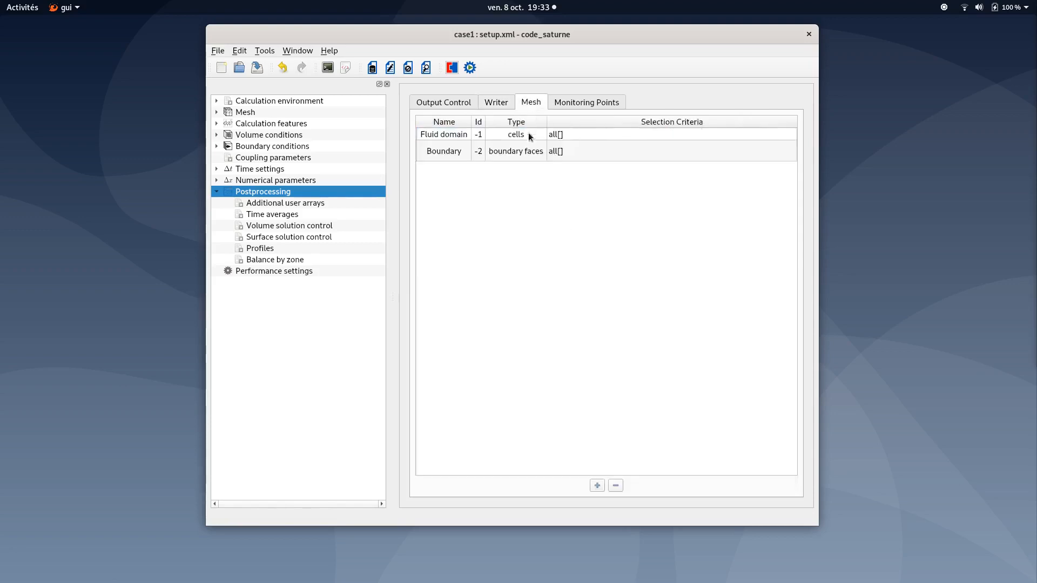
{"action": "left_click", "coordinate": [589, 106]}
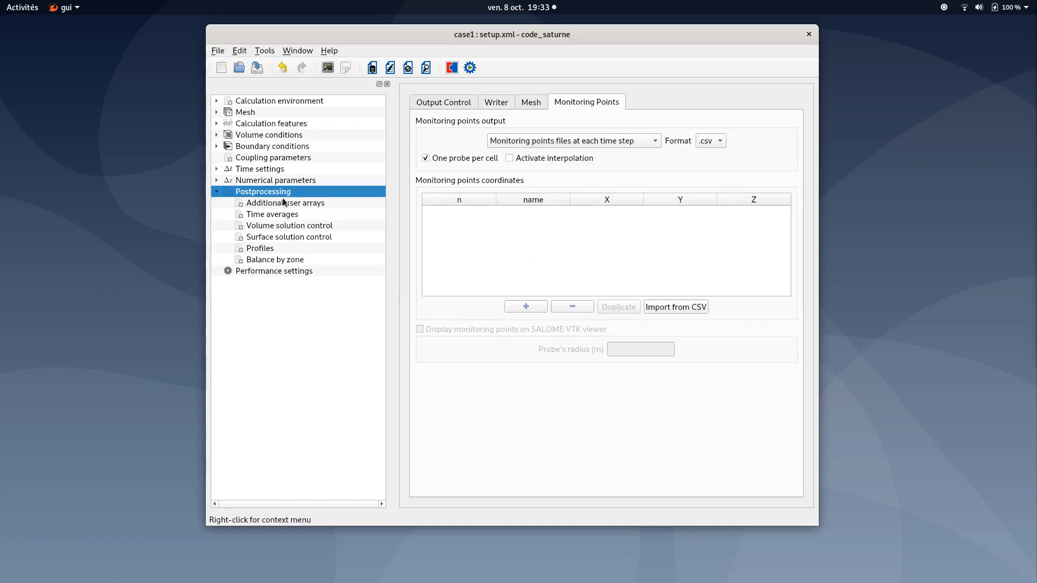
{"action": "left_click", "coordinate": [257, 68]}
{"action": "left_click", "coordinate": [217, 191]}
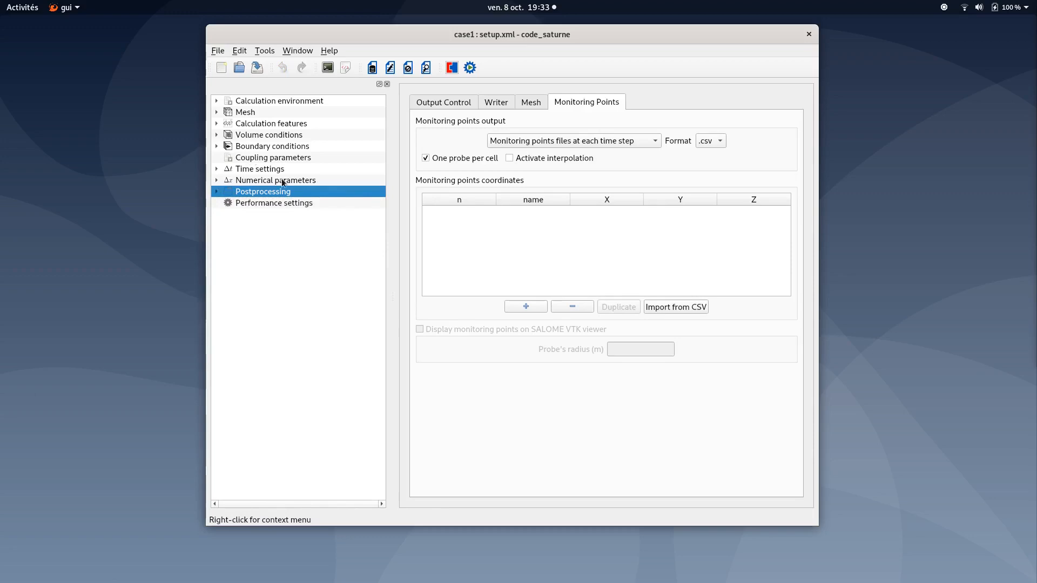
Run the calculation with 1 process and 1 thread per process, and close the run log once the computation ends
{"action": "left_click", "coordinate": [470, 68]}
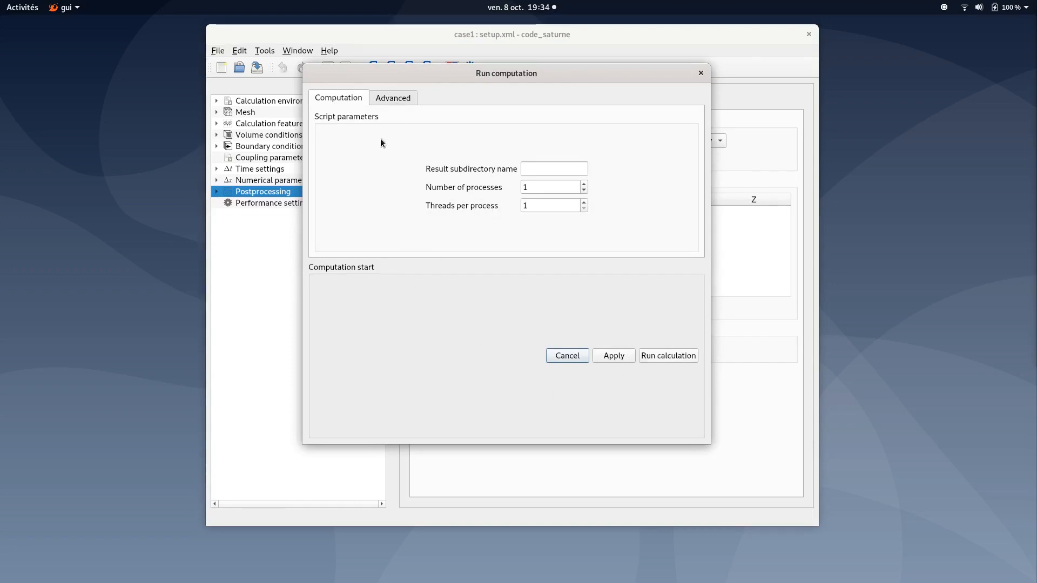
{"action": "left_click", "coordinate": [393, 98]}
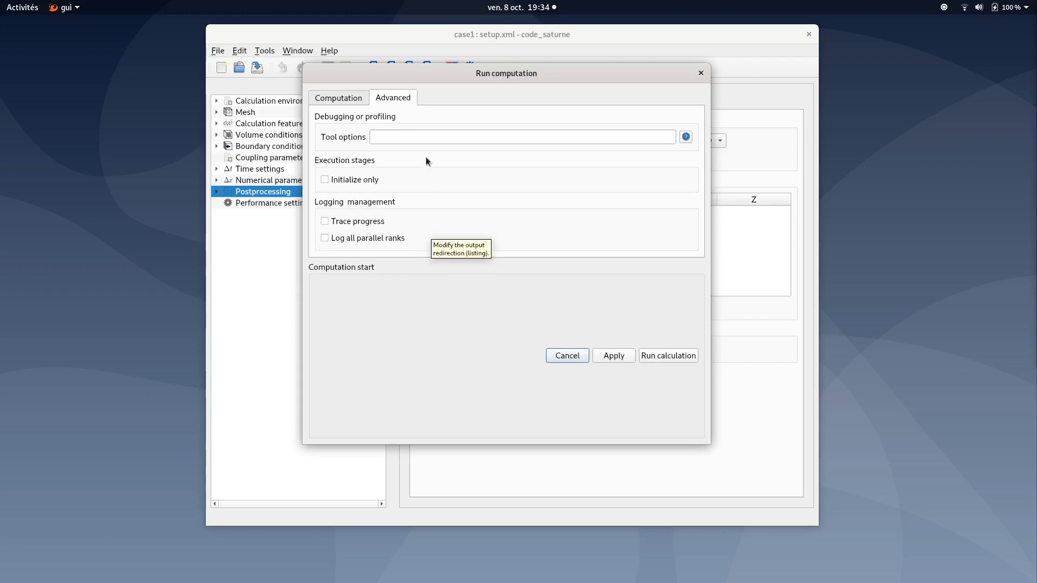
{"action": "left_click", "coordinate": [354, 99]}
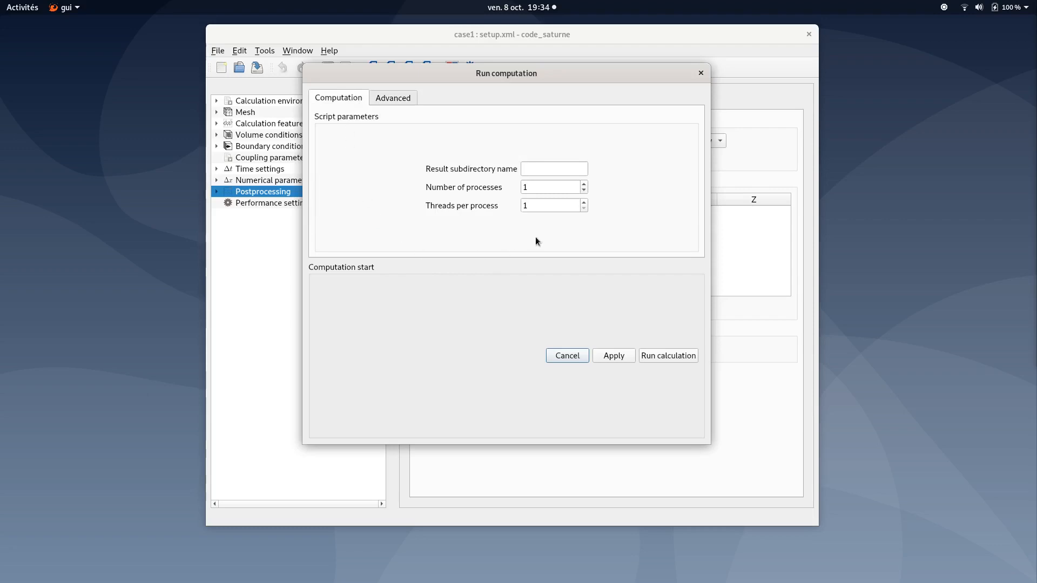
{"action": "left_click", "coordinate": [530, 189]}
{"action": "key", "text": "Tab"}
{"action": "left_click", "coordinate": [662, 356]}
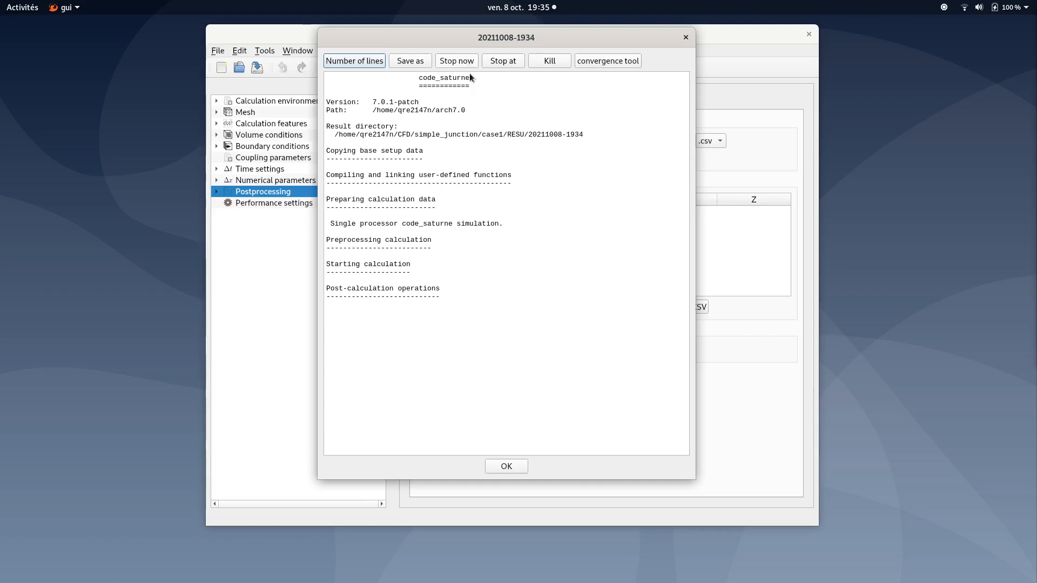
{"action": "left_click", "coordinate": [497, 466]}
{"action": "left_click", "coordinate": [497, 466]}
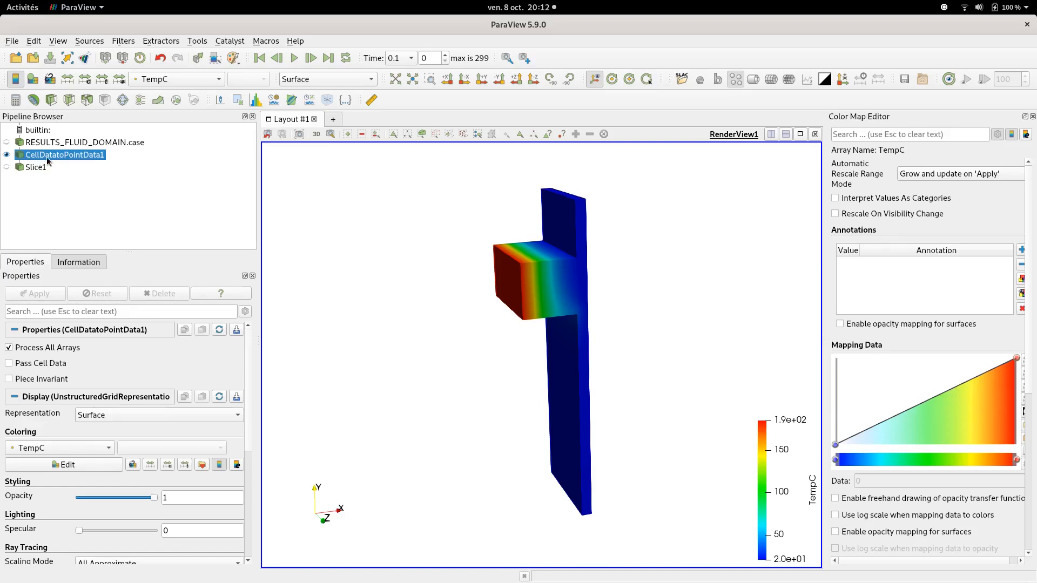
In ParaView, hide CellDatatoPointData1 and show only Slice1, viewed along the -Z direction without its plane outline
{"action": "left_click", "coordinate": [6, 155]}
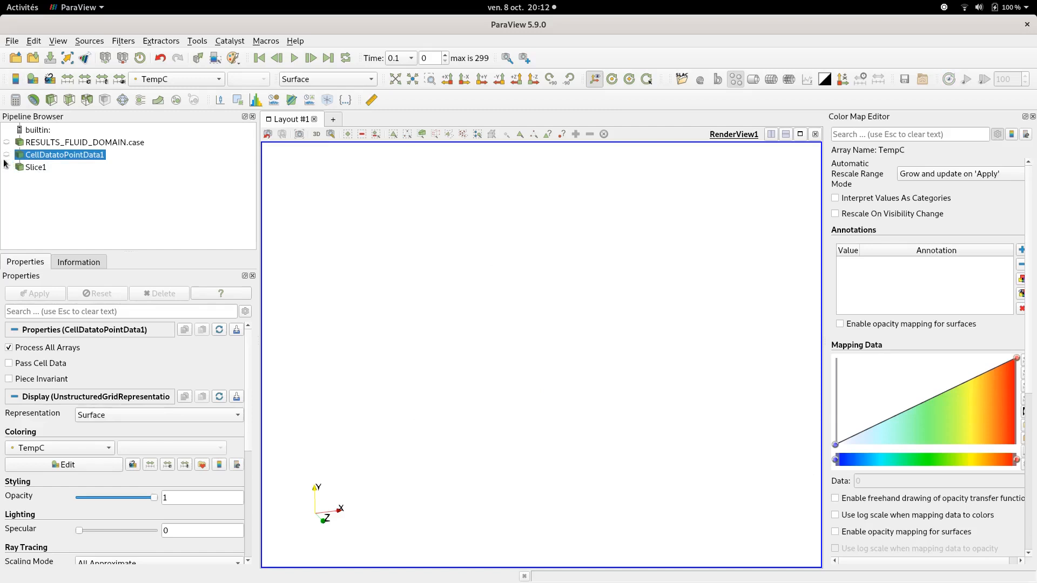
{"action": "left_click", "coordinate": [6, 167]}
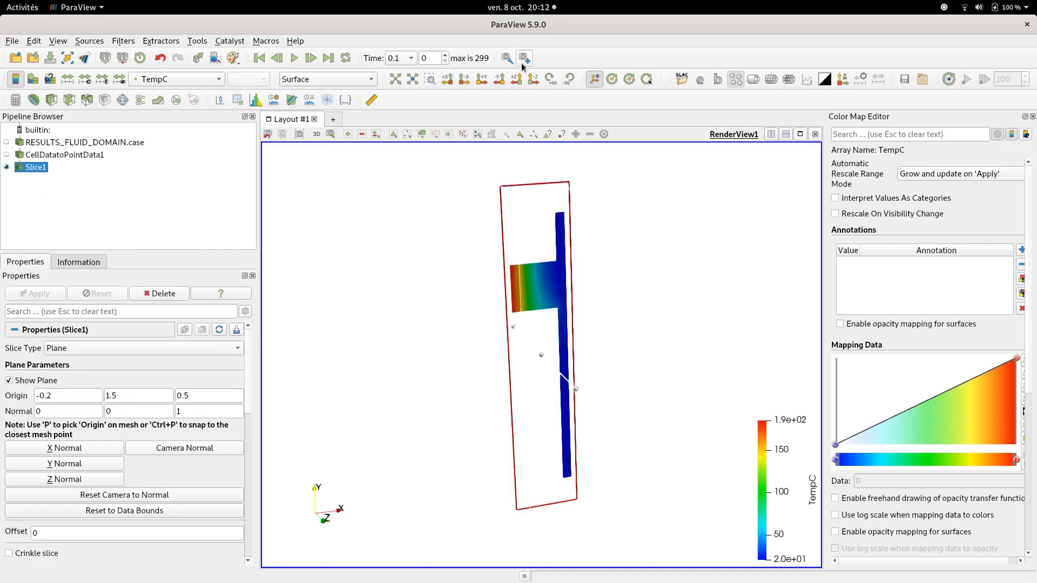
{"action": "left_click", "coordinate": [533, 80]}
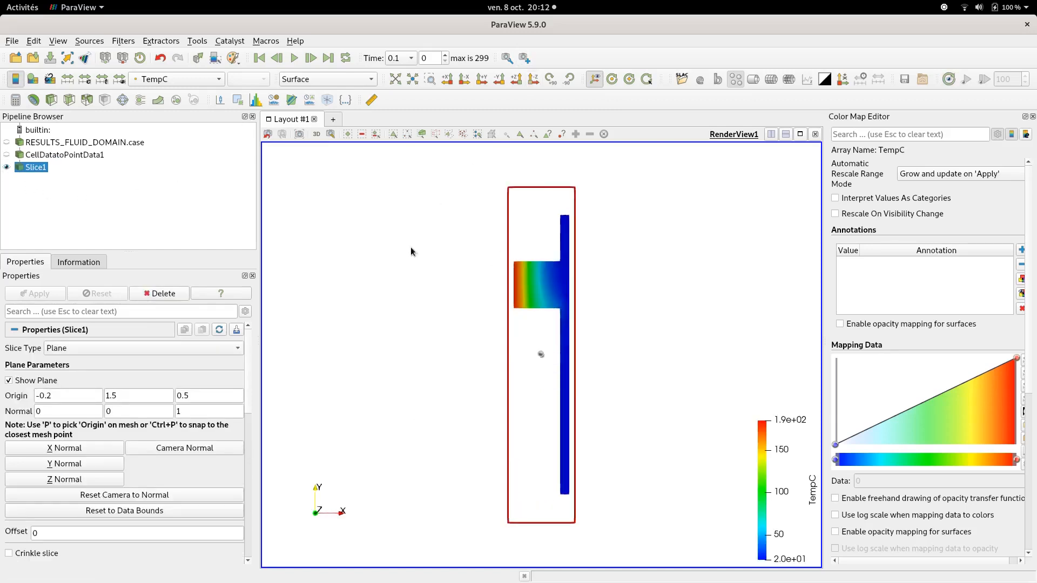
{"action": "left_click", "coordinate": [80, 155]}
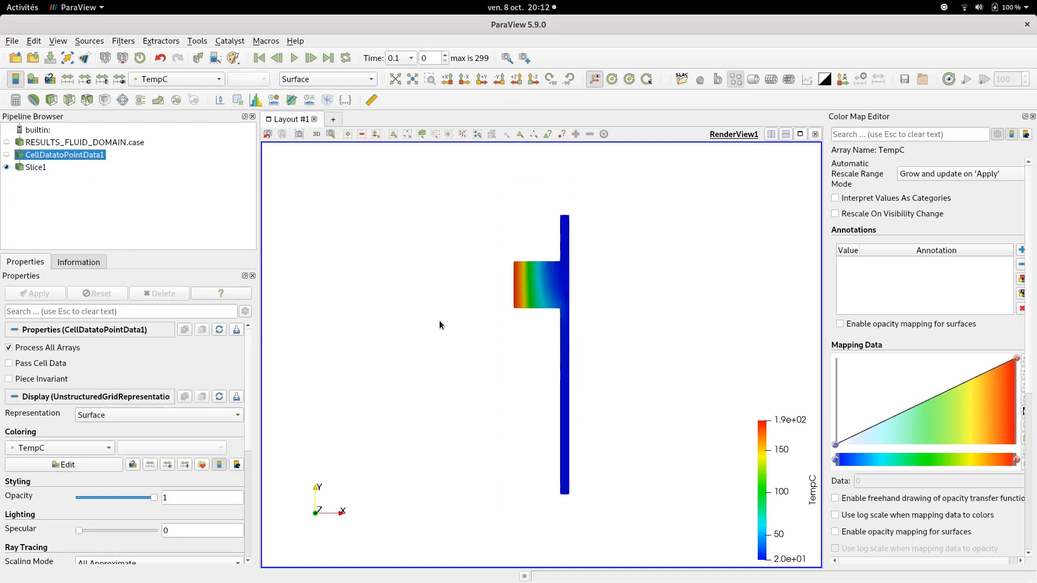
{"action": "scroll", "coordinate": [486, 340], "scroll_direction": "up", "scroll_amount": 2}
{"action": "scroll", "coordinate": [485, 339], "scroll_direction": "down", "scroll_amount": 1}
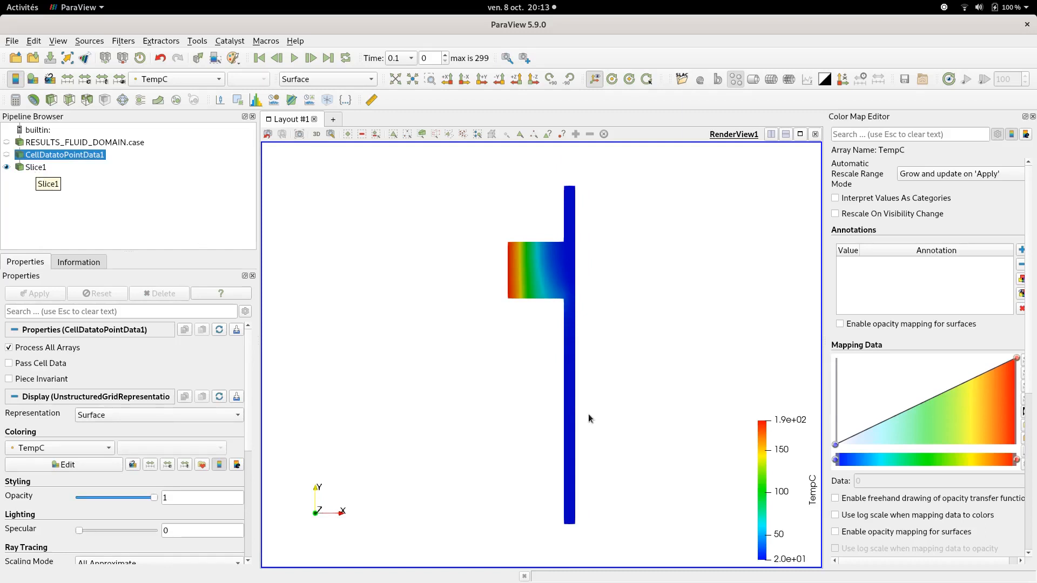
Display the slice's TempC field at time step index 10
{"action": "left_click", "coordinate": [69, 84]}
{"action": "left_click_drag", "start_coordinate": [431, 61], "coordinate": [420, 63]}
{"action": "type", "text": "10"}
{"action": "key", "text": "Return"}
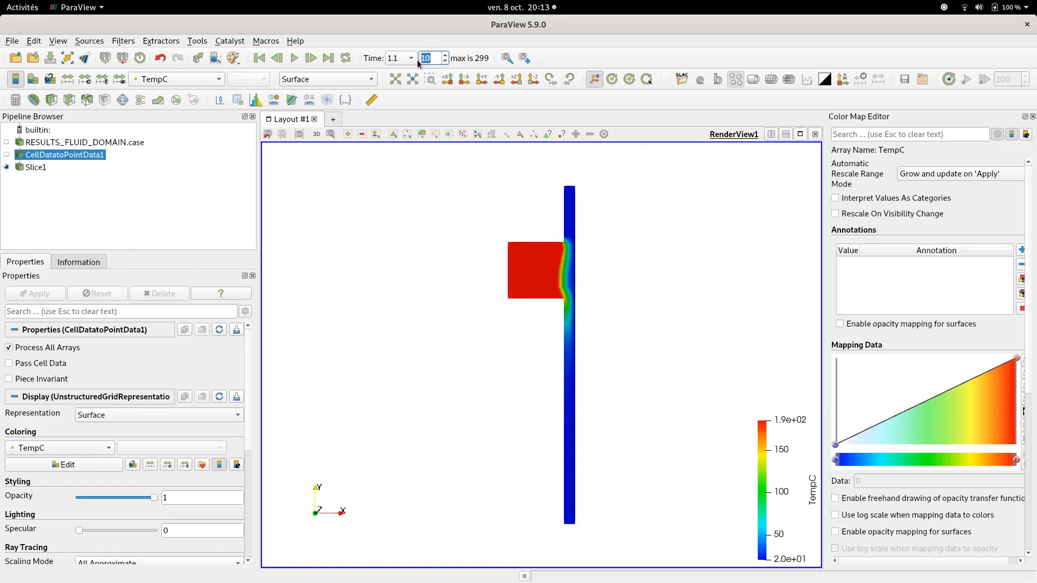
Rescale the TempC color map to the data range and display the slice at time step index 50
{"action": "left_click", "coordinate": [66, 79]}
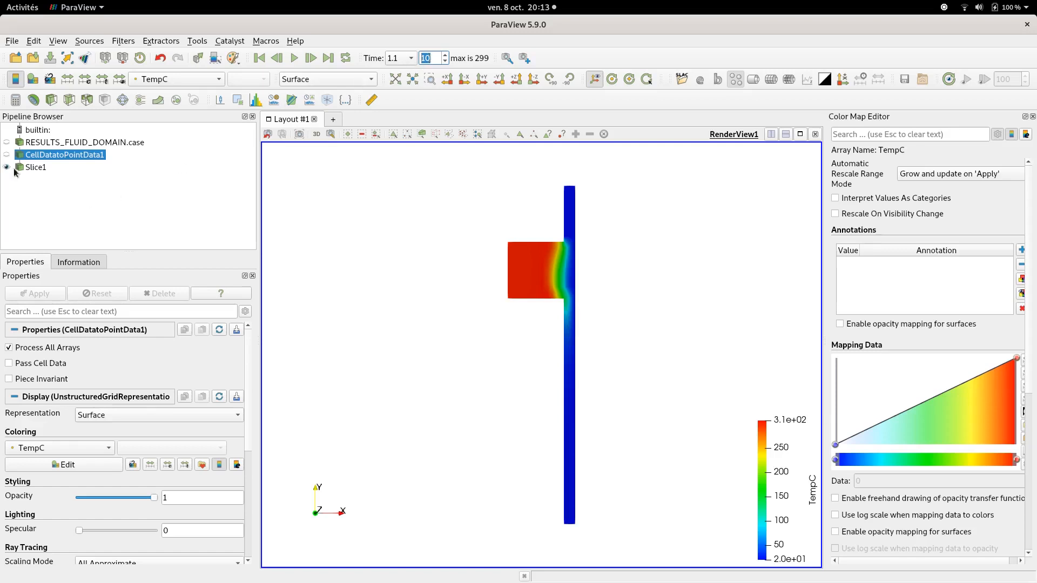
{"action": "type", "text": "50"}
{"action": "key", "text": "Return"}
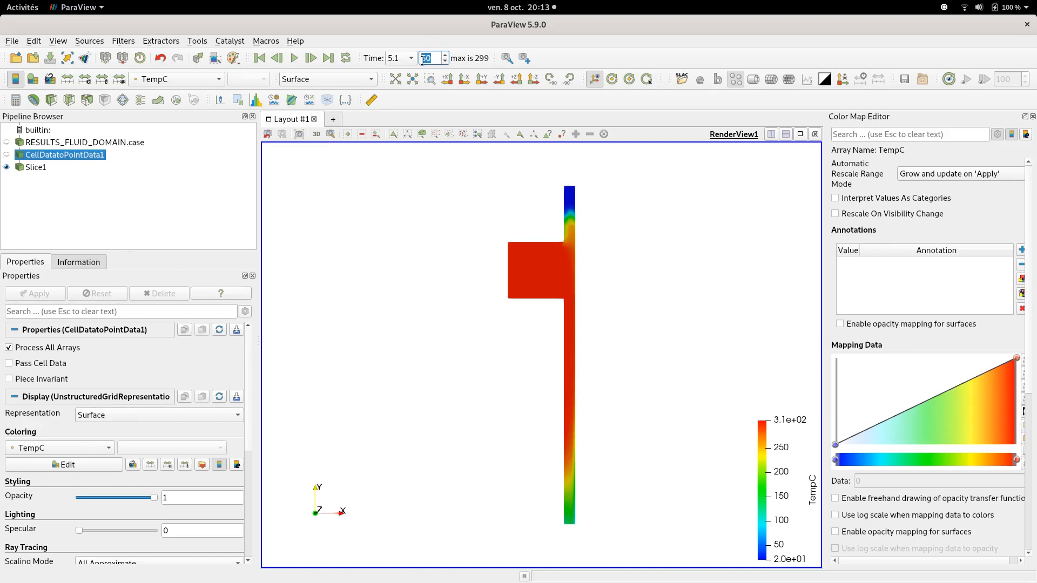
View the slice's temperature field at time step indices 100 and 200, and return to index 10
{"action": "type", "text": "100"}
{"action": "key", "text": "Return"}
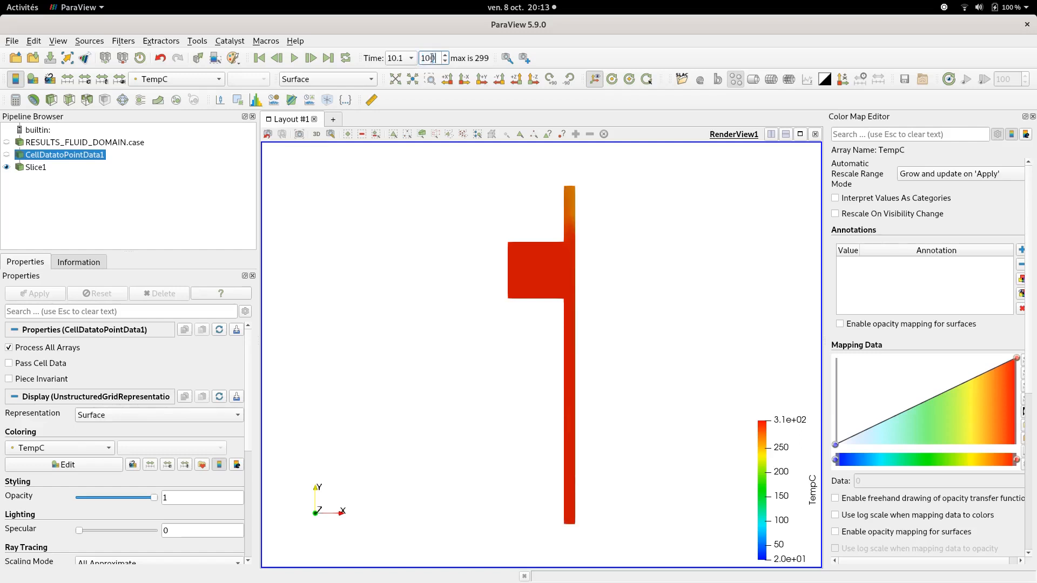
{"action": "key", "text": "BackSpace"}
{"action": "type", "text": "200"}
{"action": "key", "text": "Return"}
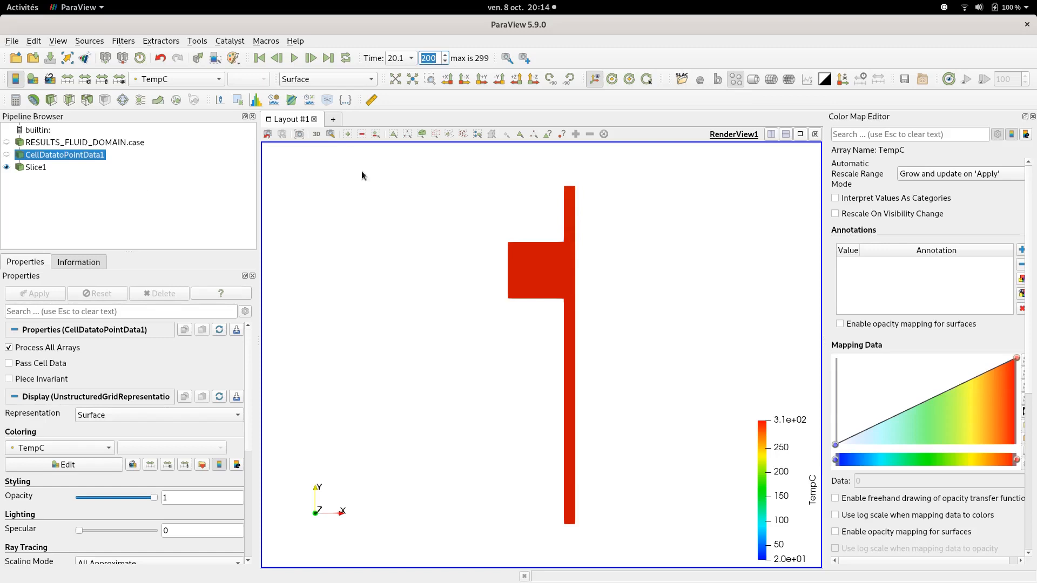
{"action": "type", "text": "10"}
{"action": "key", "text": "Return"}
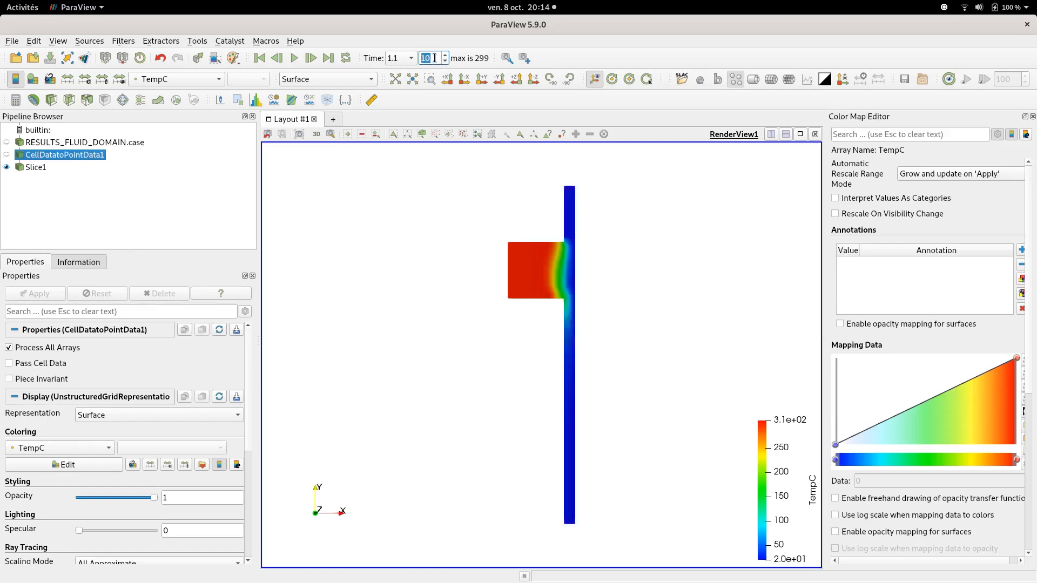
Create a Glyph filter on Slice1 with arrows oriented by Velocity, and show it over the slice
{"action": "left_click", "coordinate": [61, 181]}
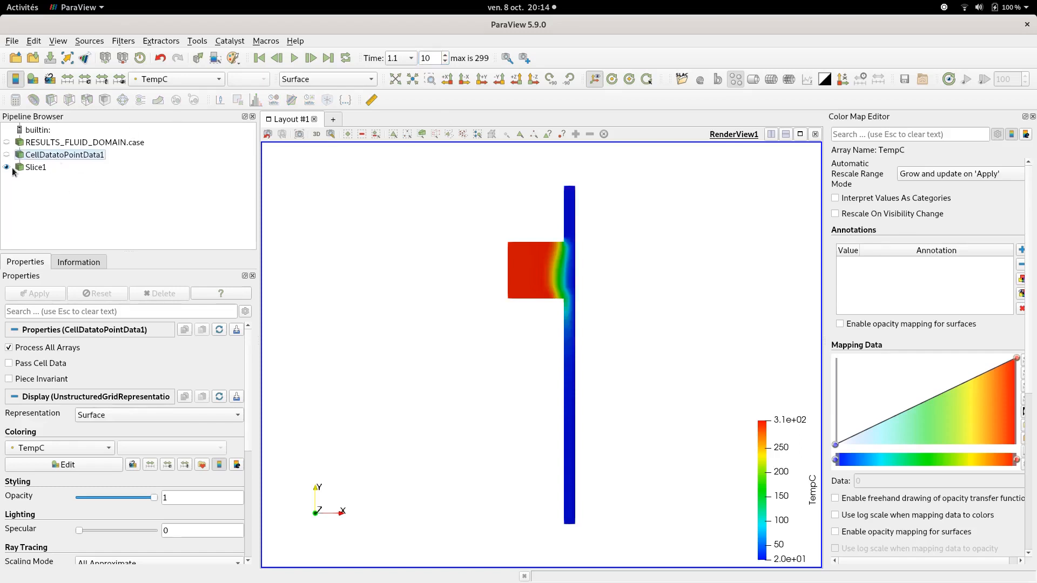
{"action": "left_click", "coordinate": [41, 169]}
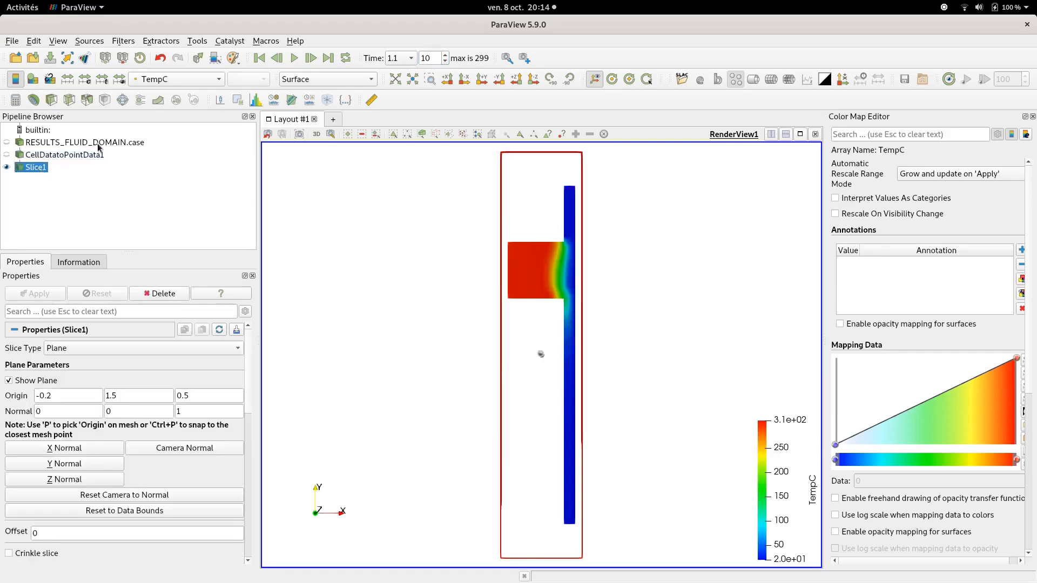
{"action": "left_click", "coordinate": [123, 102]}
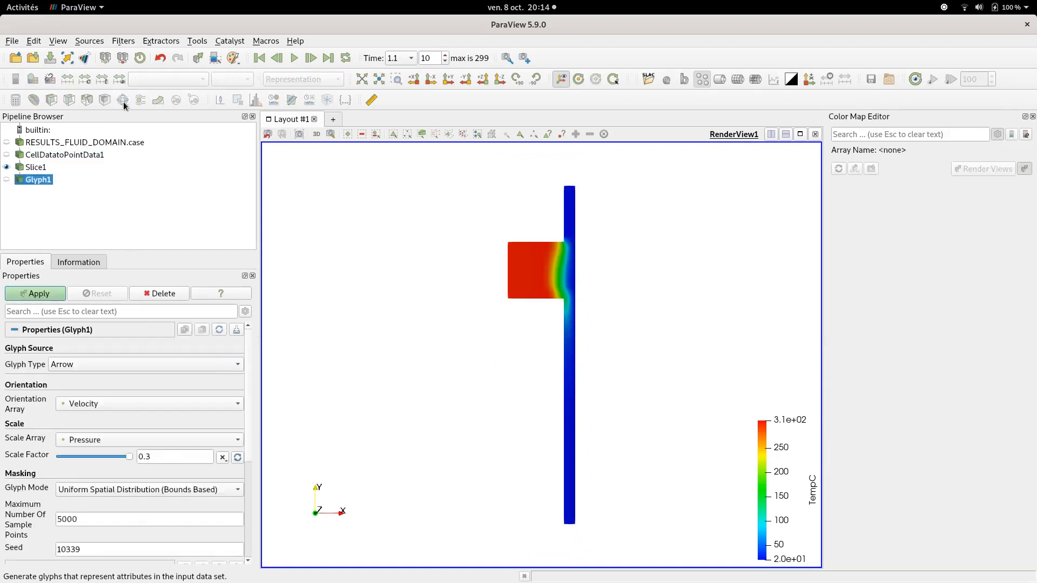
{"action": "left_click", "coordinate": [6, 180]}
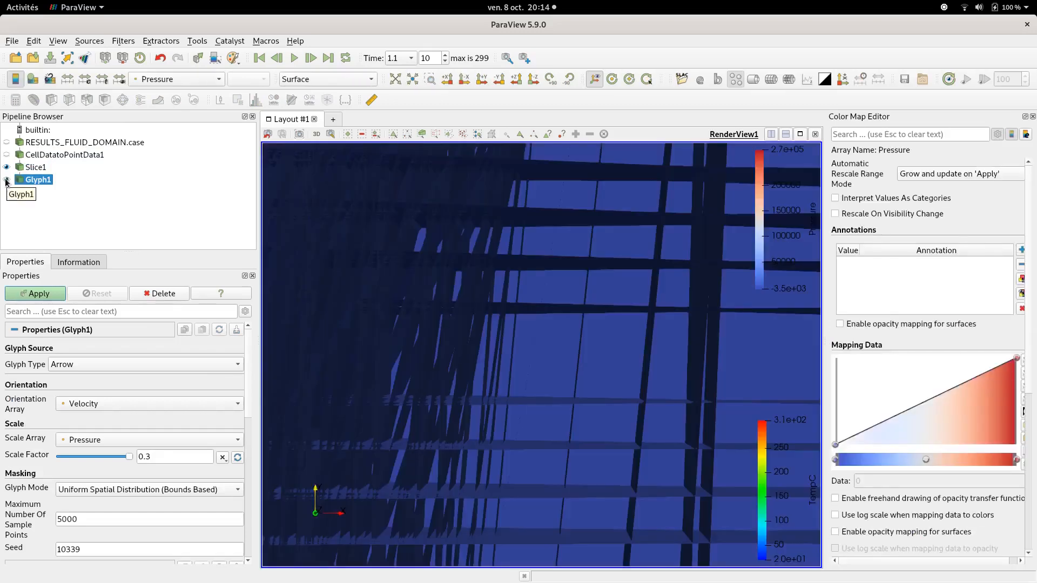
Set the glyphs to use no scale array with a scale factor of 0.09, and apply
{"action": "left_click", "coordinate": [111, 441]}
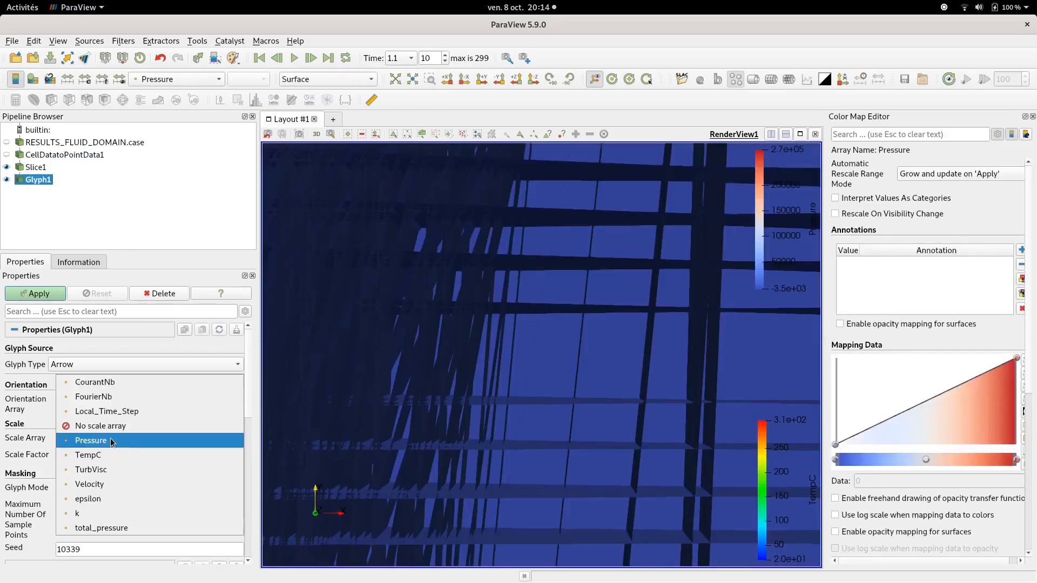
{"action": "left_click", "coordinate": [106, 426]}
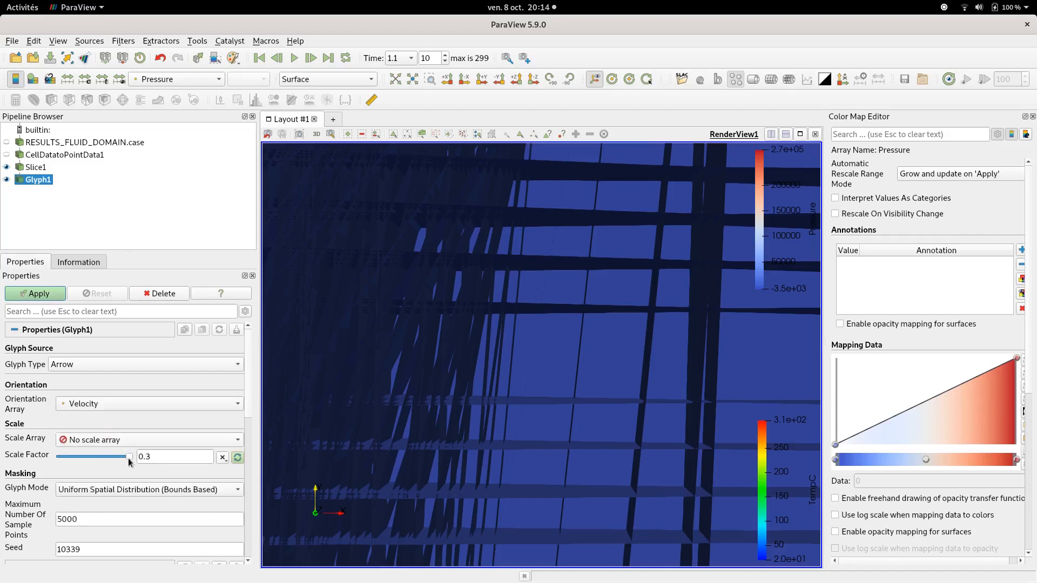
{"action": "left_click_drag", "start_coordinate": [130, 460], "coordinate": [80, 460]}
{"action": "left_click", "coordinate": [24, 295]}
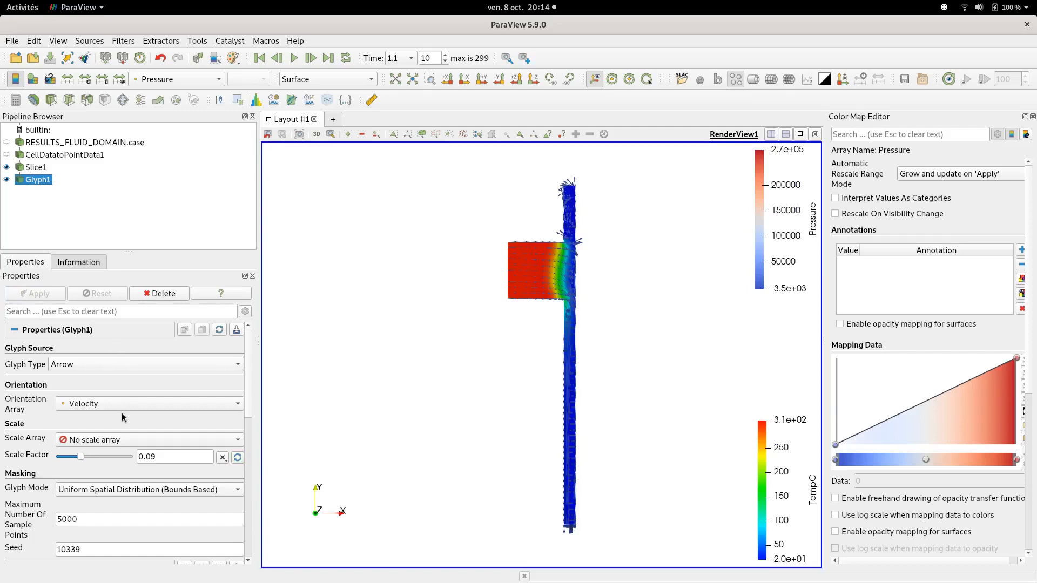
Set the glyph mode to All Points, color the arrows with Solid Color, and apply the changes
{"action": "scroll", "coordinate": [121, 413], "scroll_direction": "down", "scroll_amount": 2}
{"action": "left_click", "coordinate": [108, 456]}
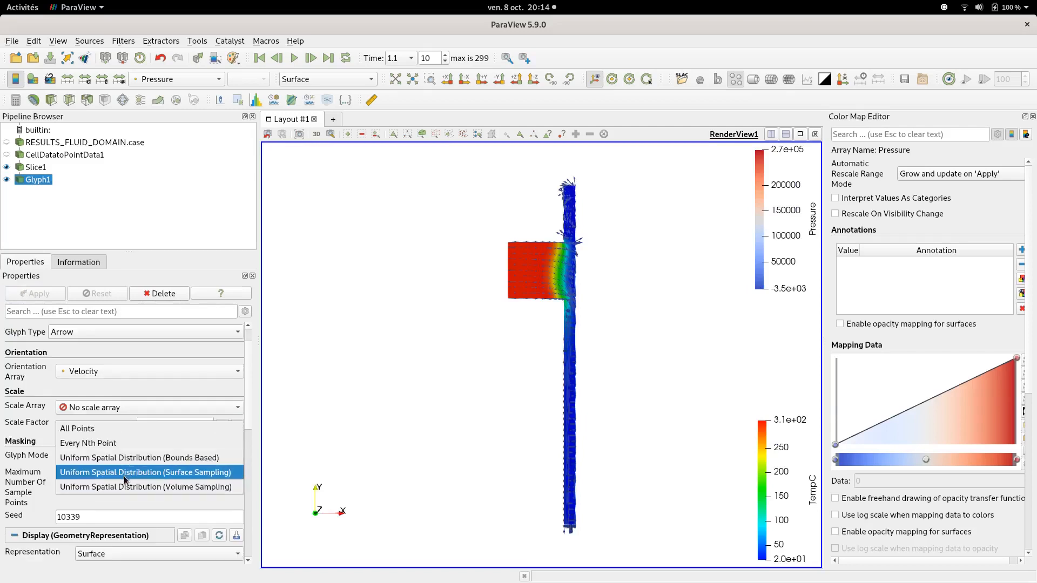
{"action": "left_click", "coordinate": [121, 431]}
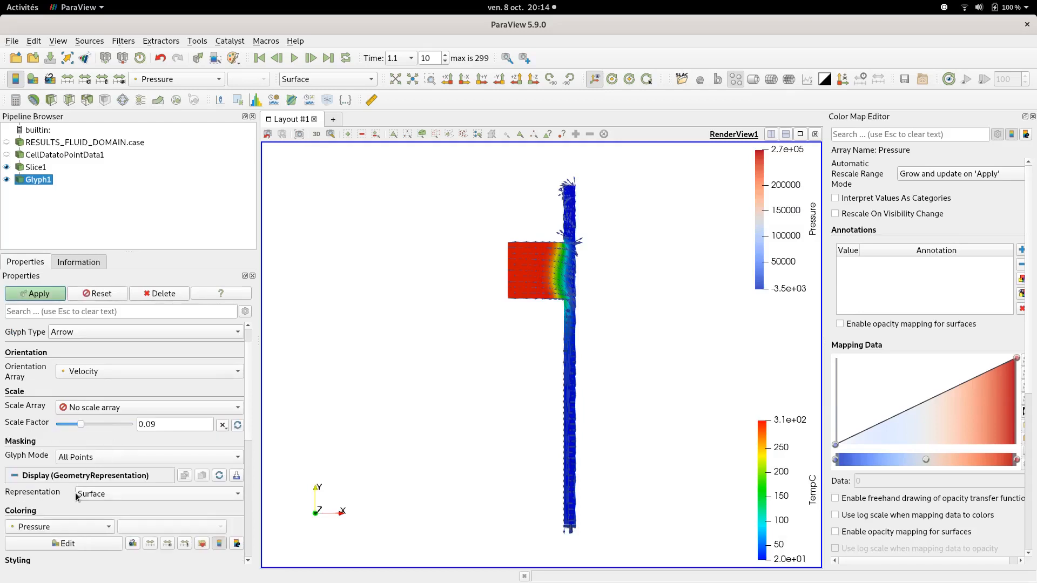
{"action": "left_click", "coordinate": [64, 528]}
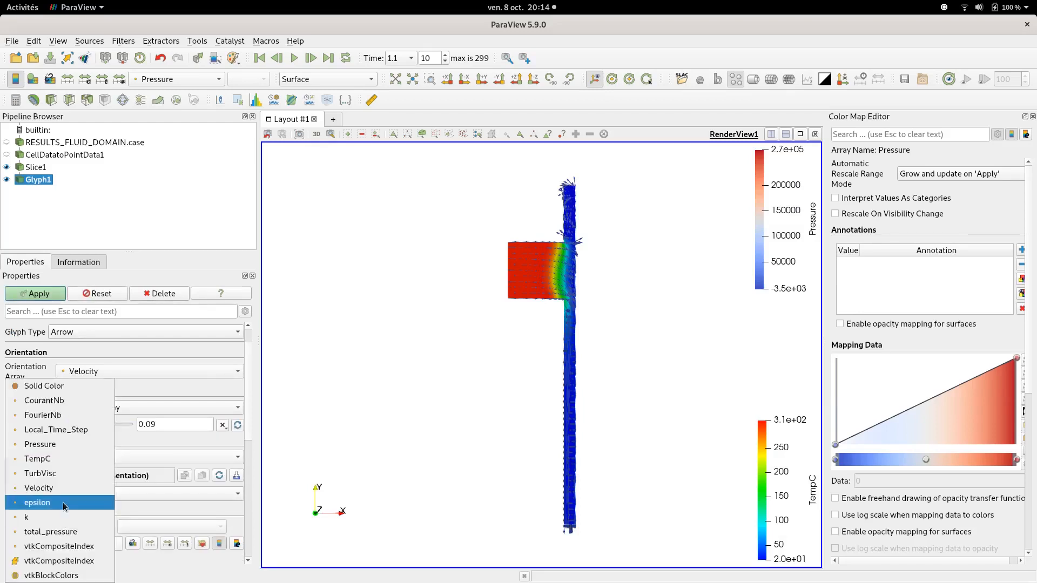
{"action": "left_click", "coordinate": [69, 387]}
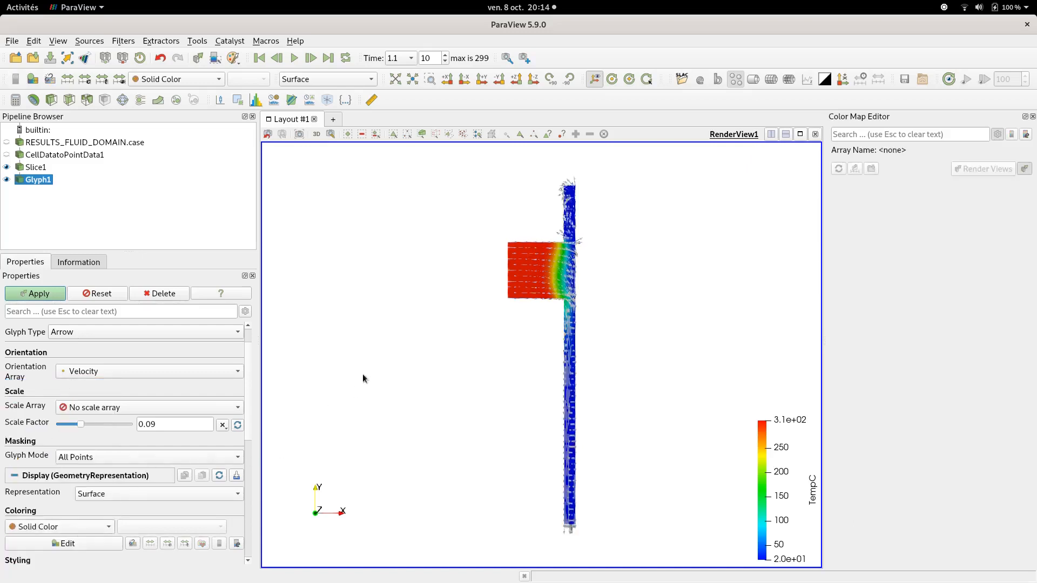
{"action": "left_click", "coordinate": [40, 292]}
Examine the velocity arrows around the junction, playing the animation from time step index 10 and pausing at index 48
{"action": "scroll", "coordinate": [554, 308], "scroll_direction": "up", "scroll_amount": 6}
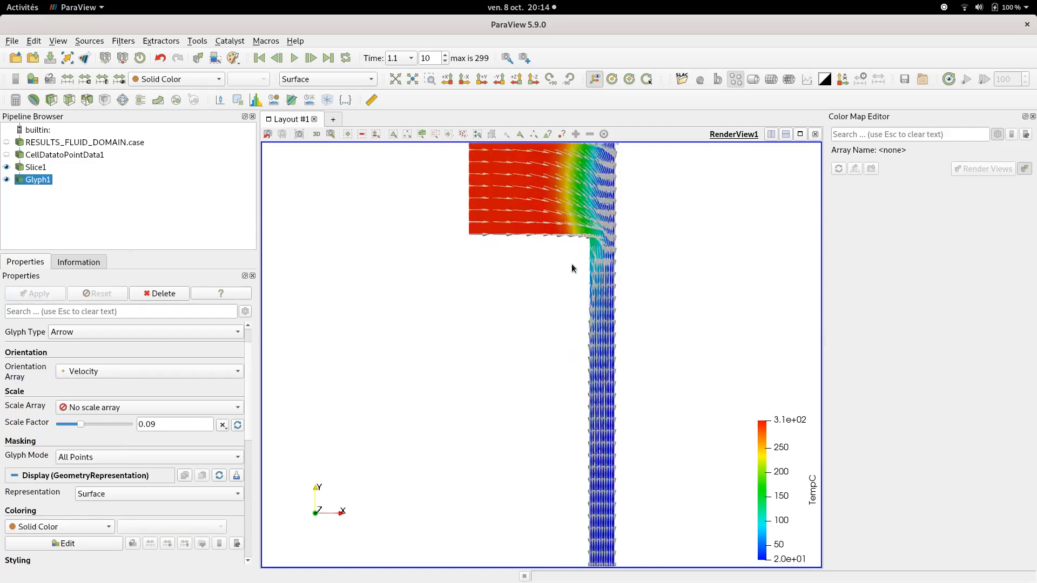
{"action": "scroll", "coordinate": [614, 246], "scroll_direction": "down", "scroll_amount": 6}
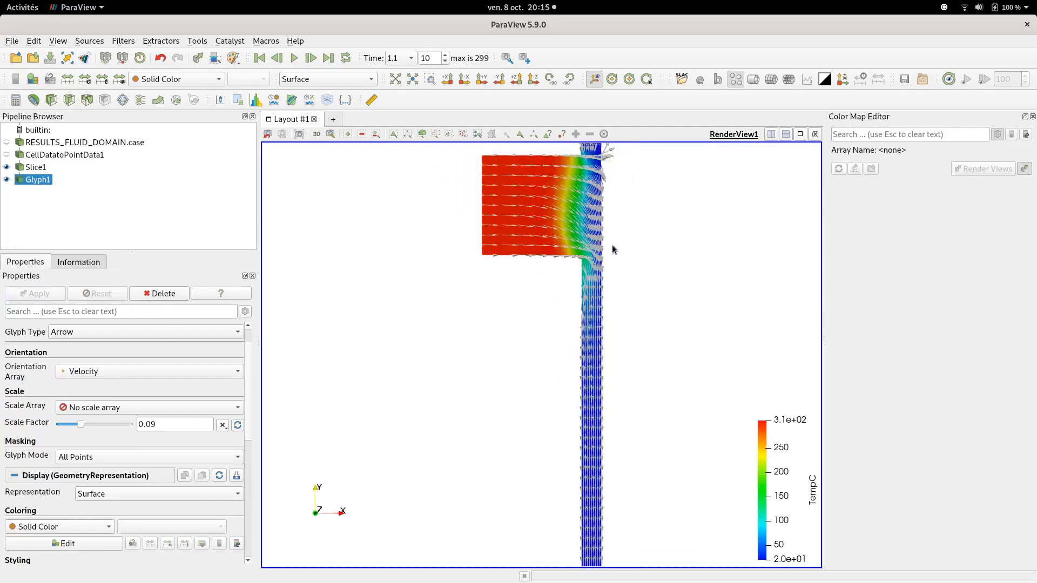
{"action": "scroll", "coordinate": [605, 245], "scroll_direction": "up", "scroll_amount": 2}
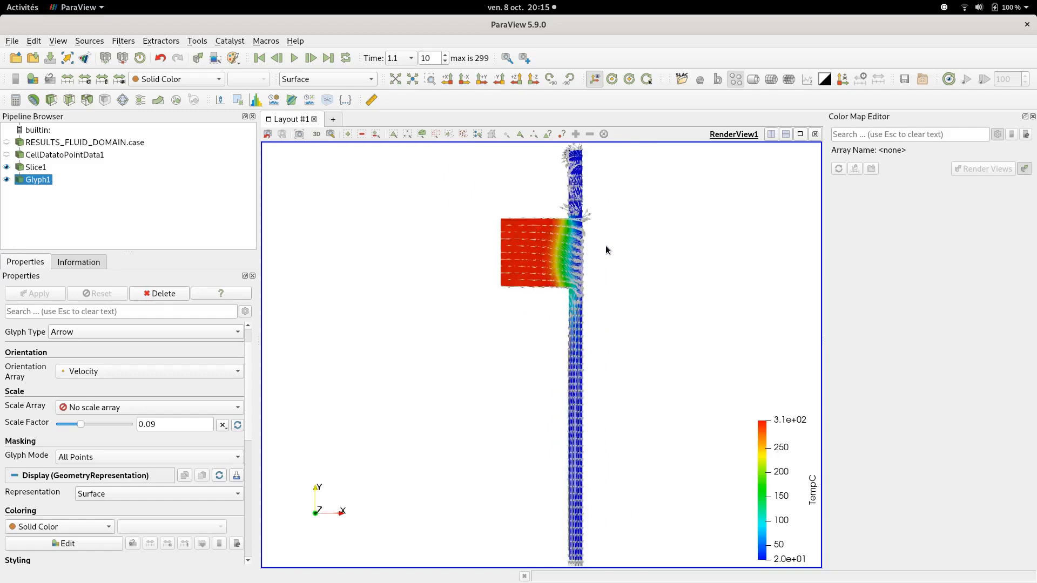
{"action": "left_click", "coordinate": [293, 60]}
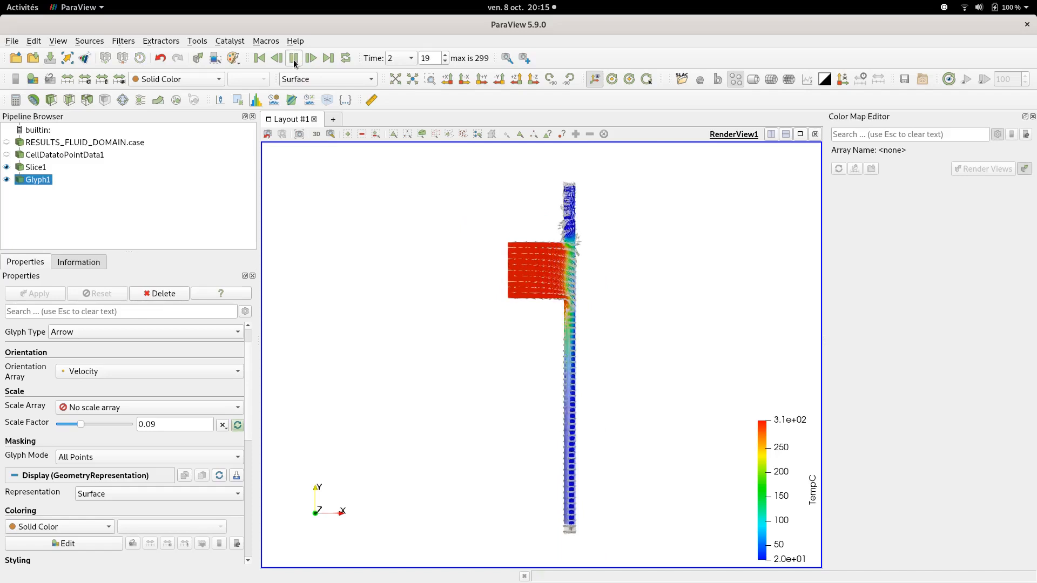
{"action": "left_click", "coordinate": [294, 59]}
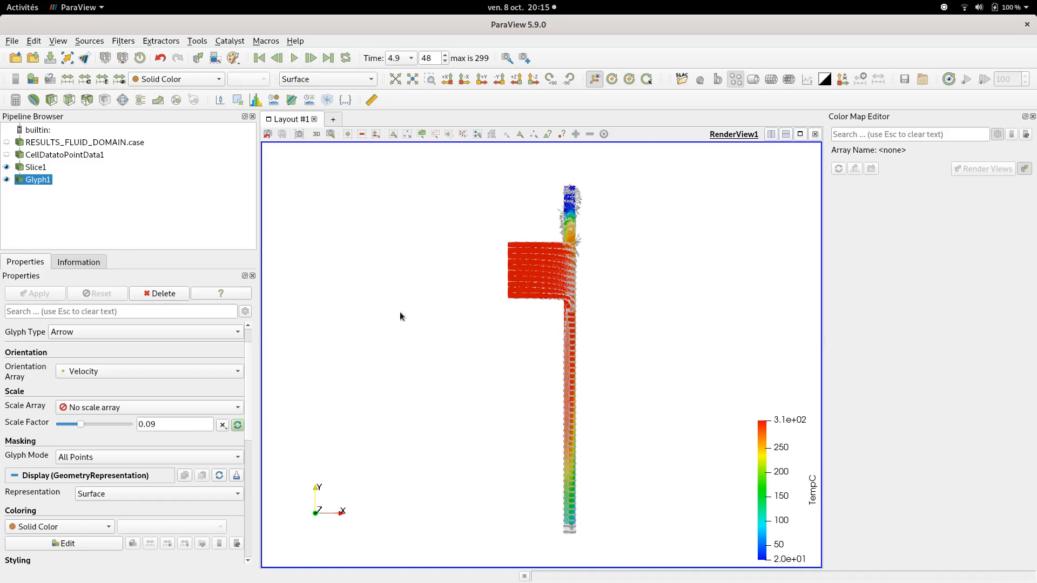
{"action": "scroll", "coordinate": [594, 345], "scroll_direction": "up", "scroll_amount": 5}
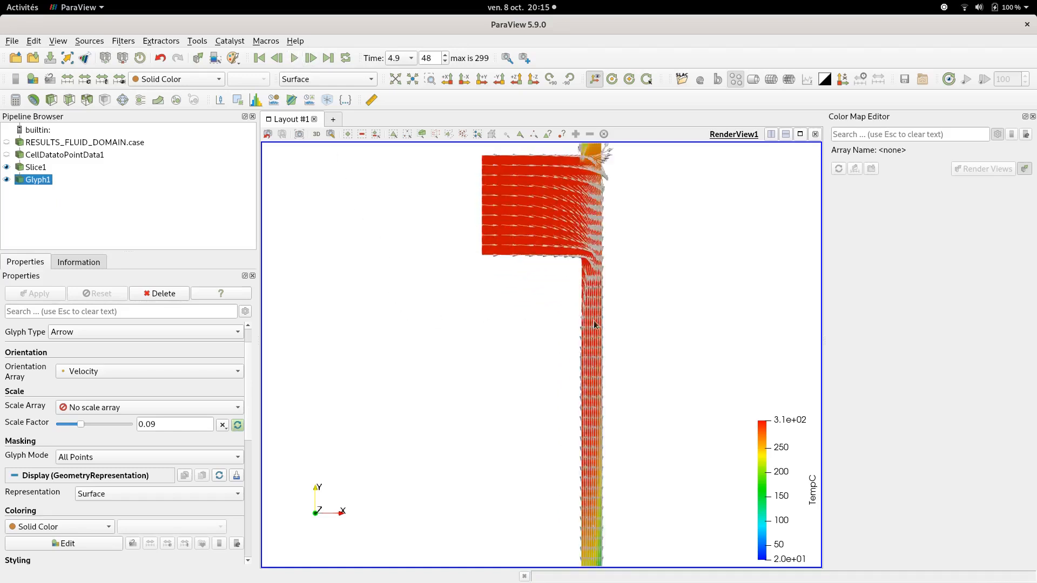
{"action": "scroll", "coordinate": [602, 281], "scroll_direction": "down", "scroll_amount": 4}
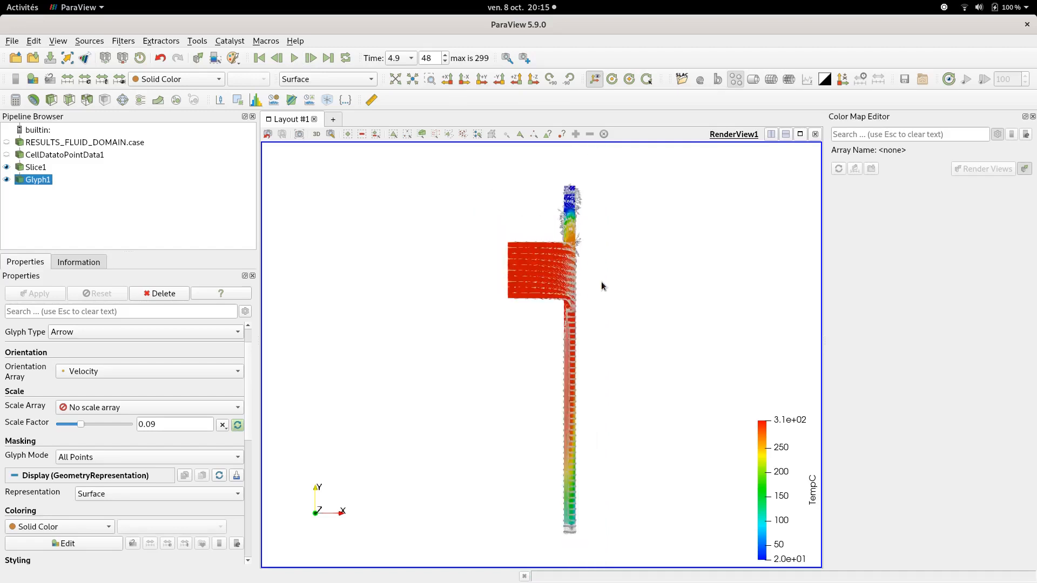